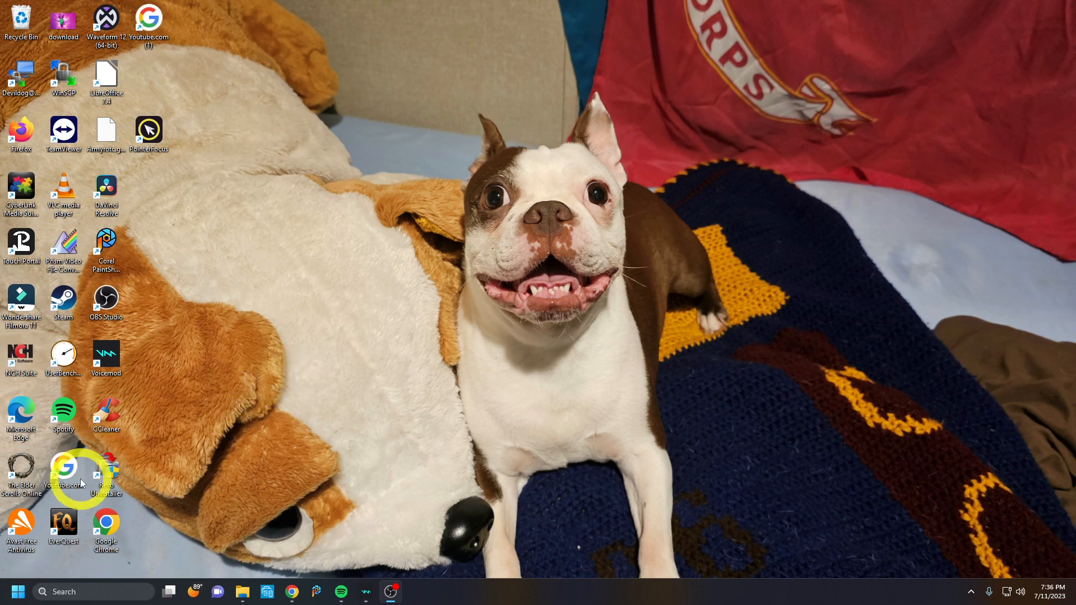
Step: Launch Paint 3D from the list of installed apps and create a new blank project
{"action": "left_click", "coordinate": [17, 592]}
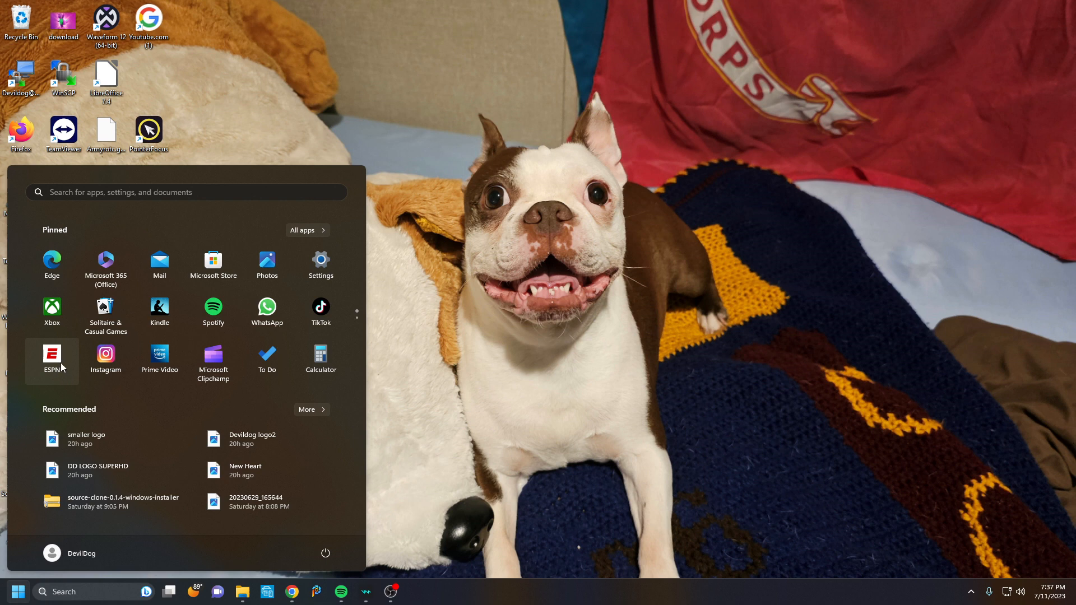
{"action": "left_click", "coordinate": [299, 231]}
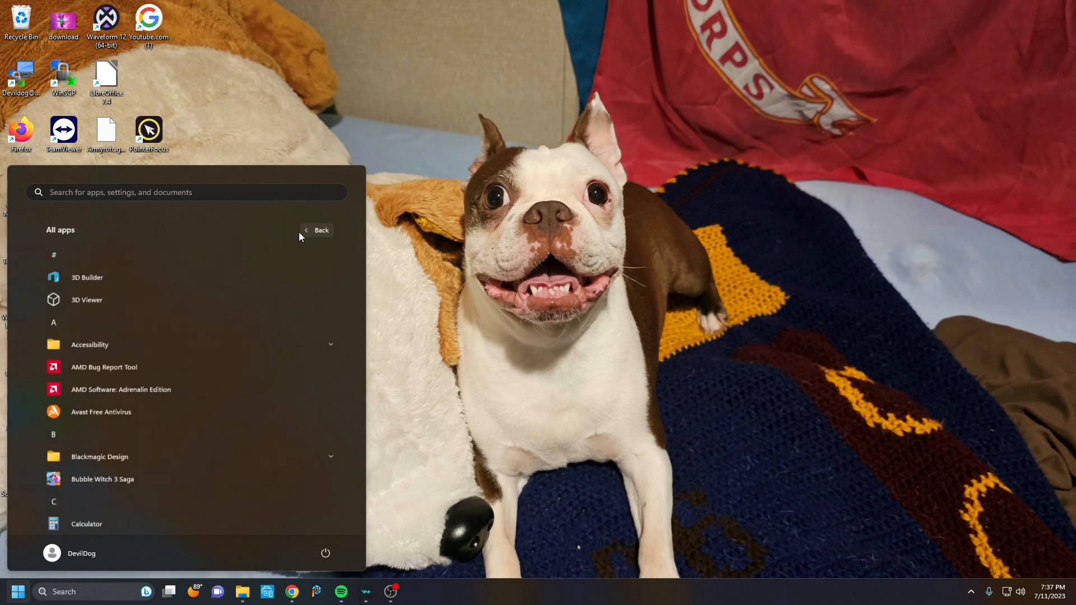
{"action": "scroll", "coordinate": [144, 302], "scroll_direction": "down", "scroll_amount": 10}
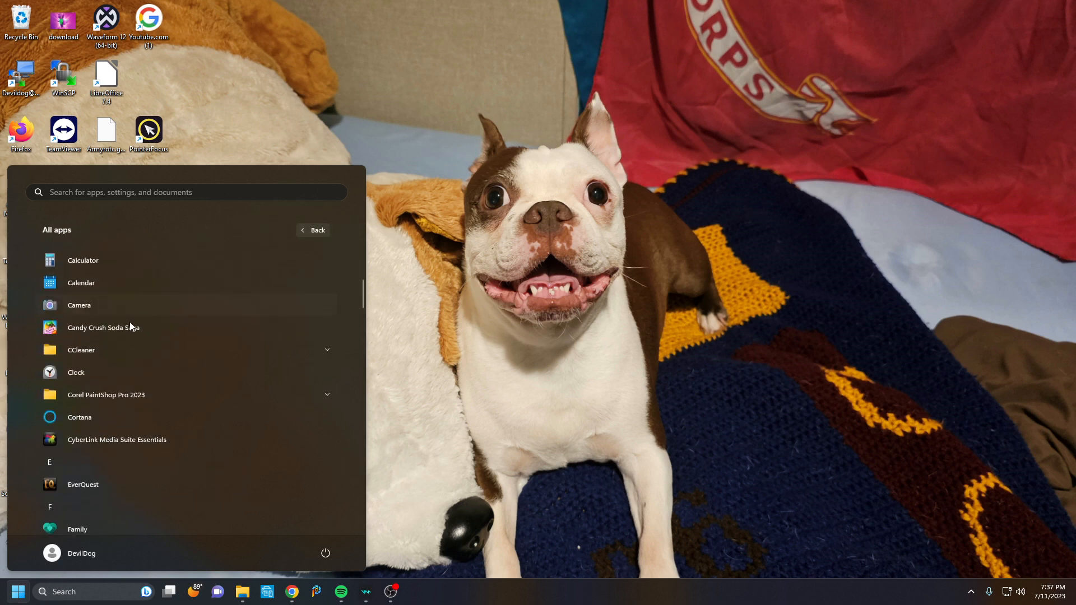
{"action": "scroll", "coordinate": [104, 350], "scroll_direction": "down", "scroll_amount": 9}
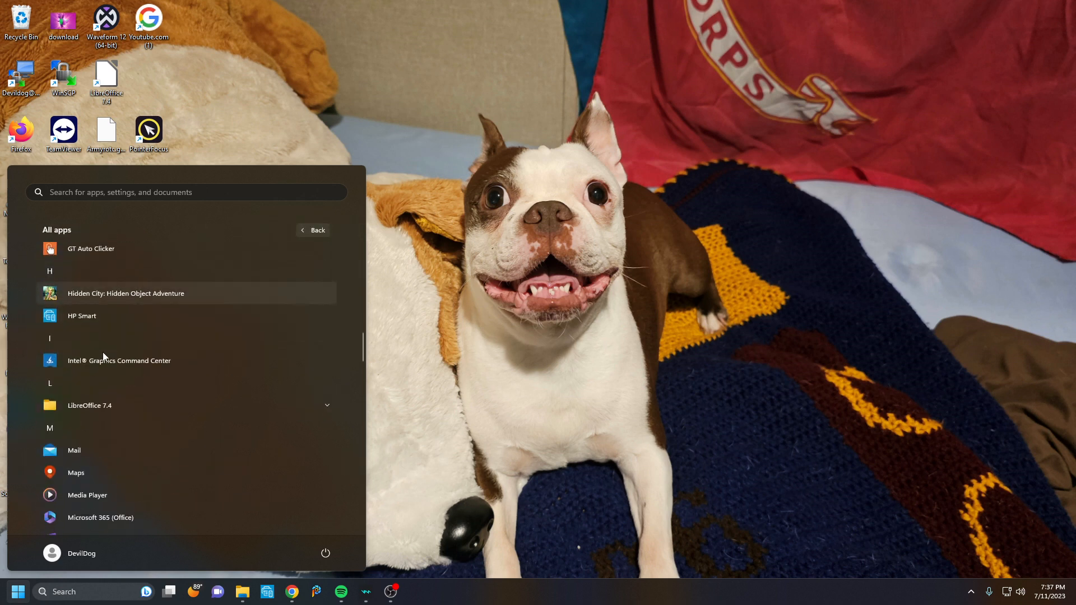
{"action": "scroll", "coordinate": [85, 369], "scroll_direction": "down", "scroll_amount": 8}
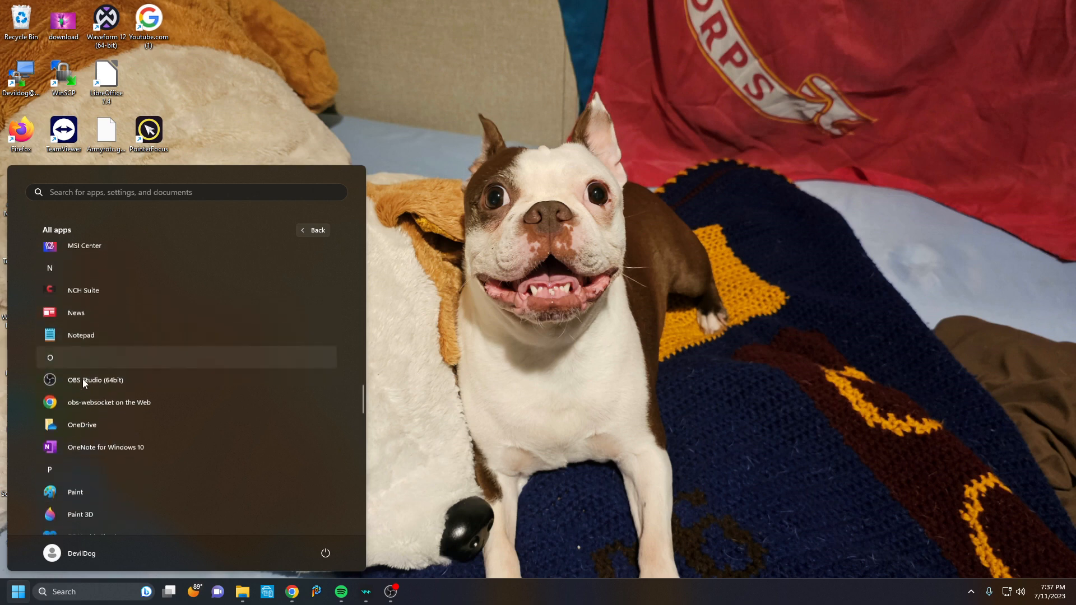
{"action": "scroll", "coordinate": [82, 381], "scroll_direction": "down", "scroll_amount": 7}
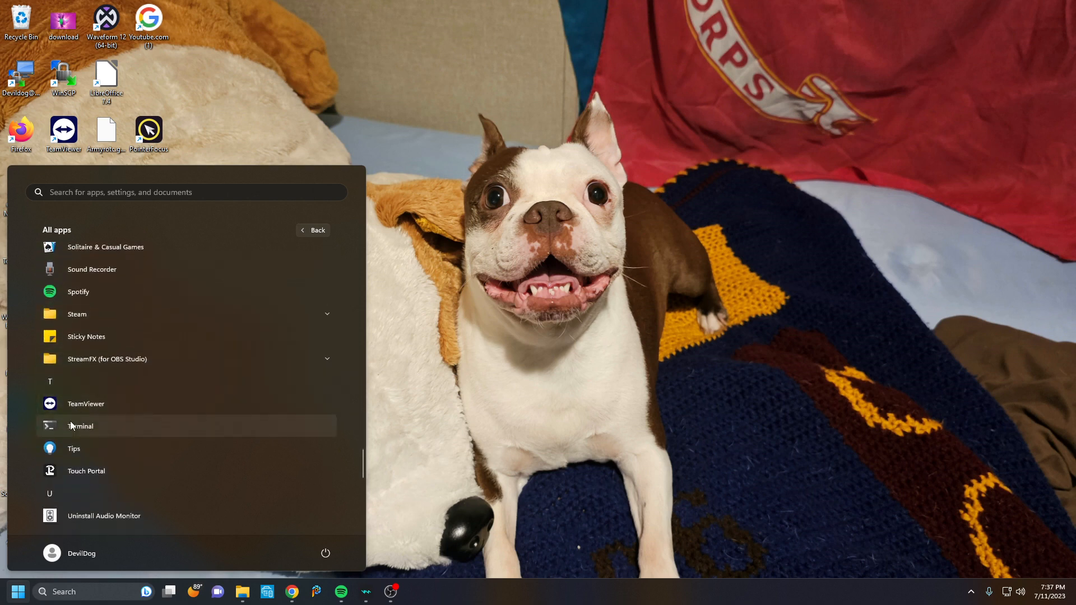
{"action": "scroll", "coordinate": [69, 421], "scroll_direction": "down", "scroll_amount": 3}
{"action": "scroll", "coordinate": [70, 421], "scroll_direction": "up", "scroll_amount": 6}
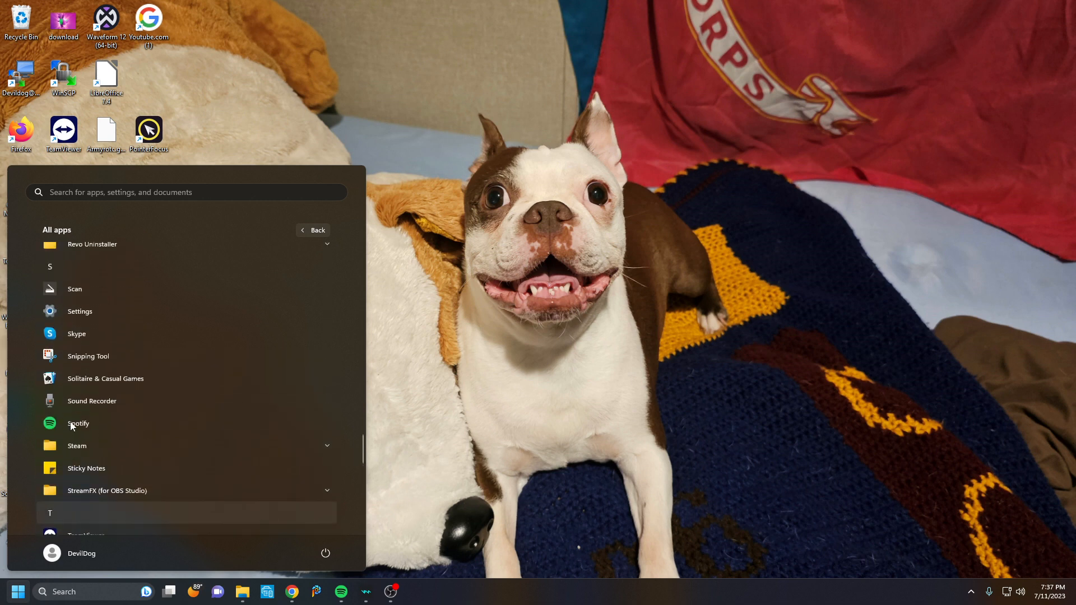
{"action": "scroll", "coordinate": [69, 422], "scroll_direction": "up", "scroll_amount": 3}
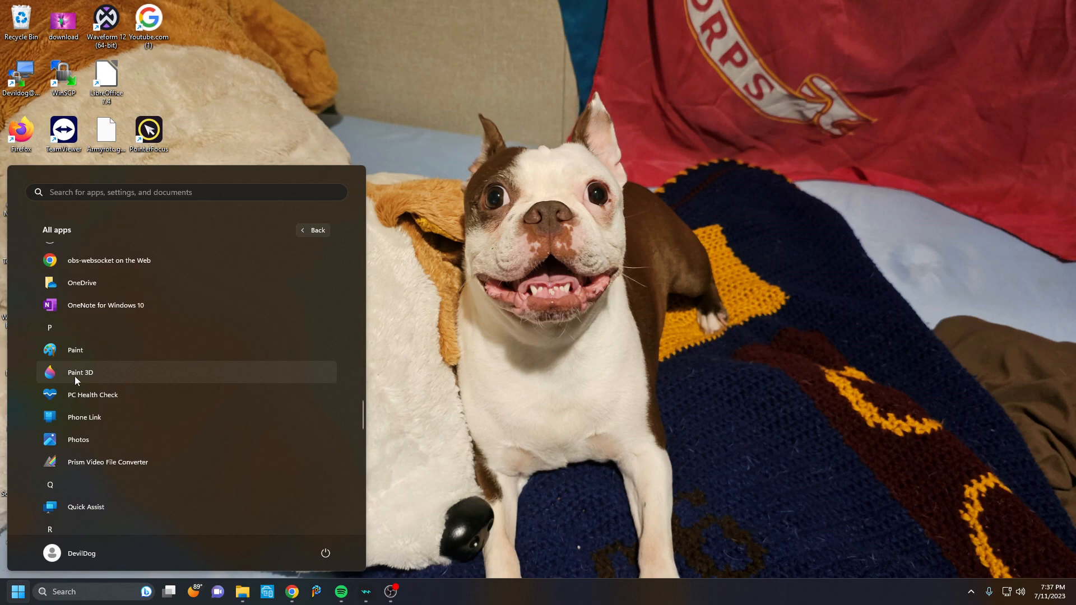
{"action": "left_click", "coordinate": [75, 372]}
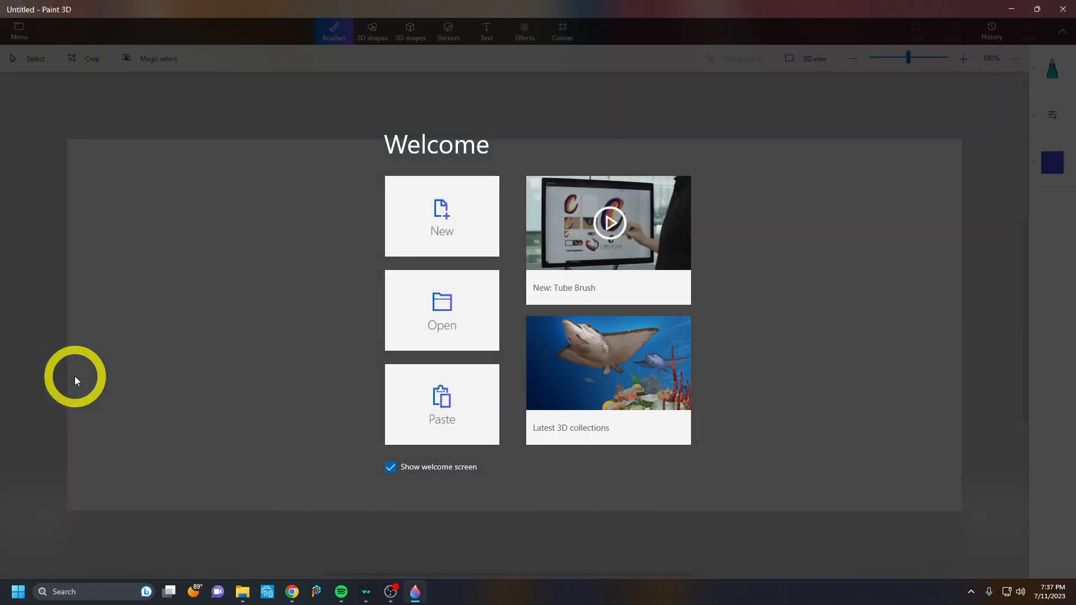
{"action": "left_click", "coordinate": [438, 223]}
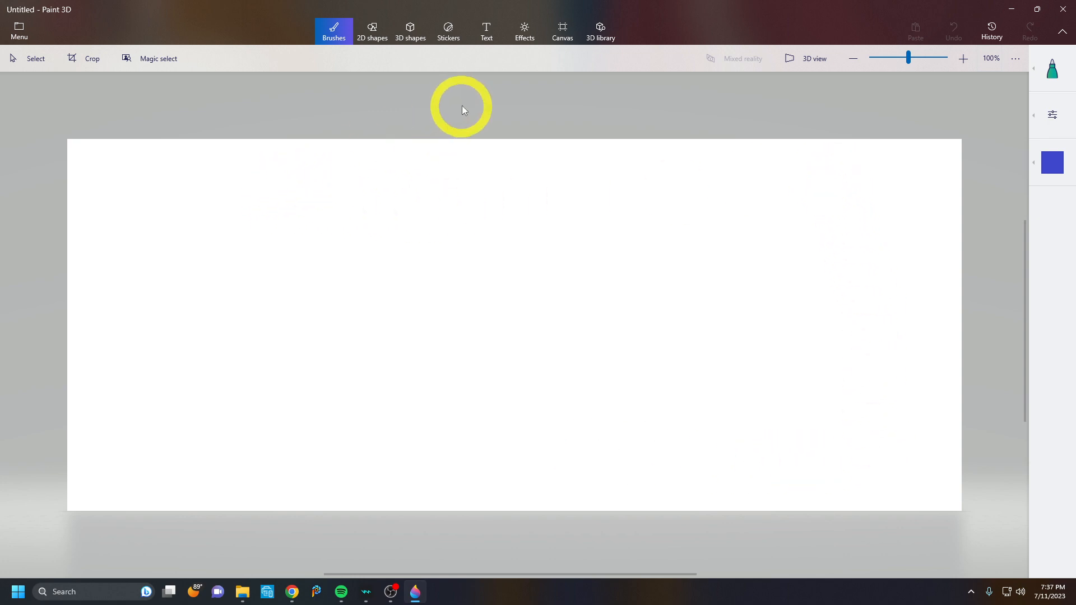
Step: Open the canvas resize settings and set the canvas width to 1270 px
{"action": "left_click", "coordinate": [561, 34]}
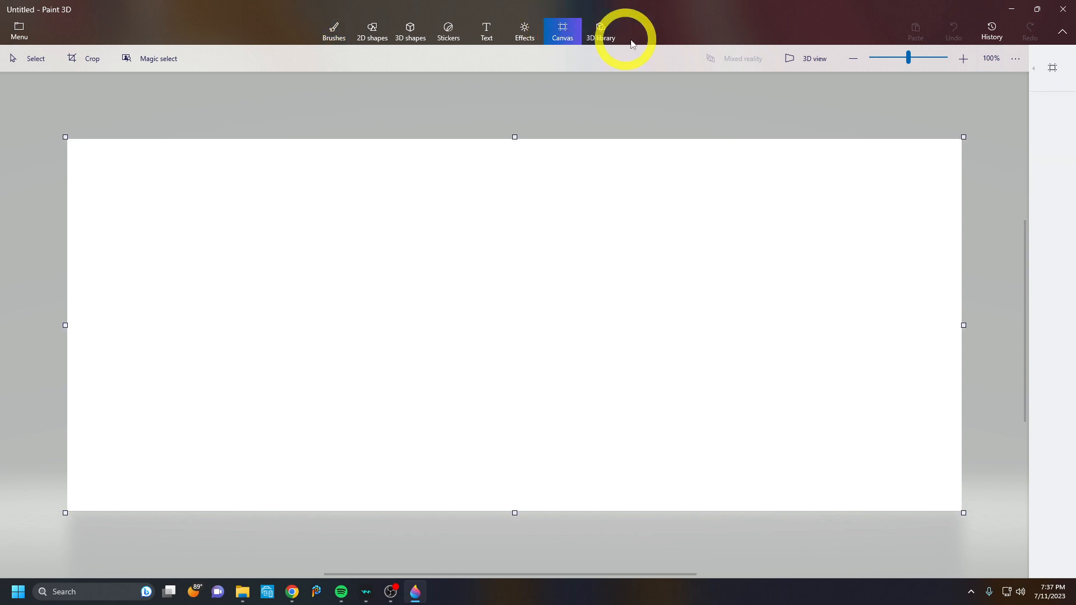
{"action": "left_click", "coordinate": [1052, 69]}
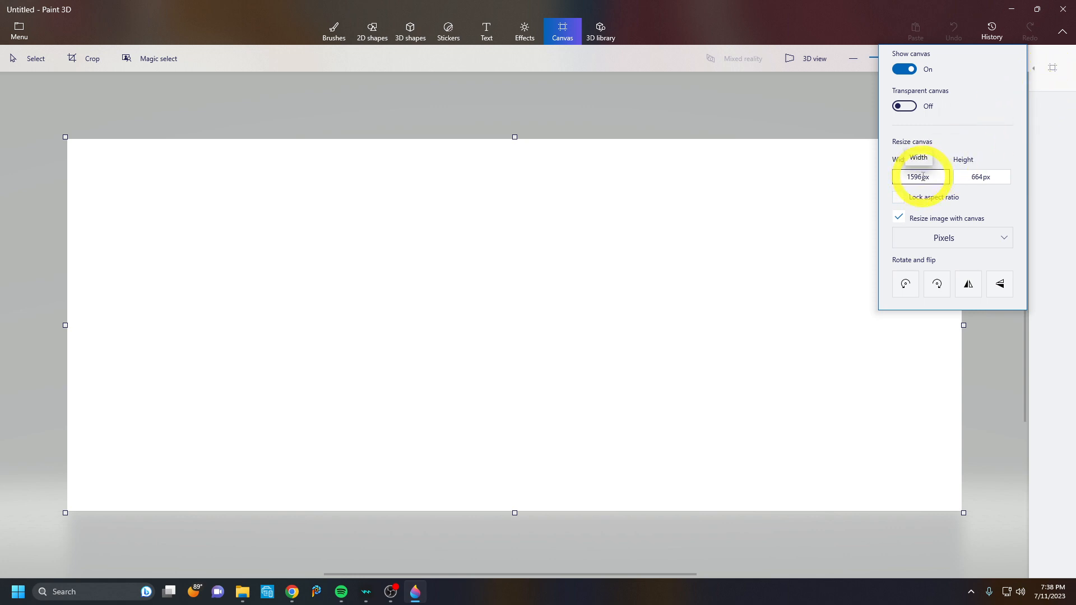
{"action": "double_click", "coordinate": [914, 176]}
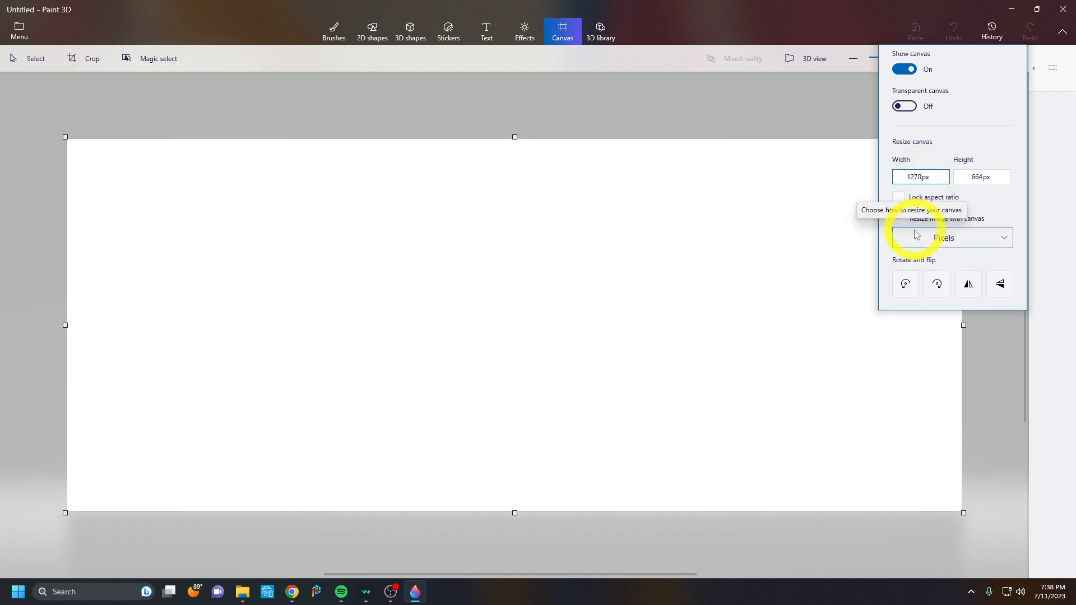
{"action": "left_click", "coordinate": [958, 245]}
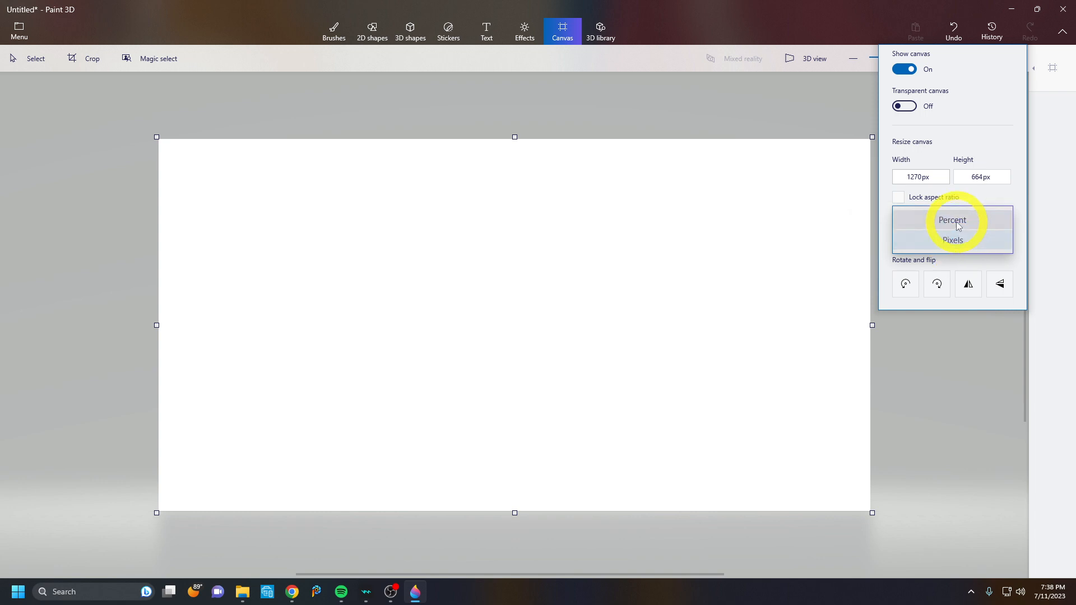
{"action": "left_click", "coordinate": [958, 221]}
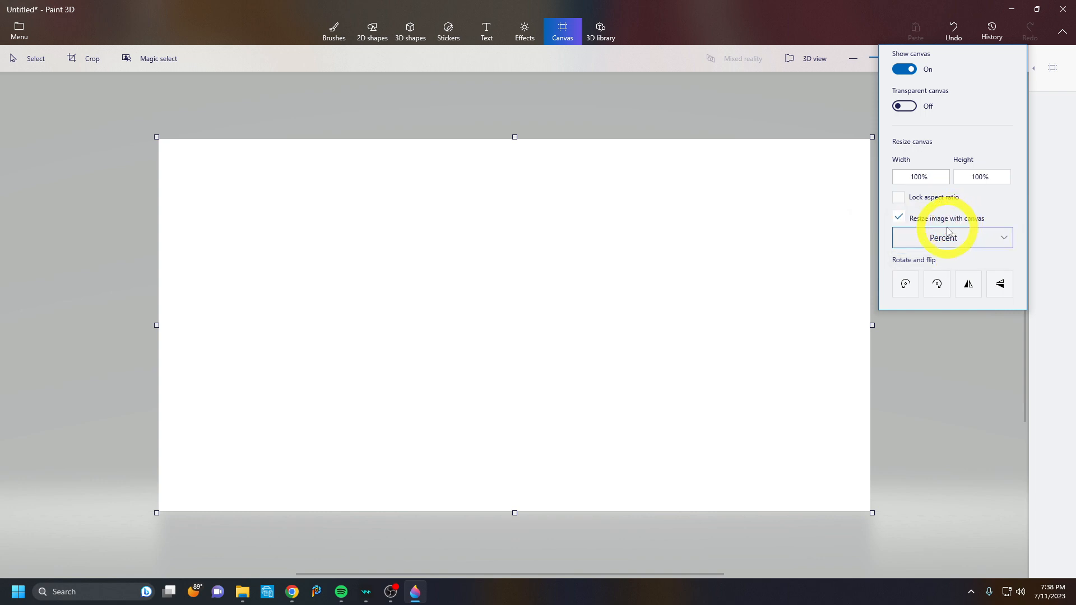
{"action": "left_click", "coordinate": [959, 239]}
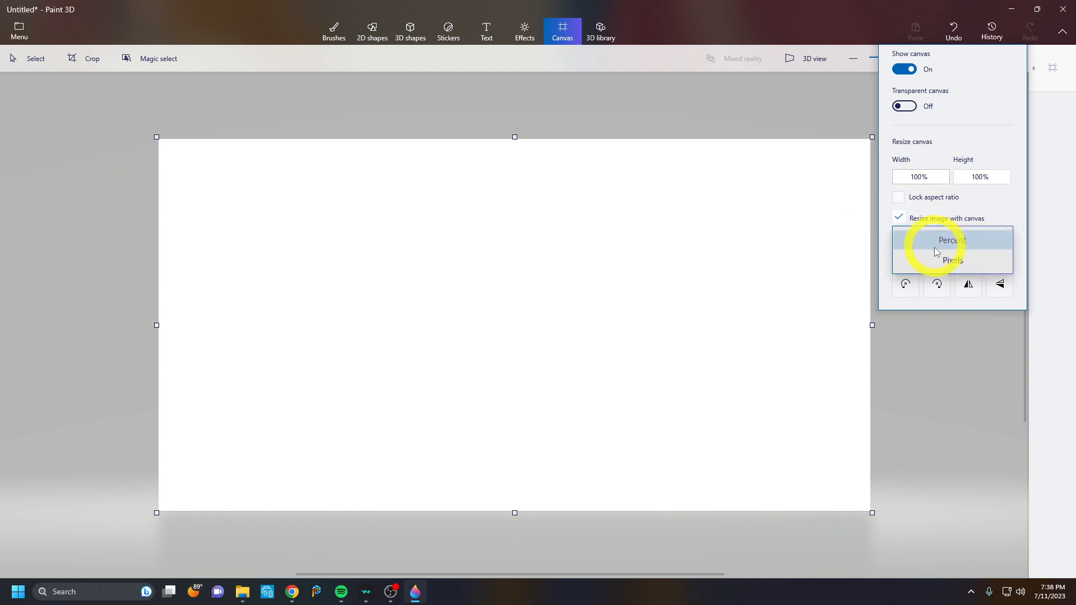
{"action": "left_click", "coordinate": [944, 258]}
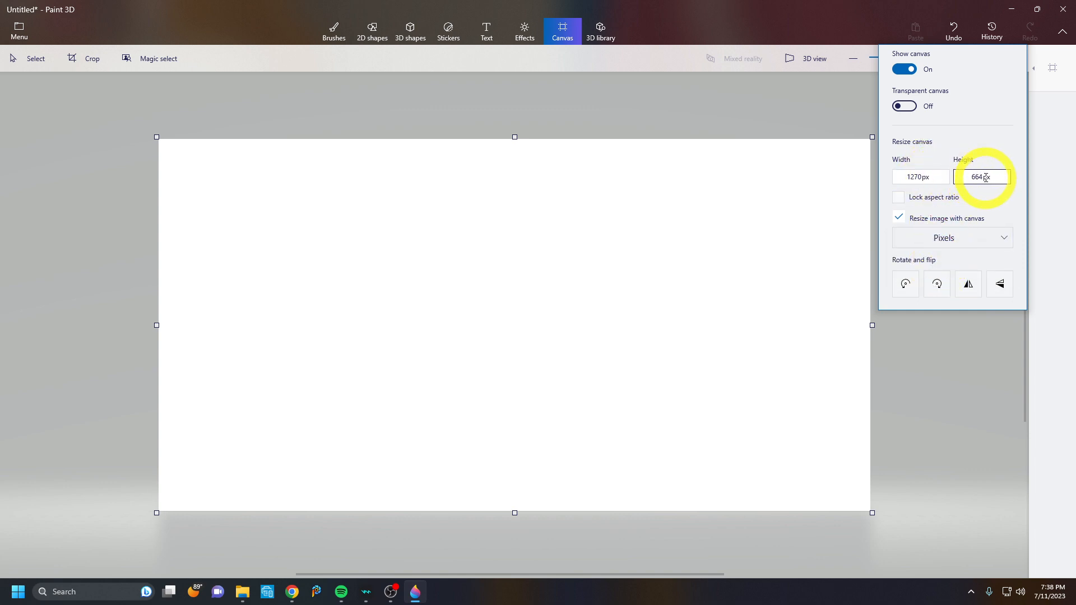
Step: Set the canvas height to 720 px and apply the new size
{"action": "left_click_drag", "start_coordinate": [985, 178], "coordinate": [968, 179]}
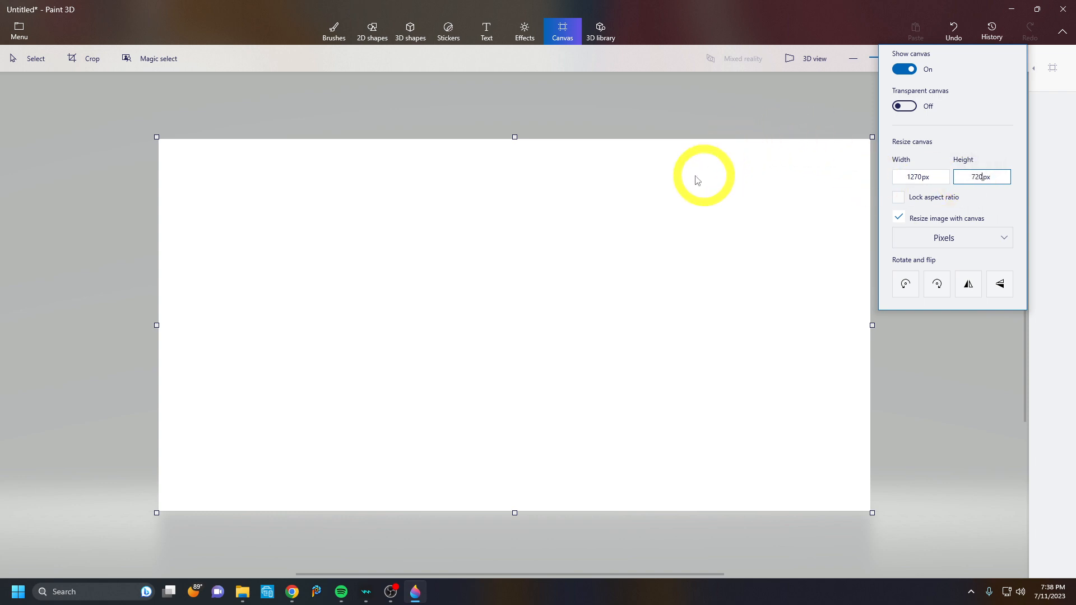
{"action": "left_click", "coordinate": [677, 112]}
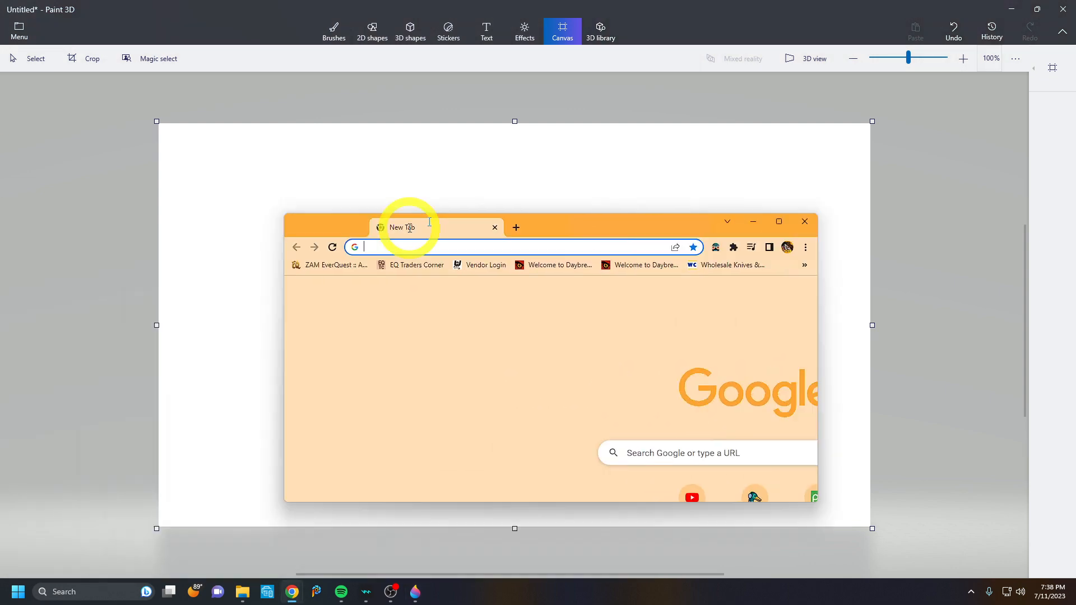
Step: Switch to a maximized Chrome window and open the Pixabay website from the new tab page
{"action": "left_click_drag", "start_coordinate": [403, 221], "coordinate": [504, 176]}
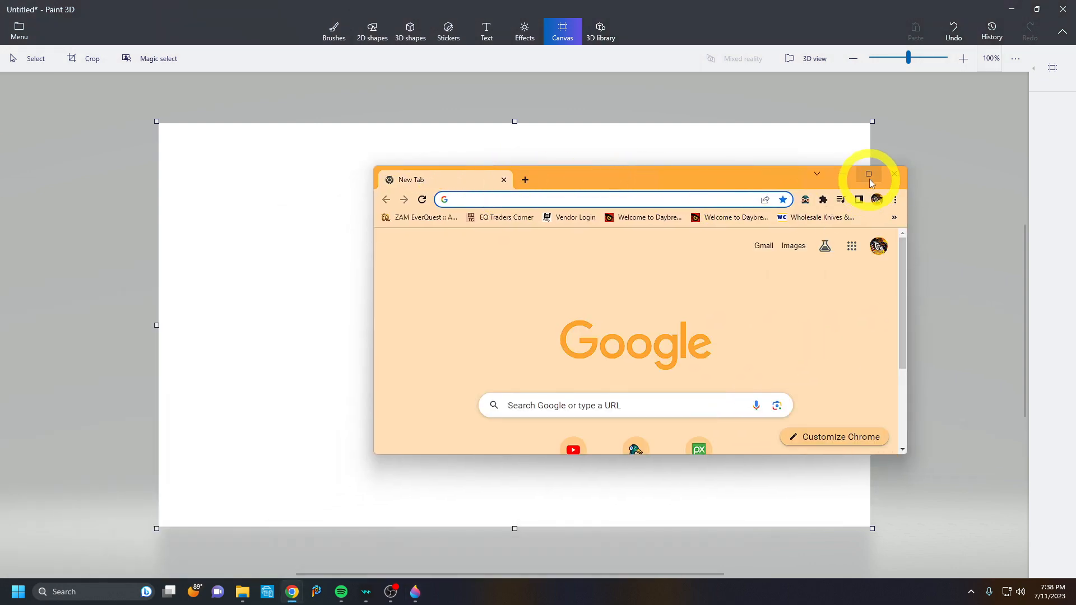
{"action": "left_click", "coordinate": [868, 178]}
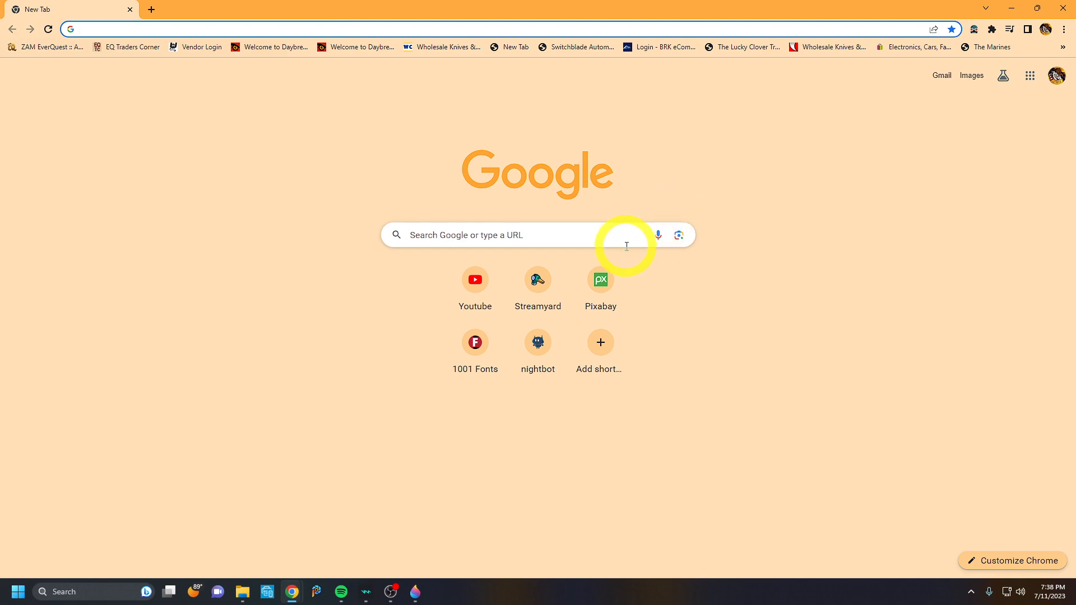
{"action": "left_click", "coordinate": [600, 286]}
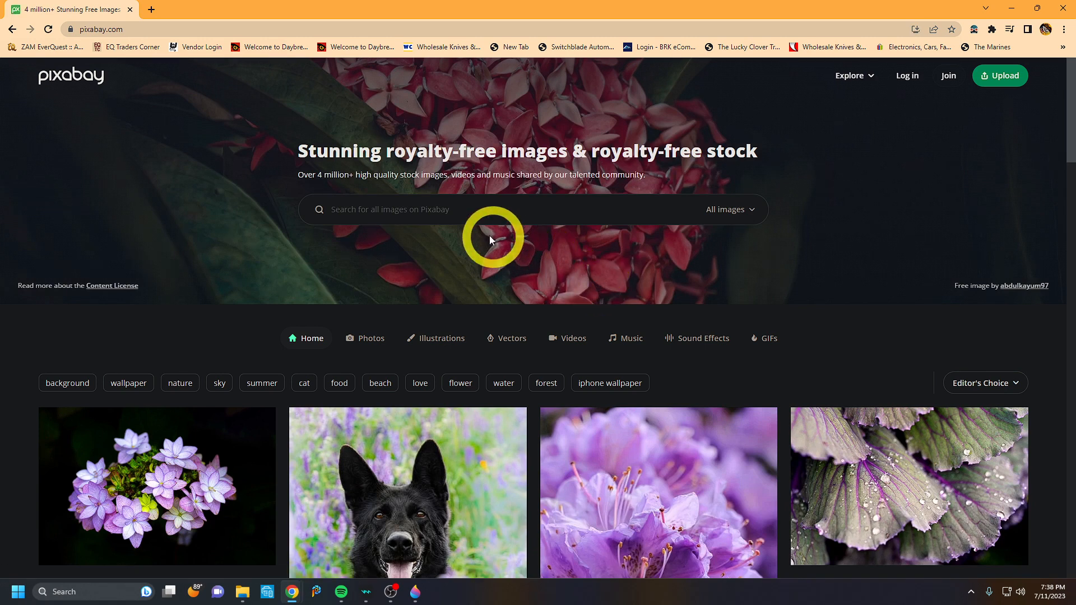
Step: Search Pixabay for "classroom" images
{"action": "left_click", "coordinate": [417, 216]}
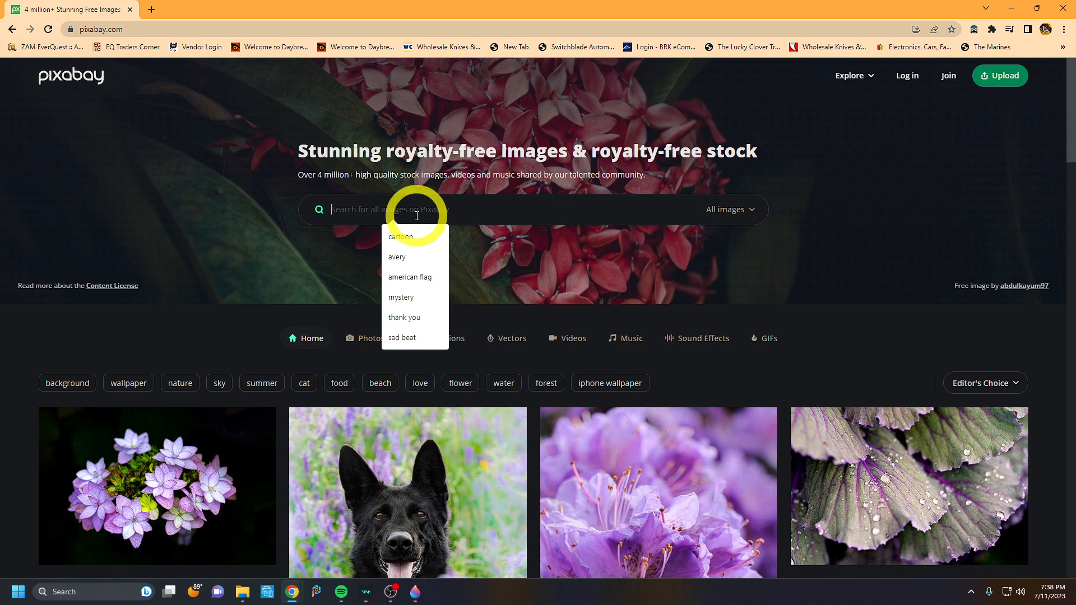
{"action": "type", "text": "cla"}
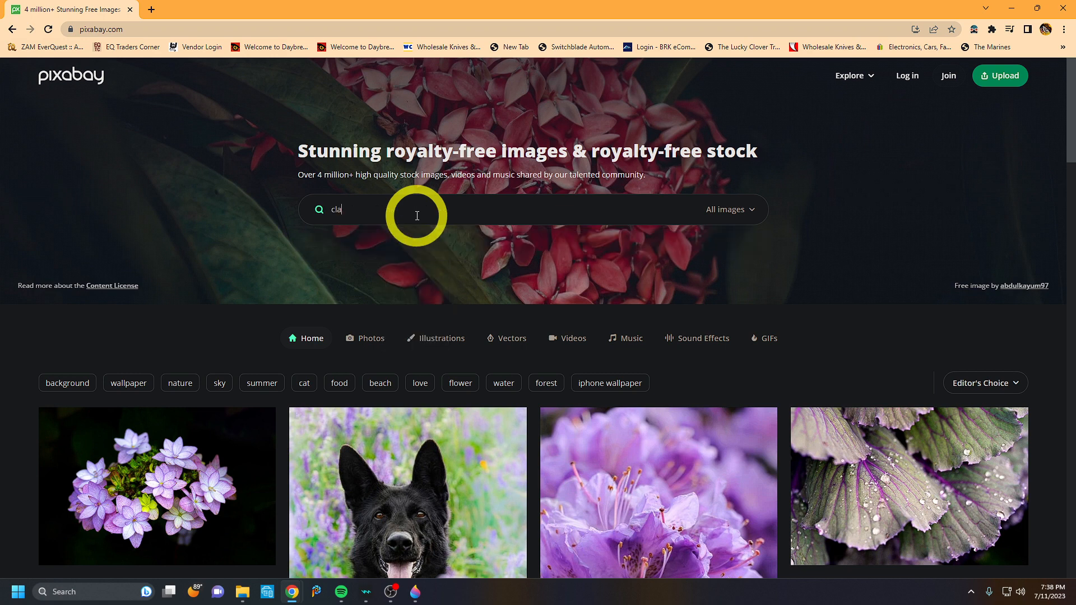
{"action": "type", "text": "ssroom"}
{"action": "key", "text": "Return"}
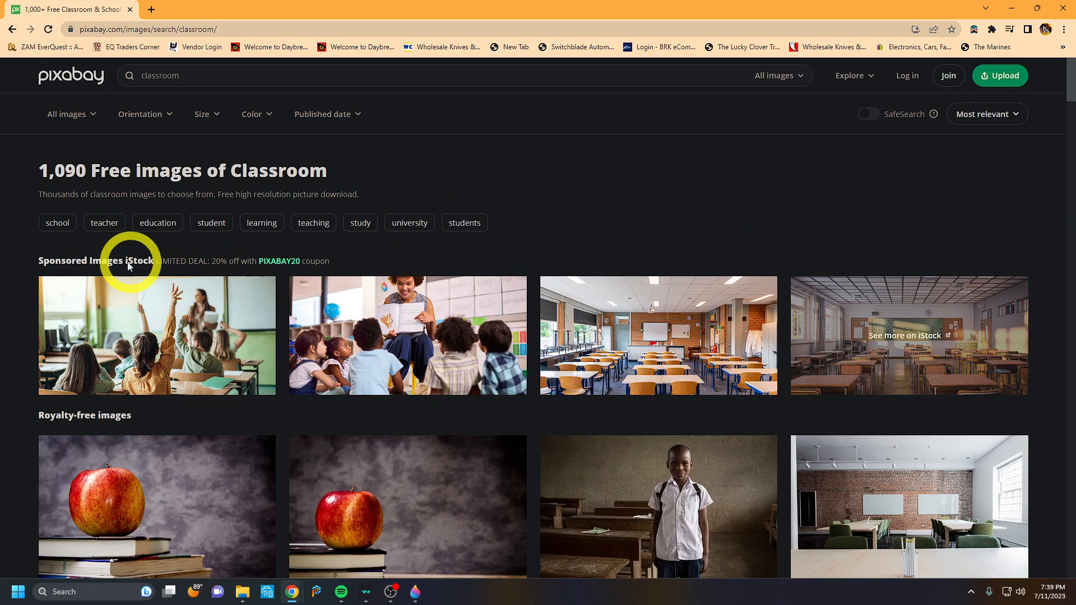
Step: Look through the whole page of classroom image results for a suitable picture
{"action": "scroll", "coordinate": [132, 281], "scroll_direction": "down", "scroll_amount": 3}
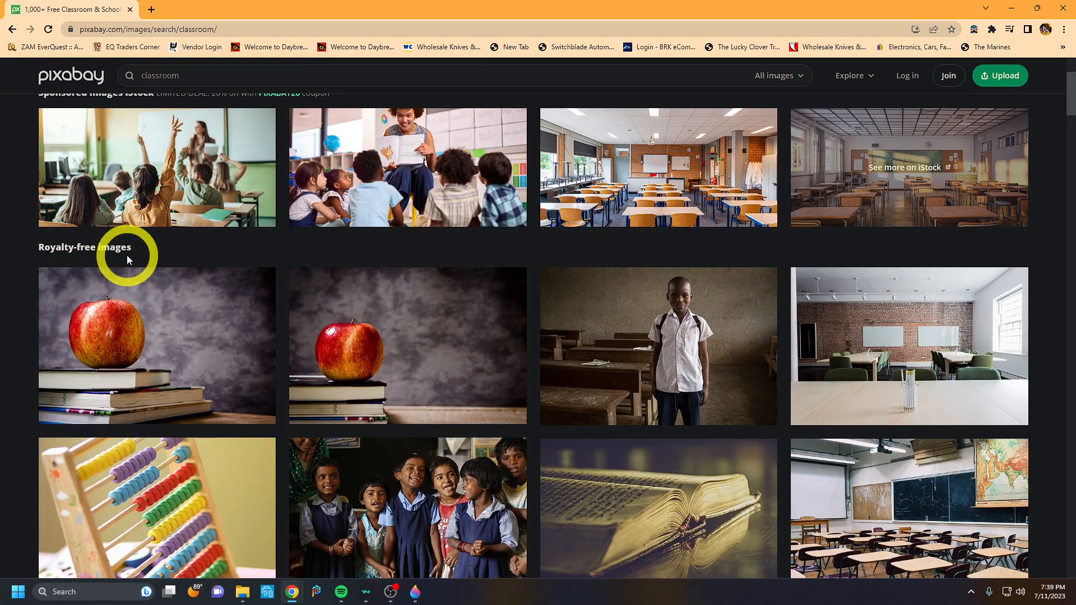
{"action": "scroll", "coordinate": [216, 355], "scroll_direction": "down", "scroll_amount": 10}
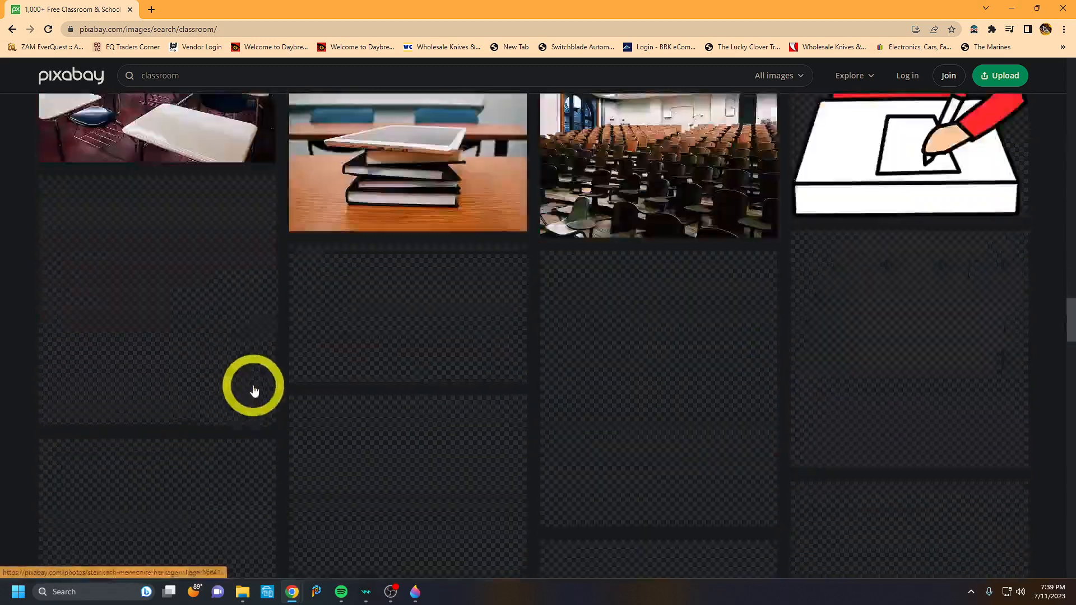
{"action": "scroll", "coordinate": [254, 388], "scroll_direction": "down", "scroll_amount": 15}
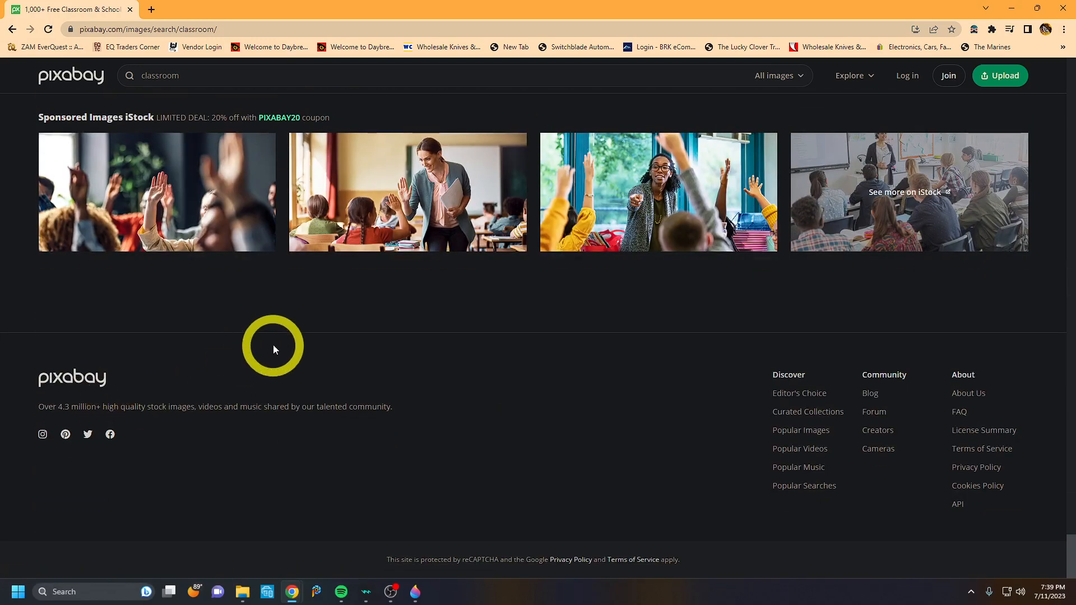
{"action": "scroll", "coordinate": [274, 349], "scroll_direction": "up", "scroll_amount": 5}
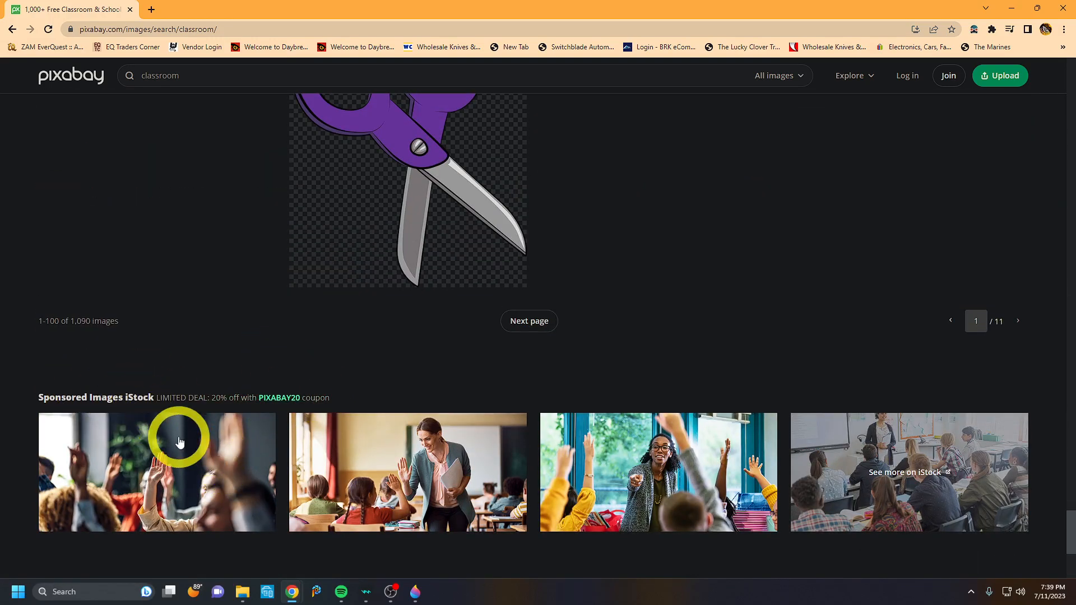
{"action": "scroll", "coordinate": [452, 435], "scroll_direction": "up", "scroll_amount": 4}
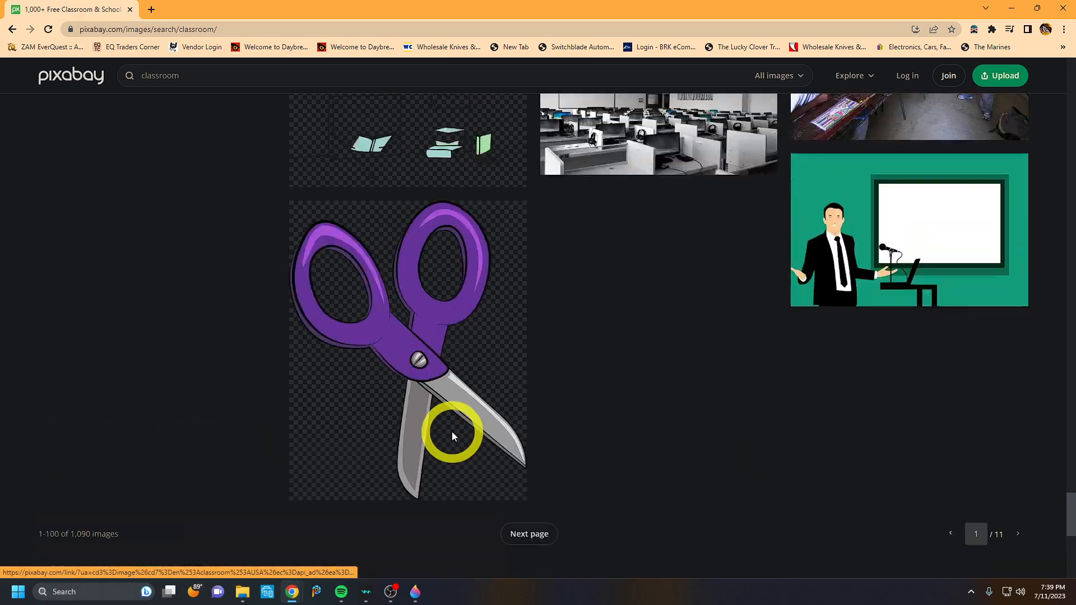
{"action": "scroll", "coordinate": [453, 434], "scroll_direction": "up", "scroll_amount": 15}
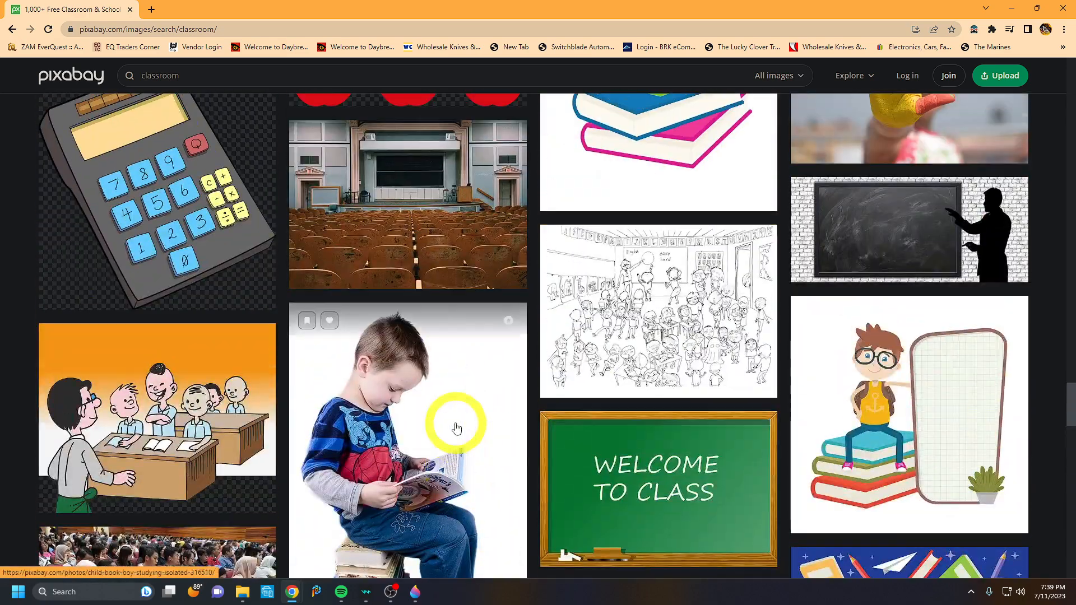
{"action": "scroll", "coordinate": [457, 428], "scroll_direction": "up", "scroll_amount": 15}
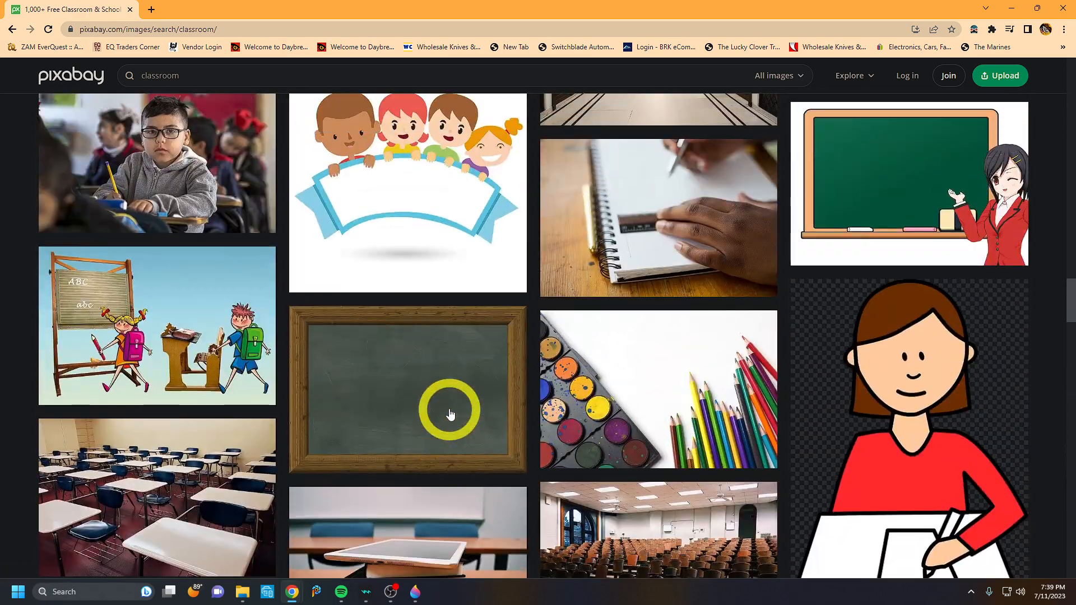
{"action": "scroll", "coordinate": [450, 414], "scroll_direction": "up", "scroll_amount": 15}
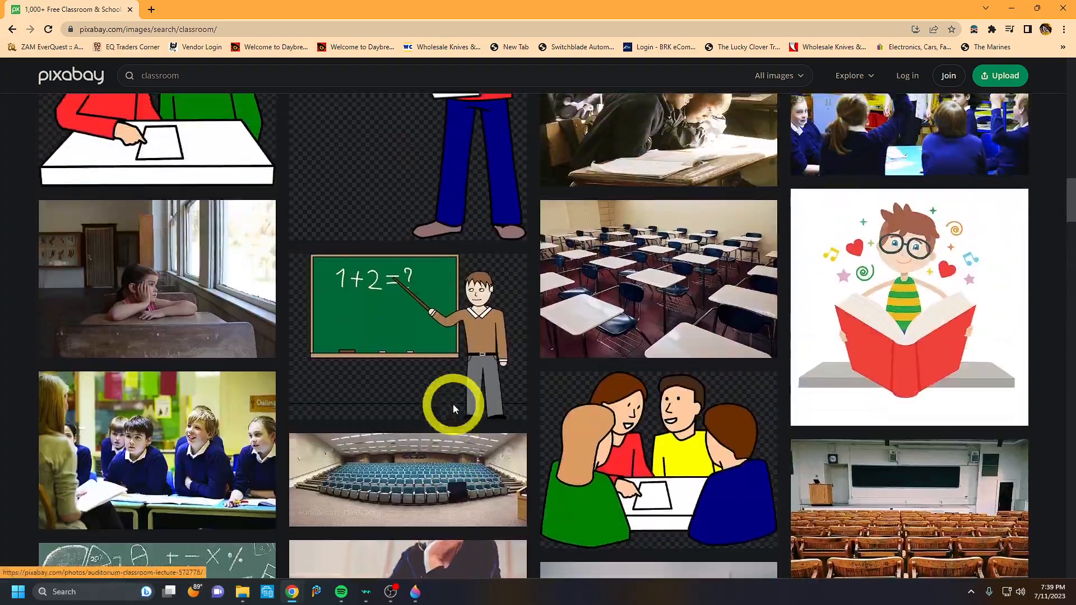
{"action": "scroll", "coordinate": [453, 404], "scroll_direction": "up", "scroll_amount": 15}
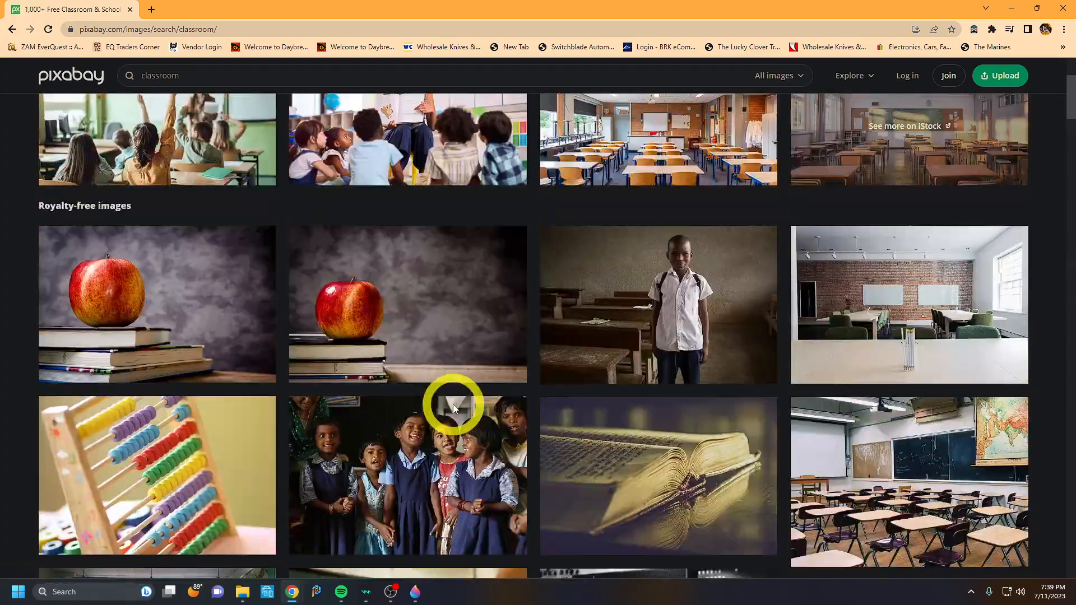
{"action": "scroll", "coordinate": [453, 406], "scroll_direction": "up", "scroll_amount": 4}
{"action": "scroll", "coordinate": [453, 404], "scroll_direction": "down", "scroll_amount": 10}
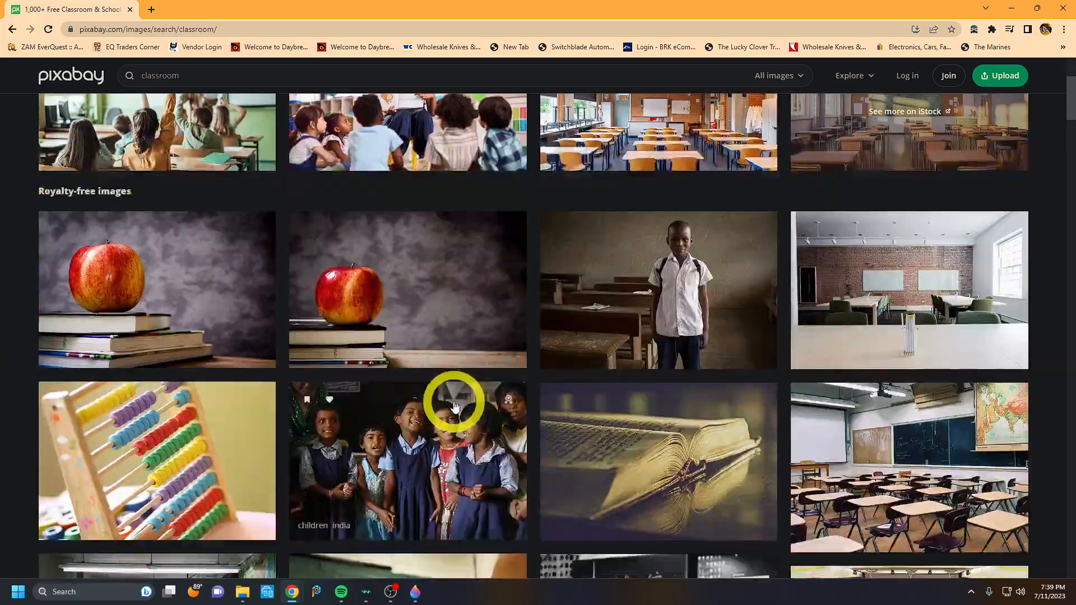
Step: Browse further down the Pixabay classroom results for a usable background picture
{"action": "scroll", "coordinate": [454, 406], "scroll_direction": "down", "scroll_amount": 12}
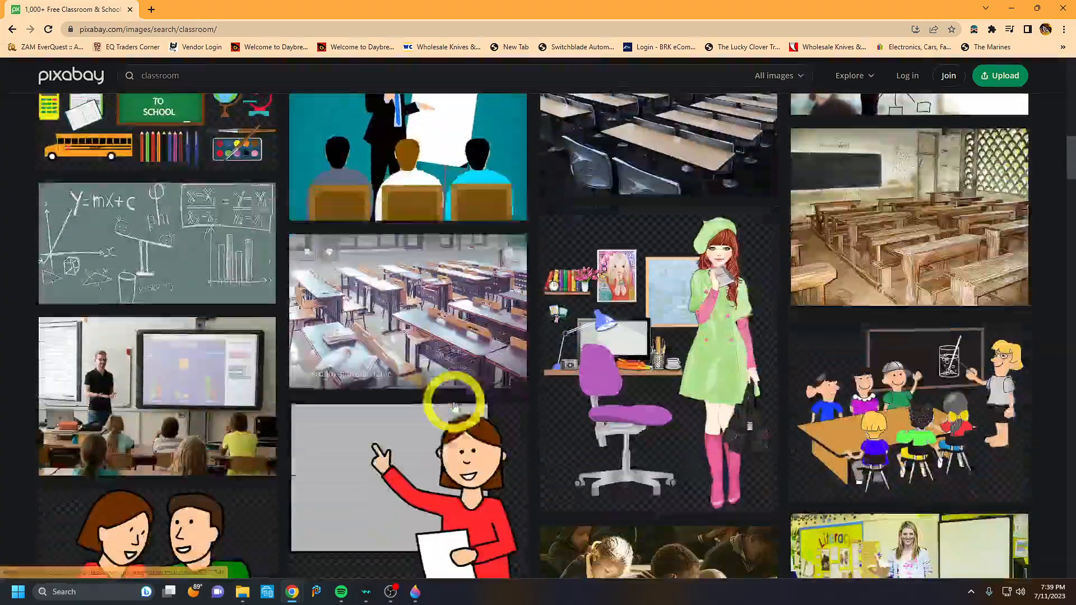
{"action": "scroll", "coordinate": [454, 406], "scroll_direction": "down", "scroll_amount": 10}
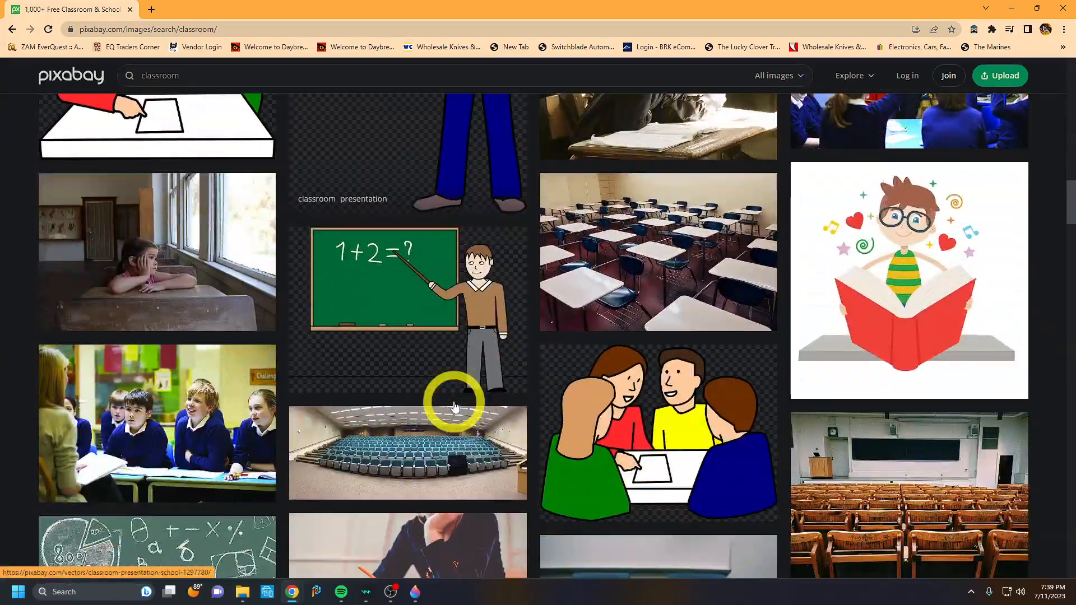
{"action": "scroll", "coordinate": [454, 406], "scroll_direction": "down", "scroll_amount": 10}
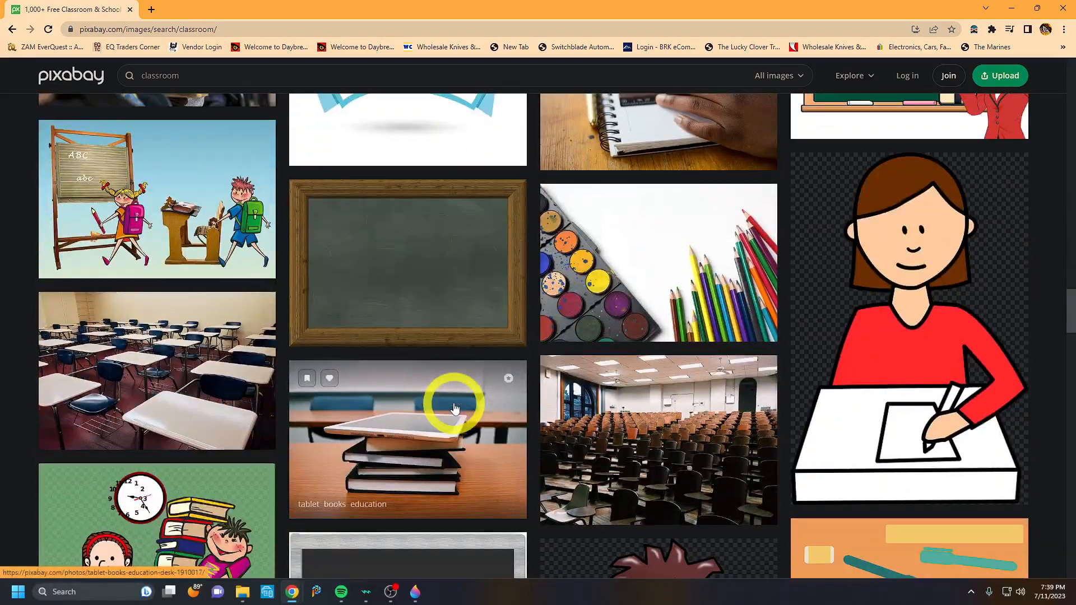
{"action": "scroll", "coordinate": [455, 403], "scroll_direction": "down", "scroll_amount": 2}
{"action": "scroll", "coordinate": [451, 398], "scroll_direction": "down", "scroll_amount": 3}
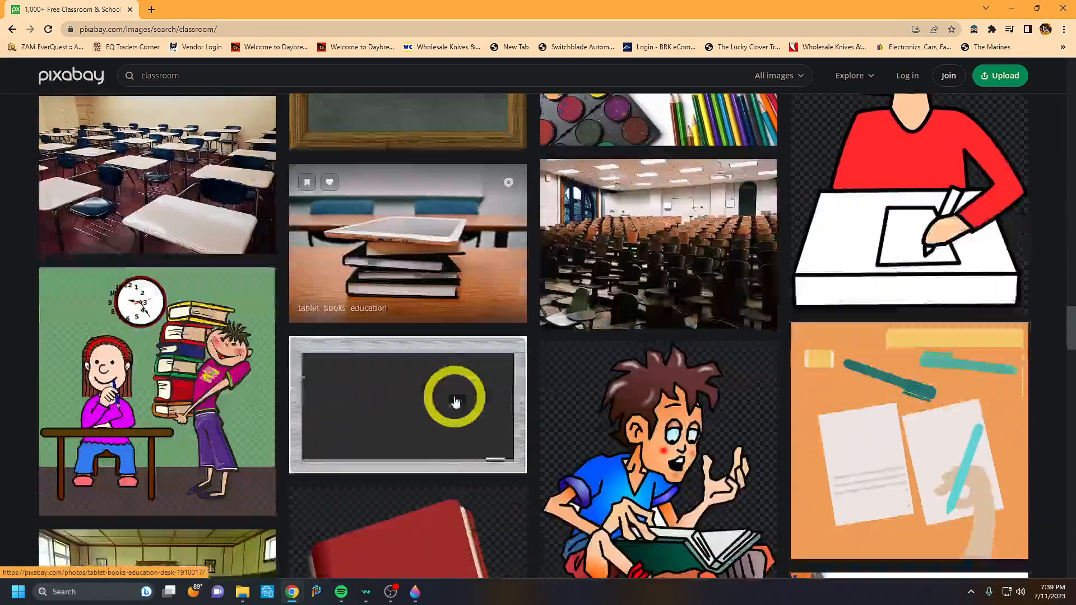
{"action": "scroll", "coordinate": [504, 417], "scroll_direction": "down", "scroll_amount": 1}
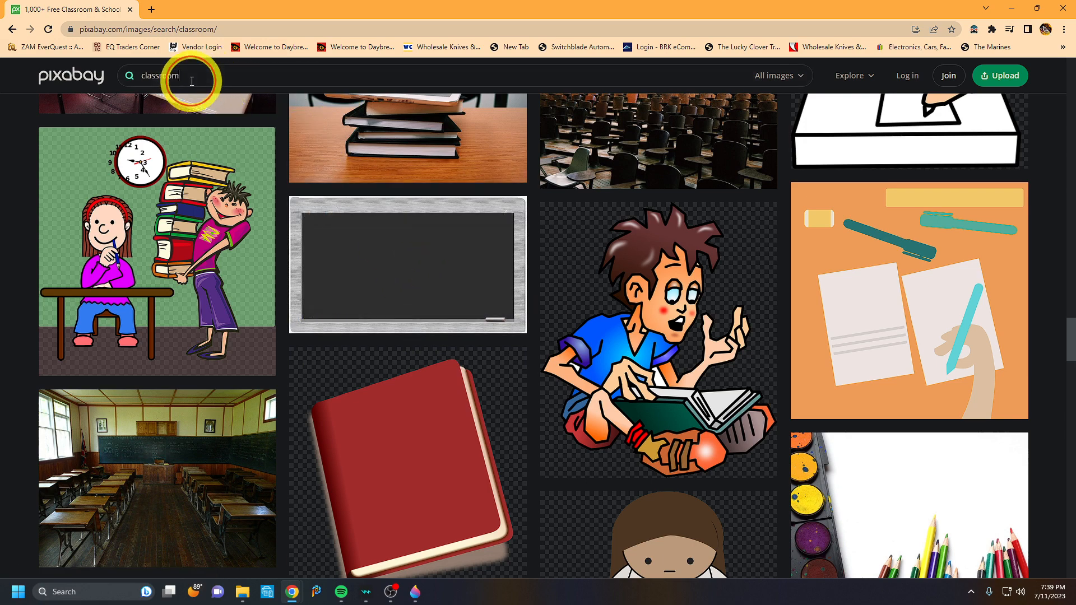
Step: Replace the Pixabay search term and search for "teaching" images
{"action": "left_click", "coordinate": [140, 79]}
{"action": "type", "text": "t"}
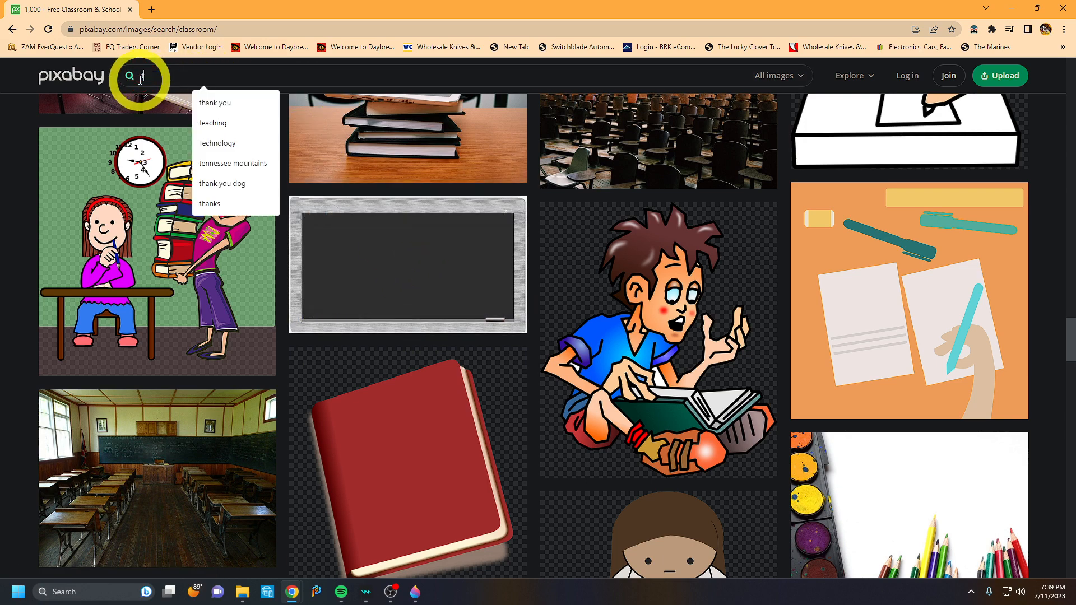
{"action": "type", "text": "eaching"}
{"action": "key", "text": "Return"}
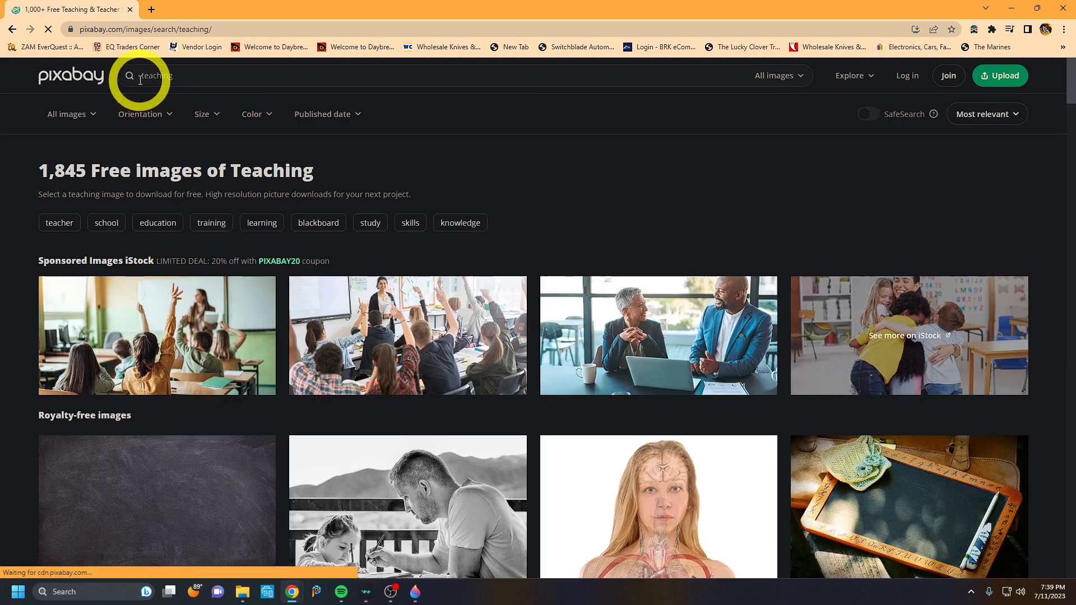
Step: Open the royalty-free black board photo from the teaching results and download it as a 1280×853 JPG
{"action": "scroll", "coordinate": [336, 444], "scroll_direction": "down", "scroll_amount": 2}
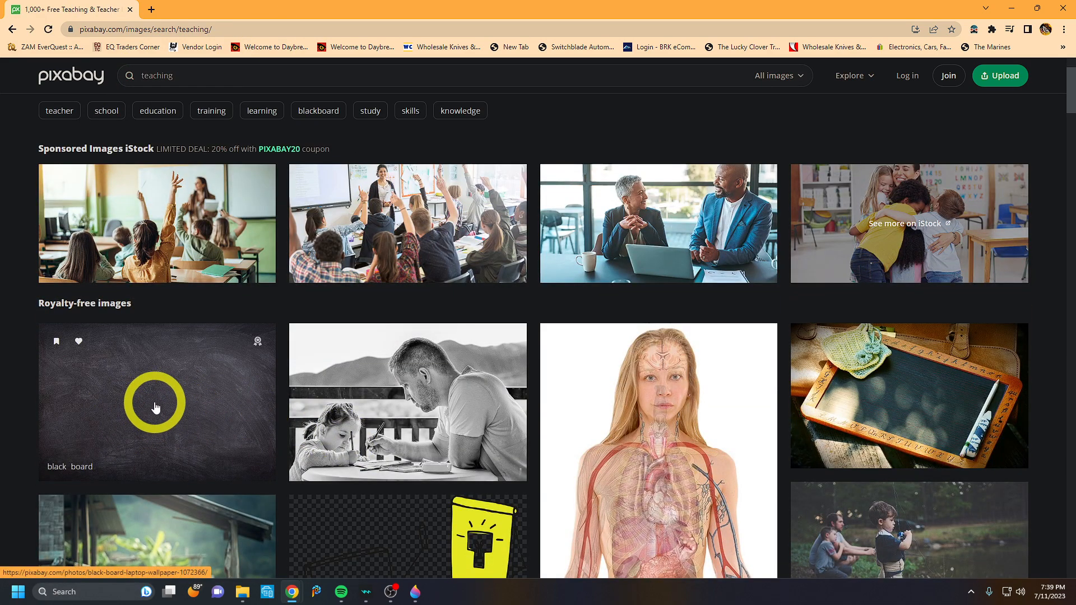
{"action": "left_click", "coordinate": [156, 407]}
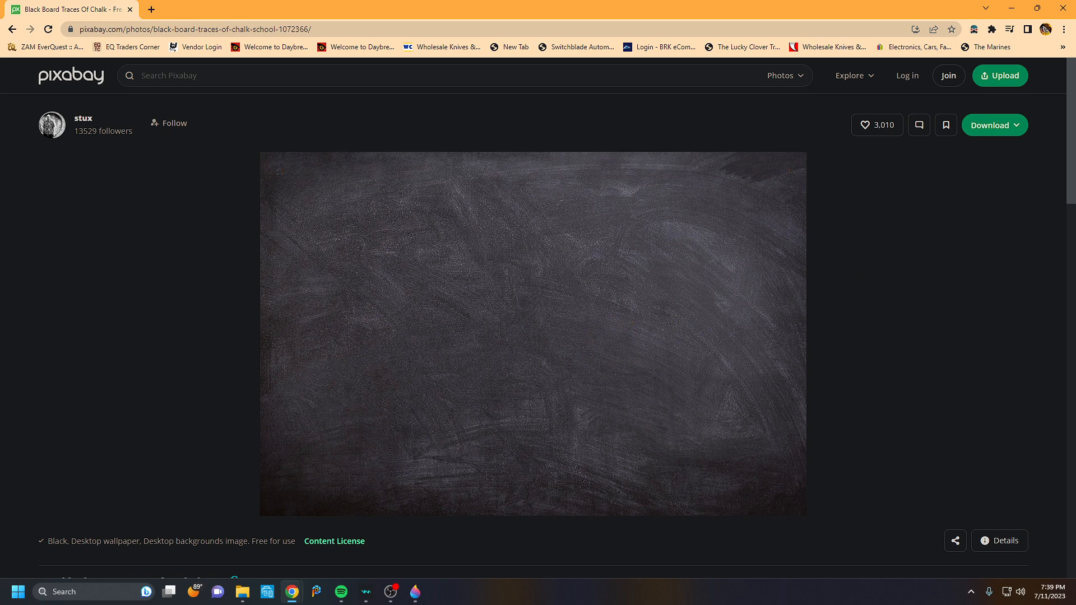
{"action": "left_click", "coordinate": [995, 127]}
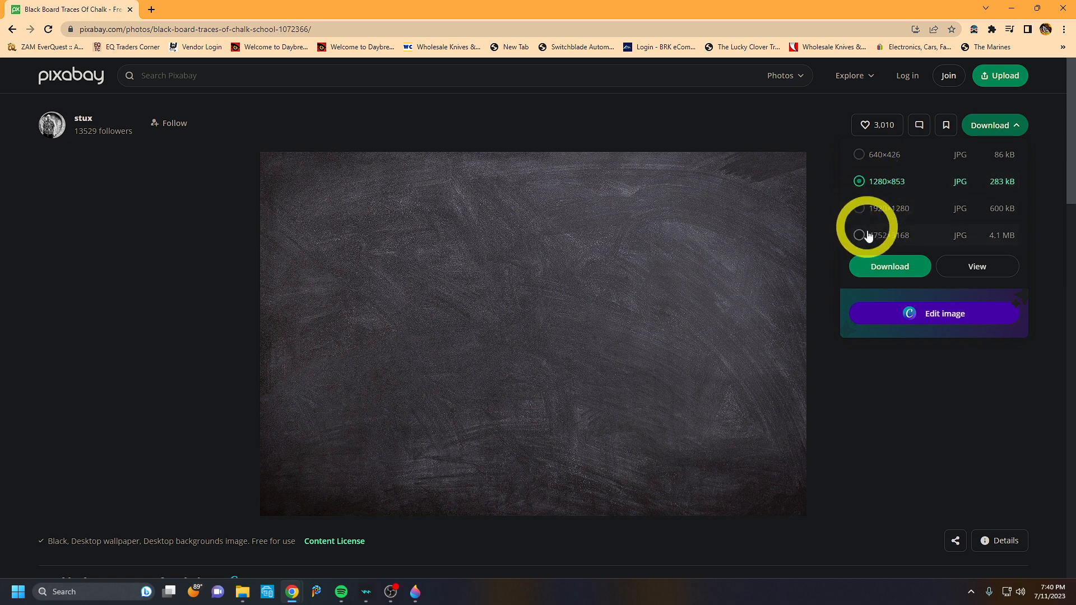
{"action": "left_click", "coordinate": [880, 269]}
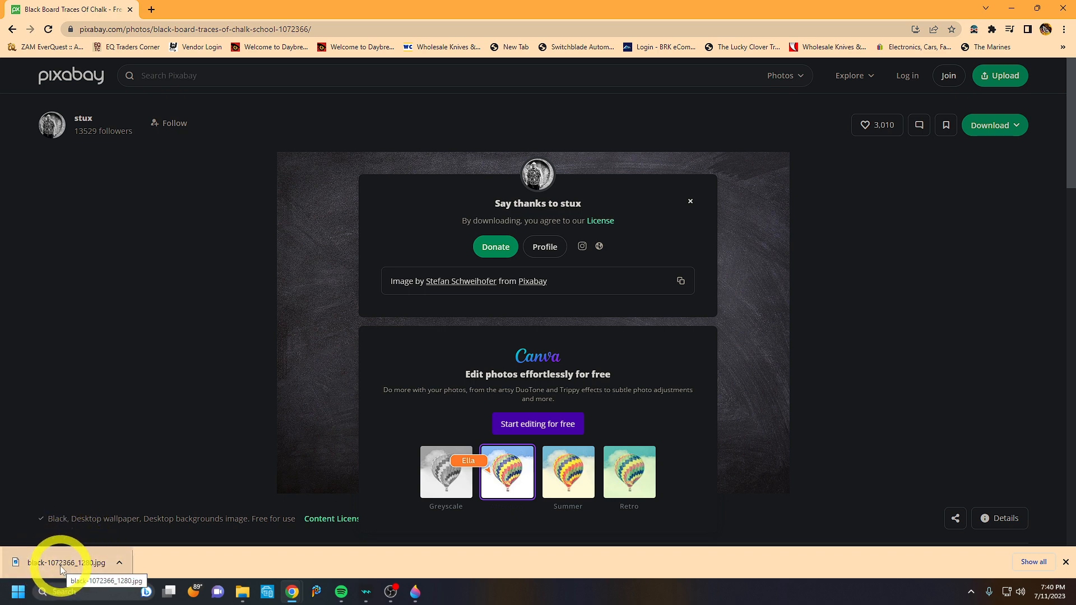
Step: Switch to File Explorer and rename the black-1072366_1280 image in the Downloads folder as blackboard
{"action": "left_click", "coordinate": [242, 591]}
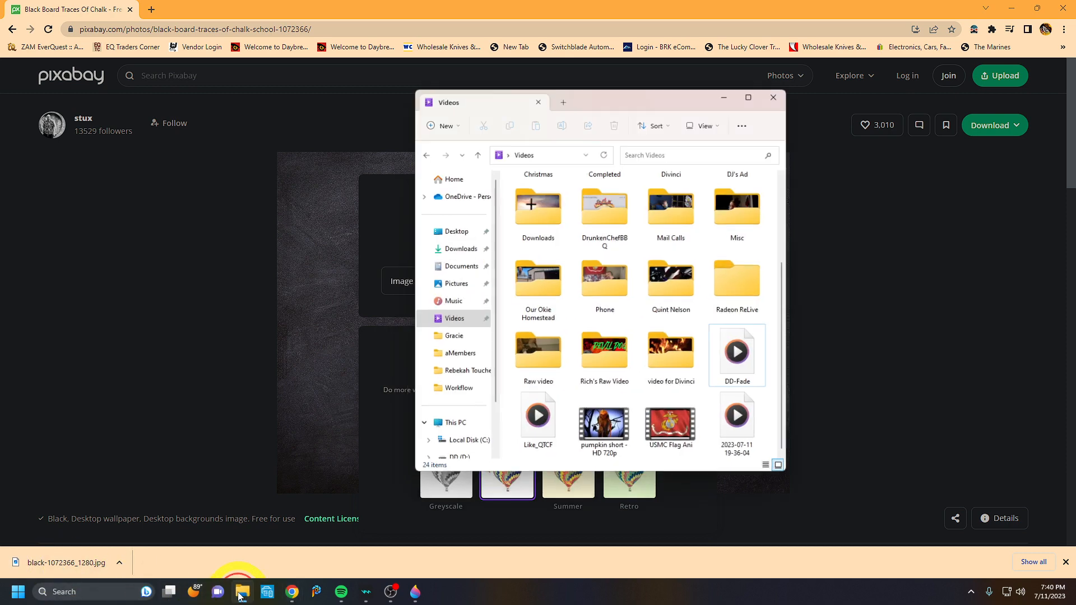
{"action": "left_click", "coordinate": [482, 240]}
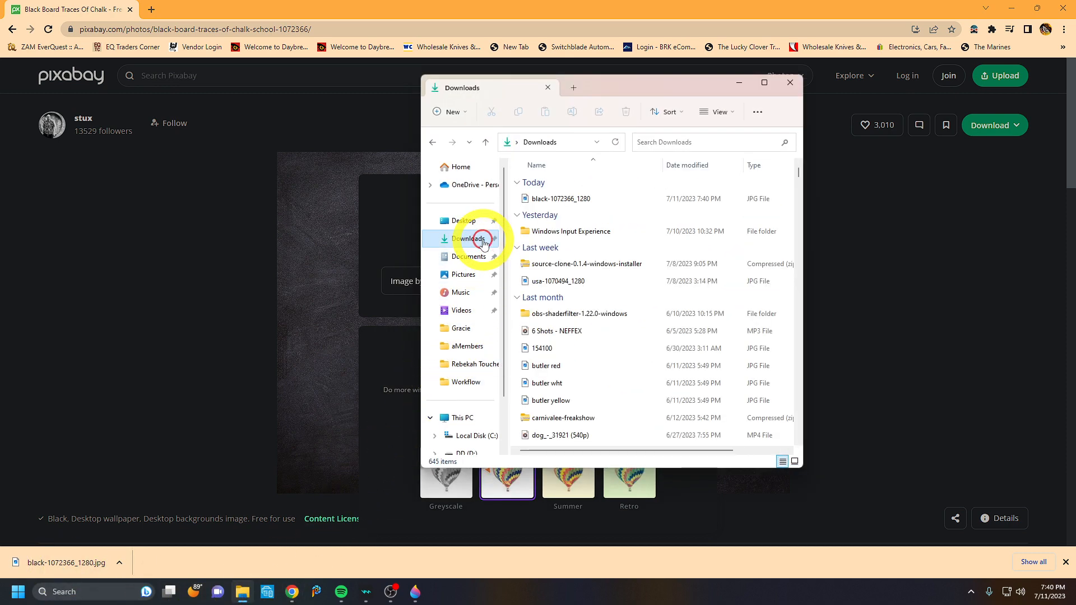
{"action": "left_click", "coordinate": [543, 203]}
{"action": "right_click", "coordinate": [542, 203]}
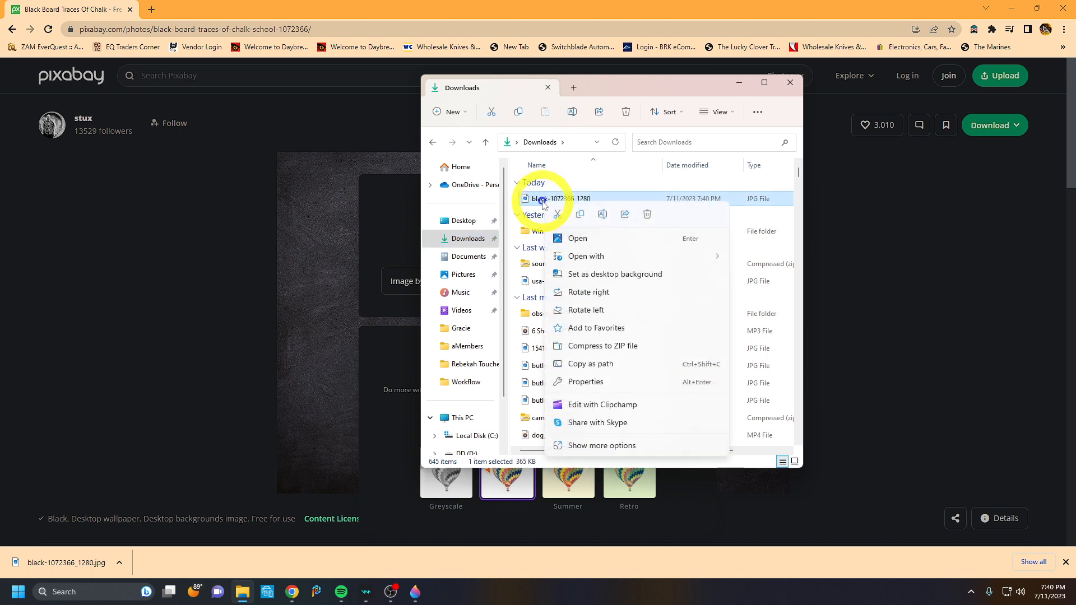
{"action": "left_click", "coordinate": [603, 215]}
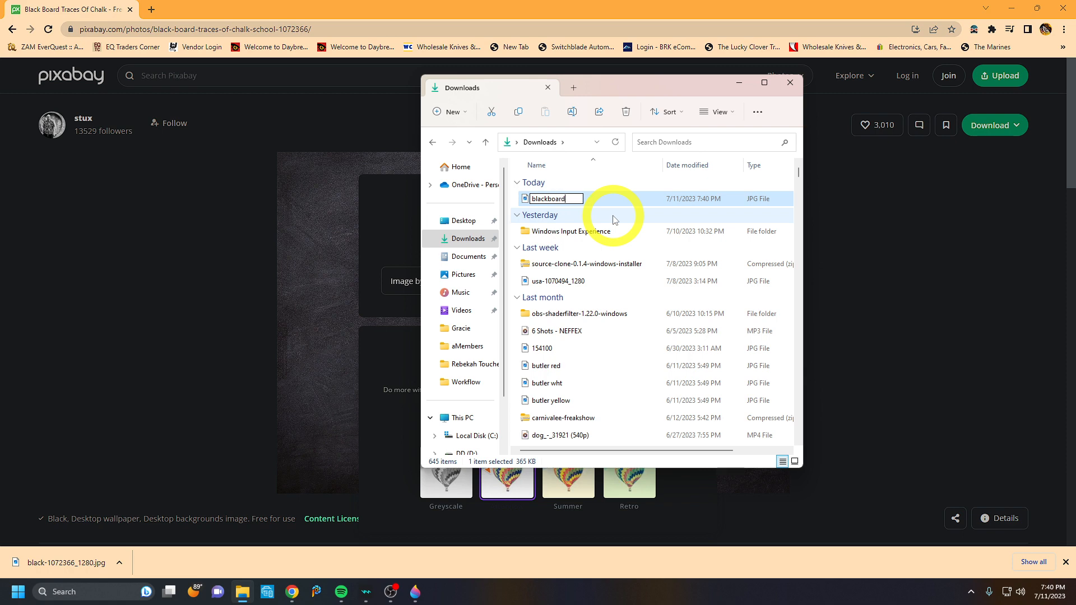
{"action": "type", "text": "blackboard"}
{"action": "left_click", "coordinate": [636, 166]}
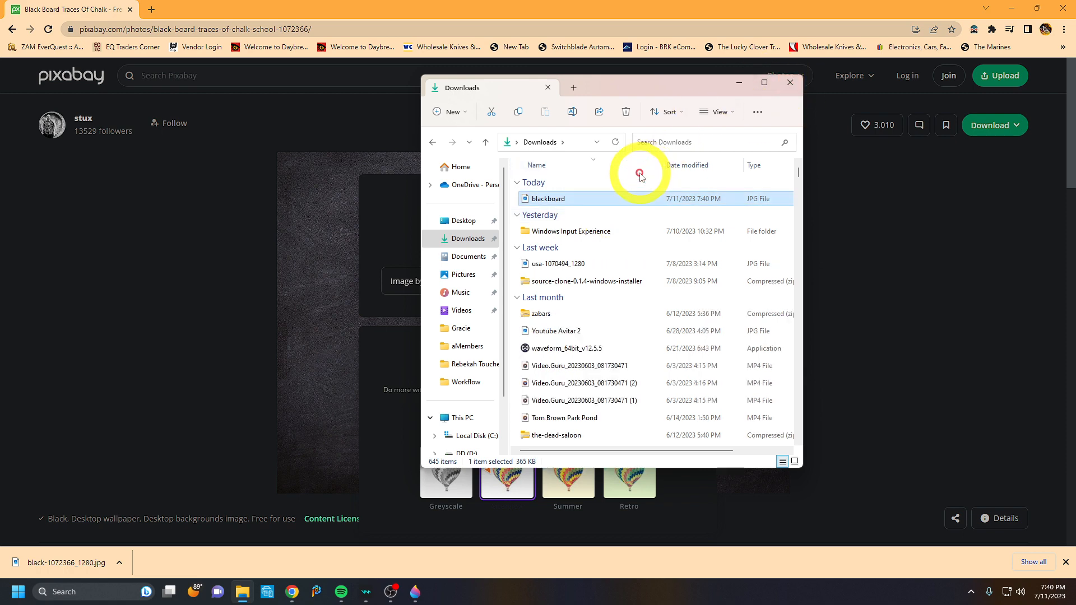
Step: Move the blackboard image from Downloads into the Devildog University folder inside Pictures
{"action": "right_click", "coordinate": [552, 201]}
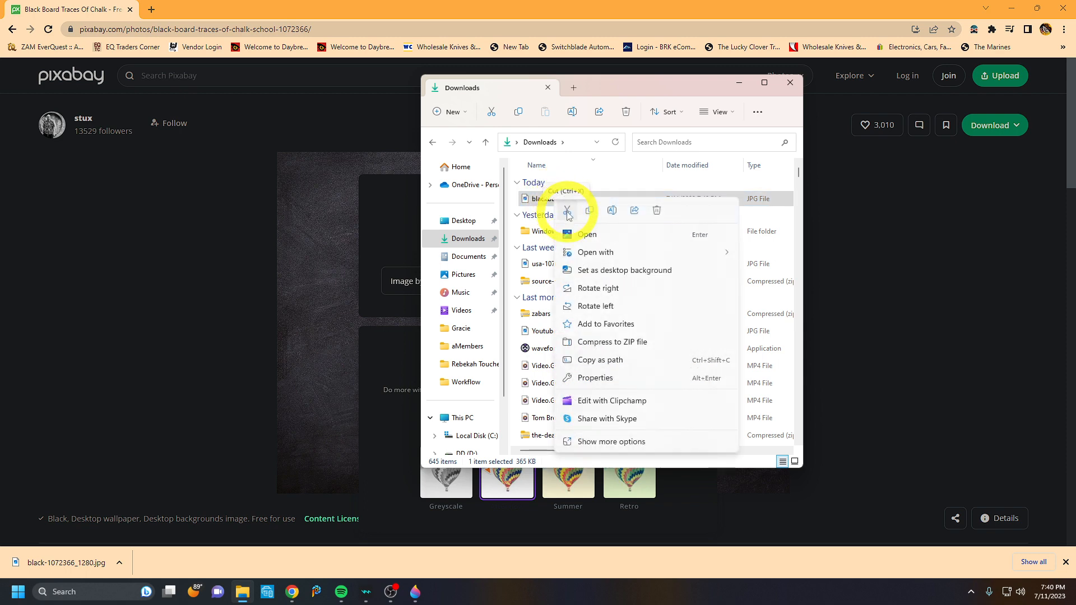
{"action": "left_click", "coordinate": [567, 211]}
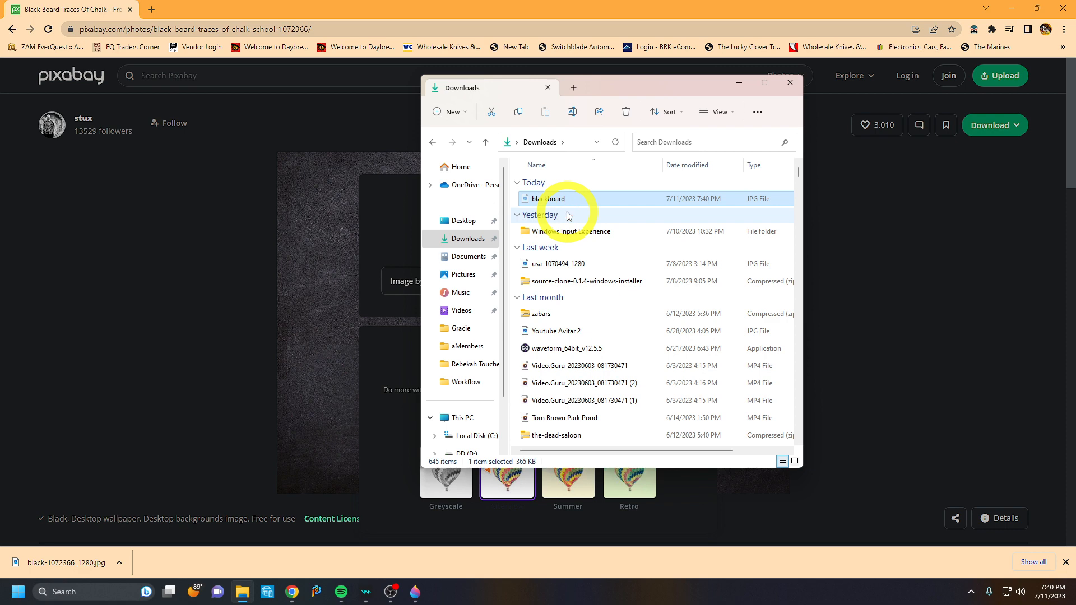
{"action": "left_click", "coordinate": [476, 276]}
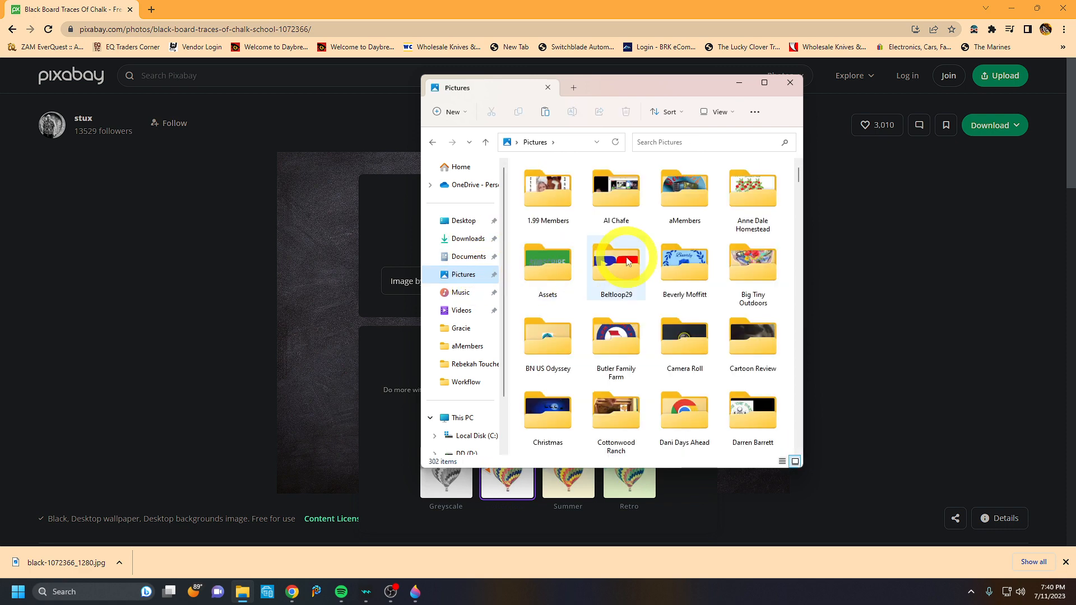
{"action": "scroll", "coordinate": [627, 262], "scroll_direction": "down", "scroll_amount": 2}
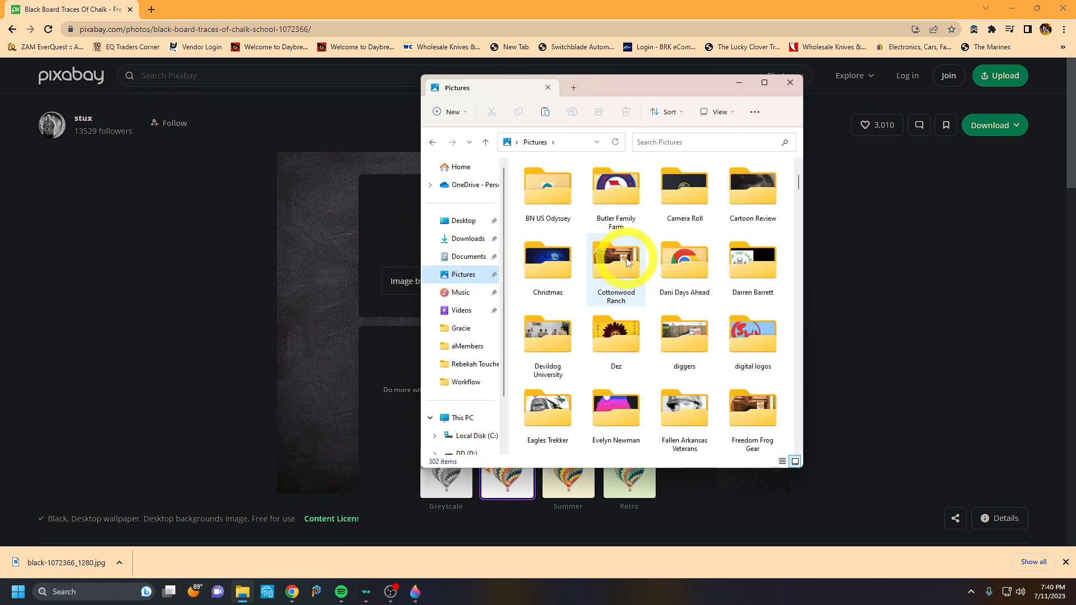
{"action": "double_click", "coordinate": [554, 342]}
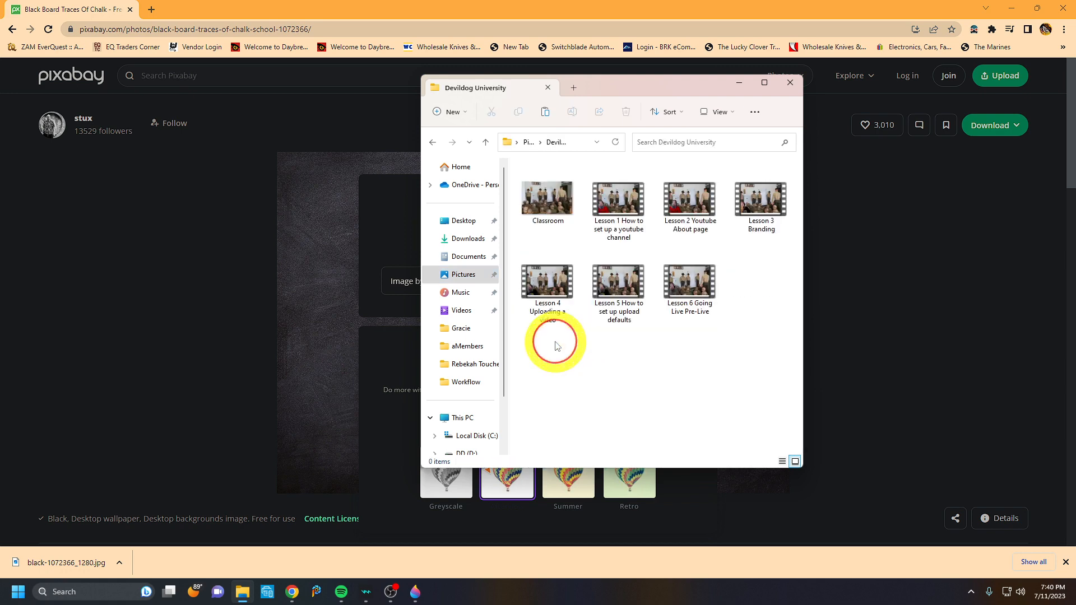
{"action": "right_click", "coordinate": [594, 357]}
{"action": "left_click", "coordinate": [603, 370]}
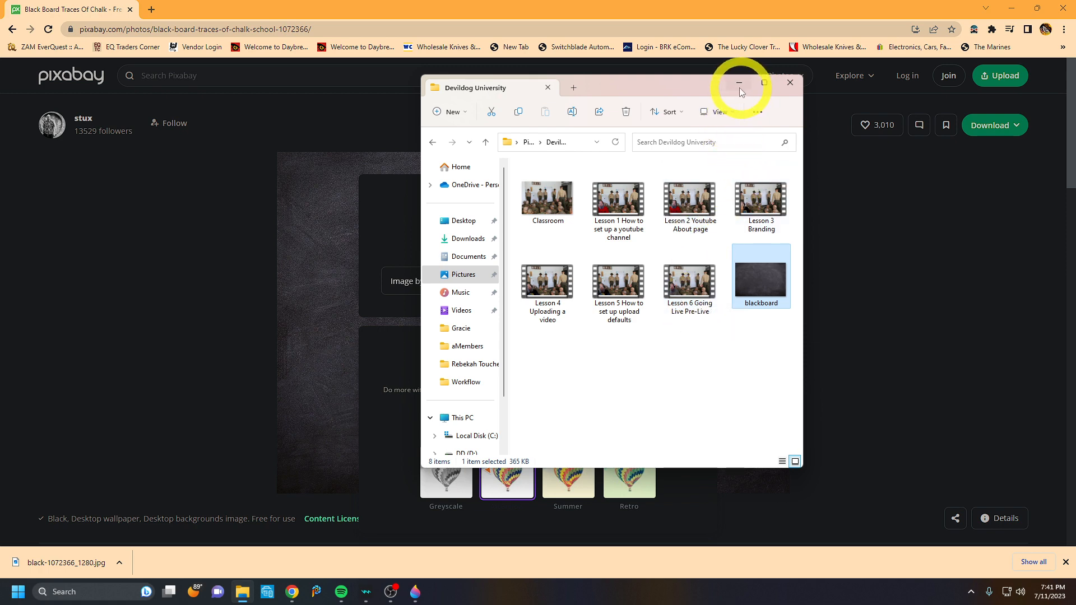
Step: Close the Pixabay page in Chrome and minimize File Explorer to return to the Paint 3D canvas
{"action": "left_click", "coordinate": [132, 12]}
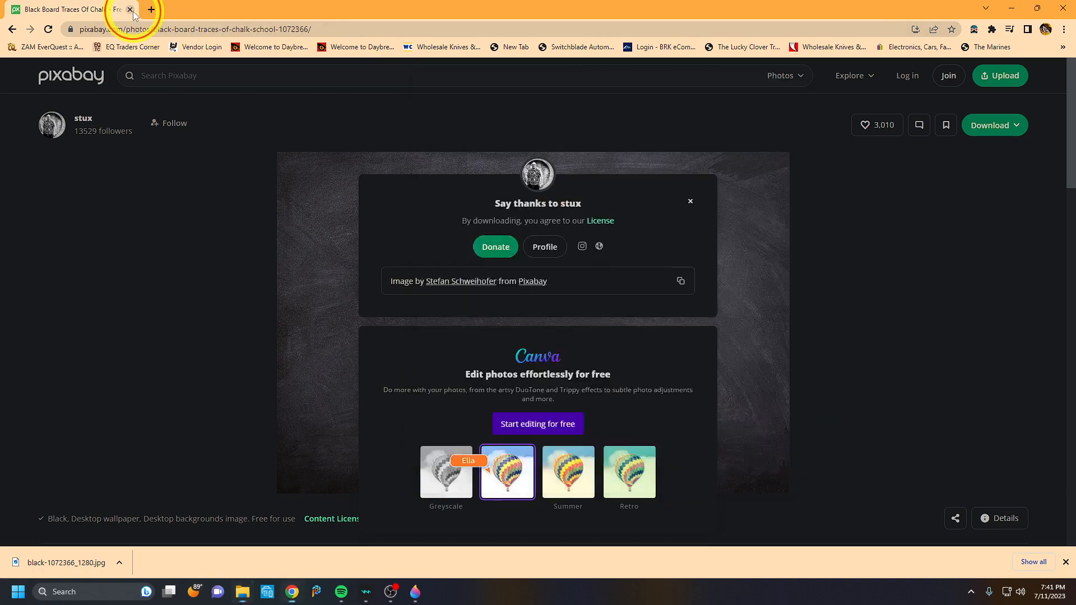
{"action": "left_click", "coordinate": [132, 11]}
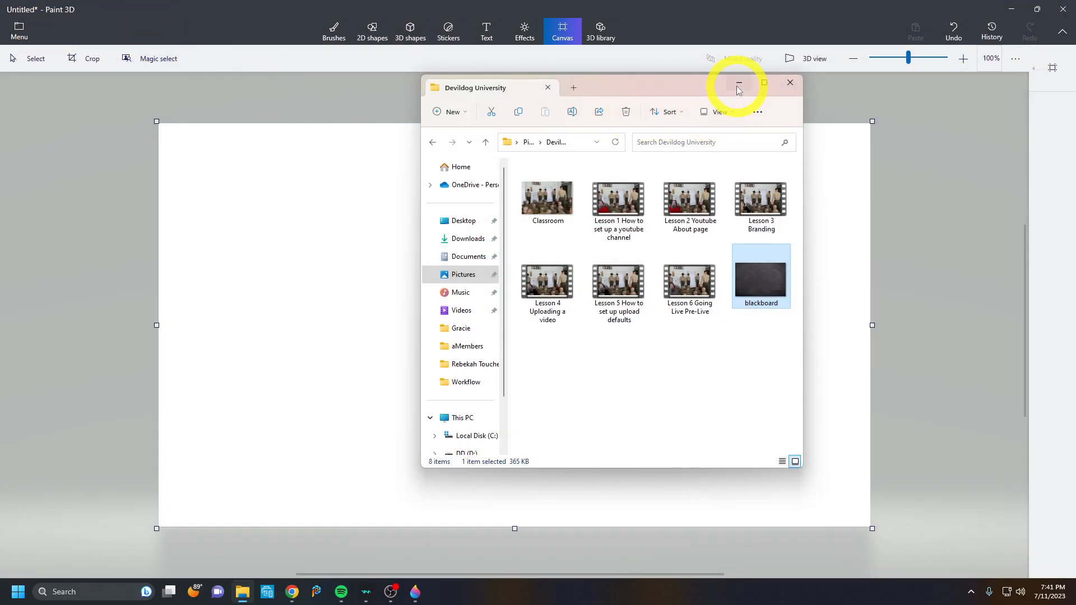
{"action": "left_click", "coordinate": [738, 84]}
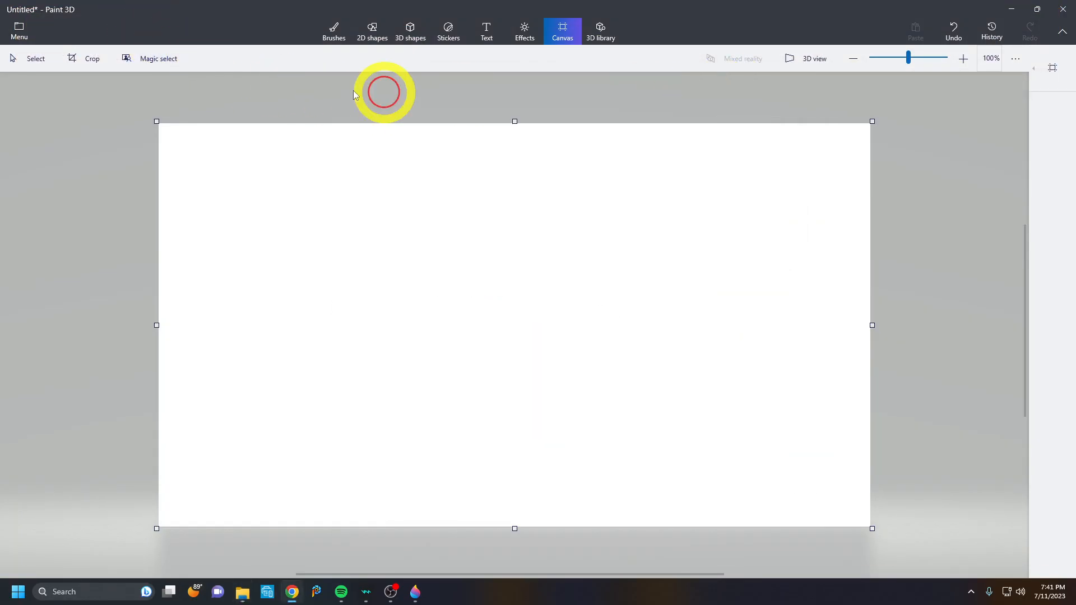
Step: Open the blackboard image from the Devildog University folder in Pictures, discarding the unsaved blank canvas
{"action": "left_click", "coordinate": [20, 32]}
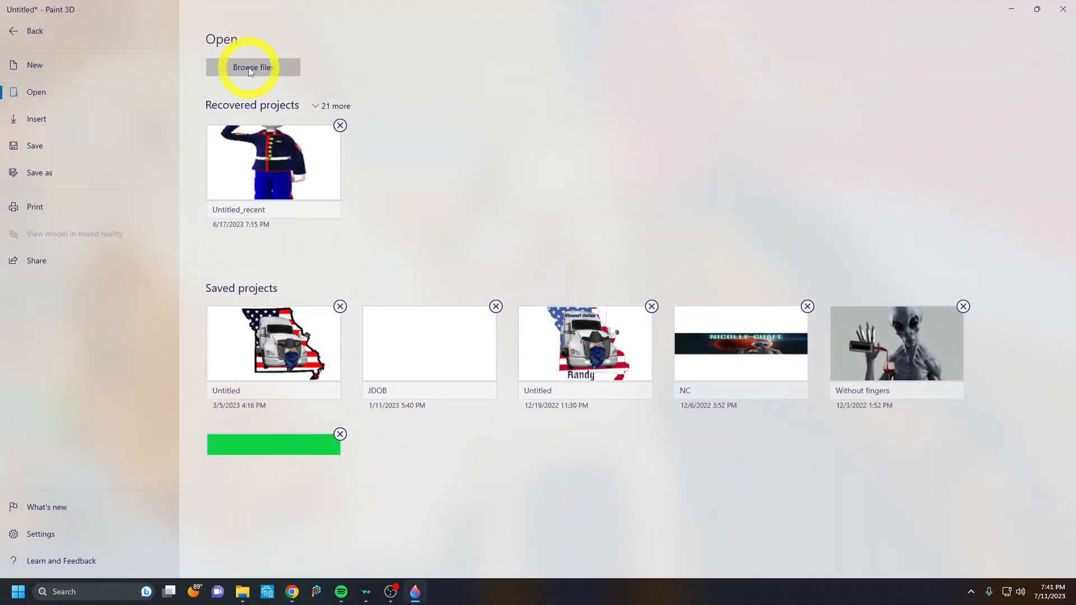
{"action": "left_click", "coordinate": [250, 69]}
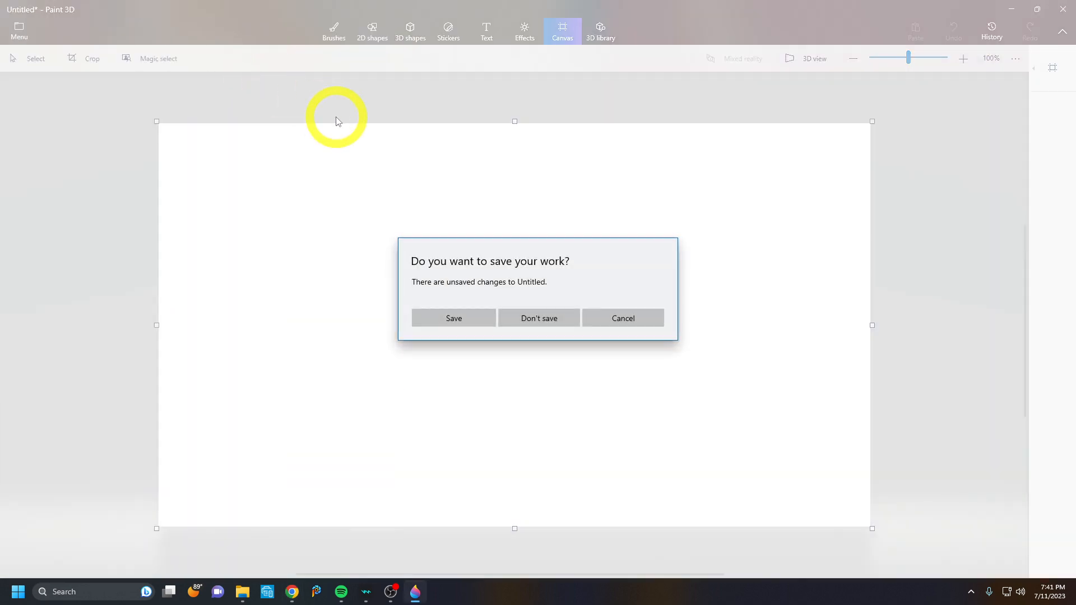
{"action": "left_click", "coordinate": [546, 316]}
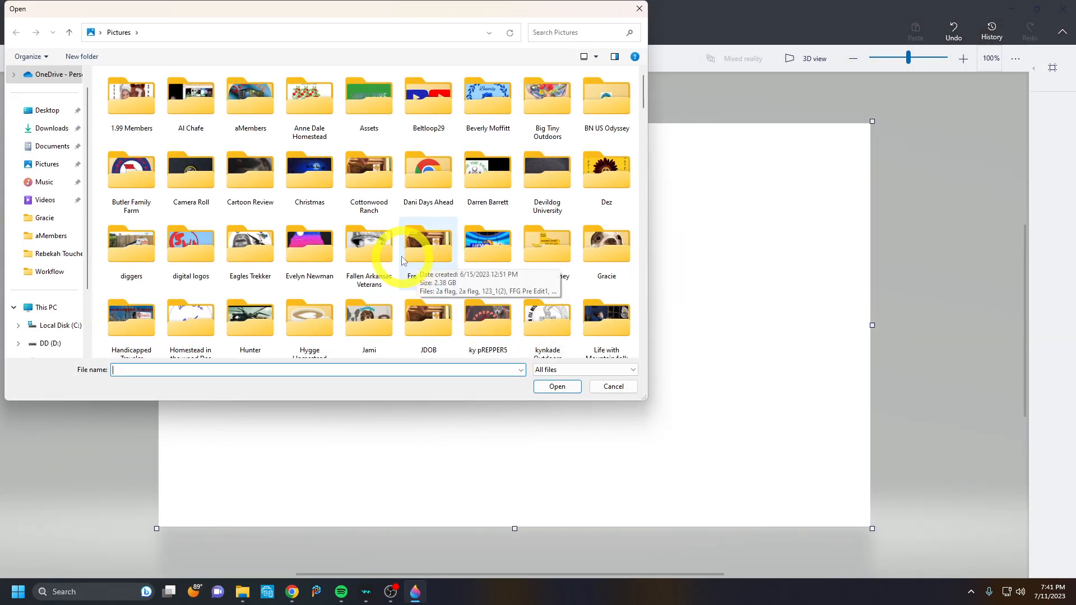
{"action": "double_click", "coordinate": [562, 189]}
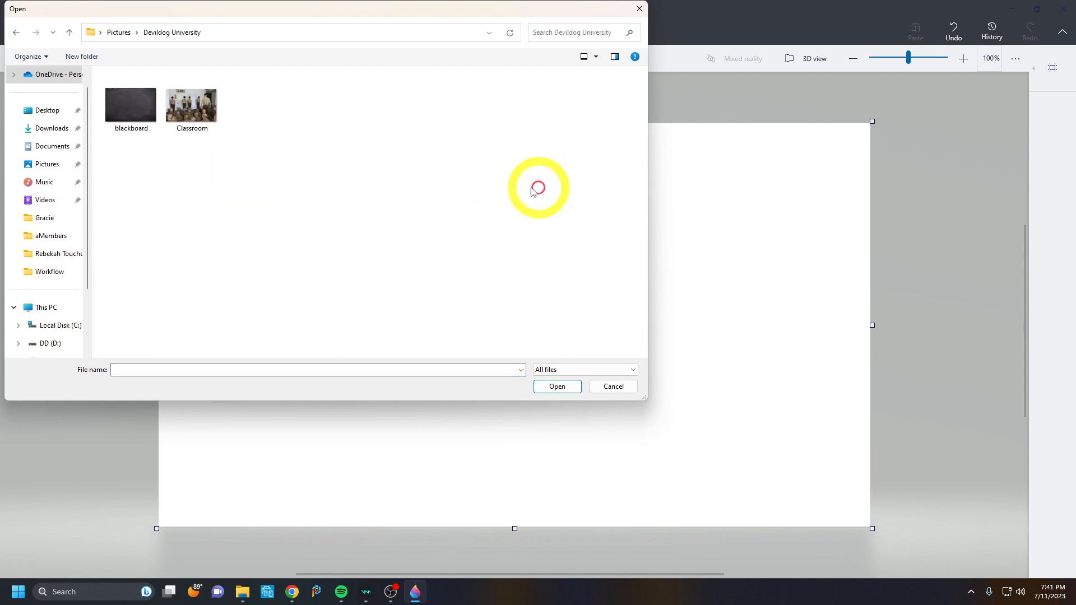
{"action": "double_click", "coordinate": [133, 120]}
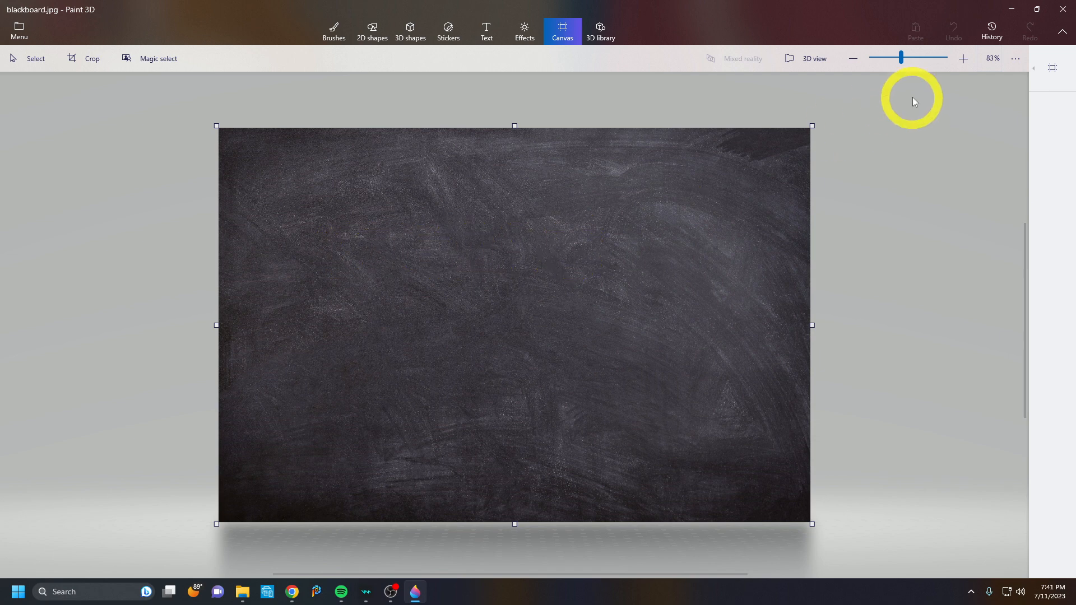
Step: Set the blackboard canvas height to 720 px, with the image resized along with the canvas
{"action": "left_click", "coordinate": [1051, 68]}
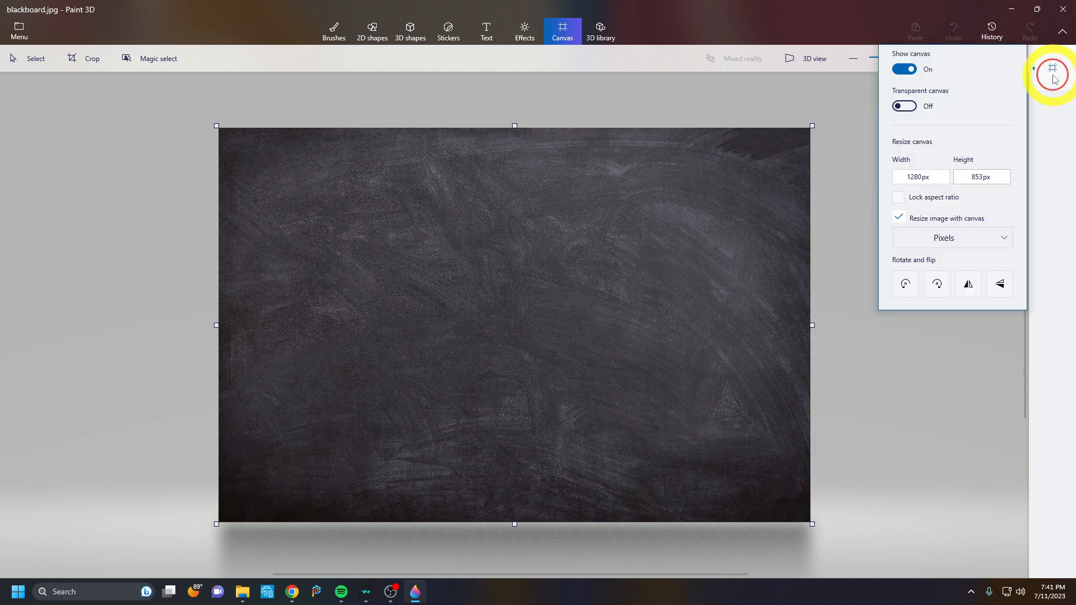
{"action": "left_click", "coordinate": [973, 177]}
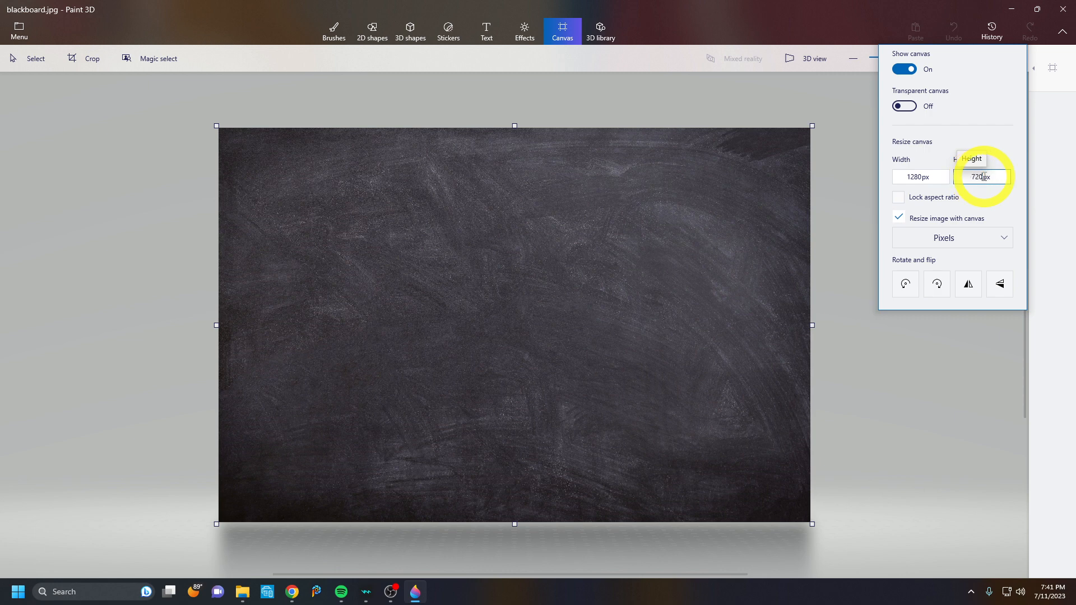
{"action": "left_click", "coordinate": [855, 170]}
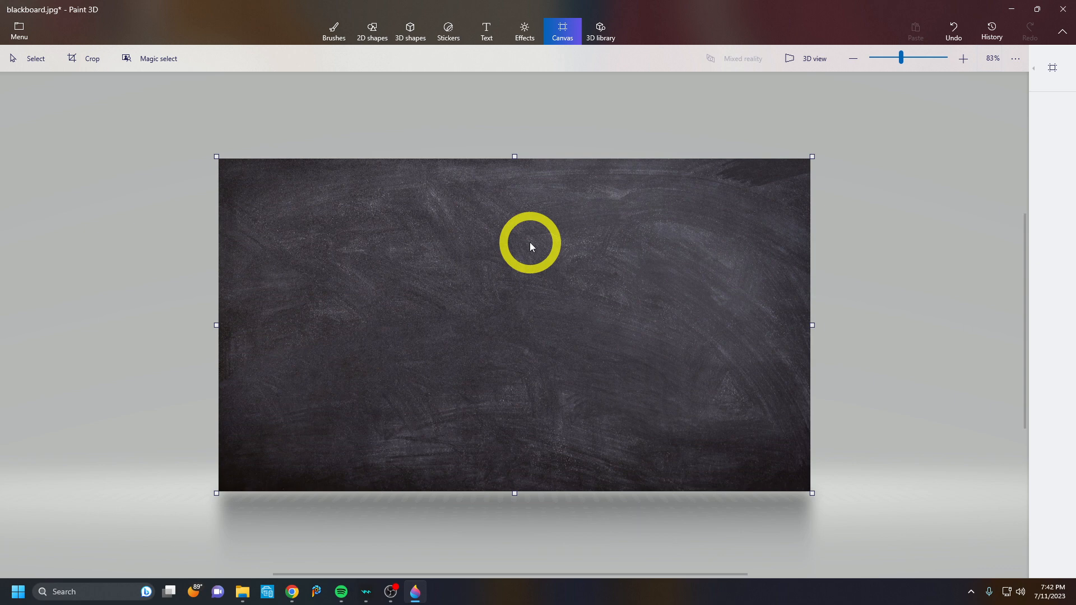
Step: Switch to a new Chrome window, open the 1001 Fonts site and search it for "chalk" fonts
{"action": "key", "text": "alt+Tab"}
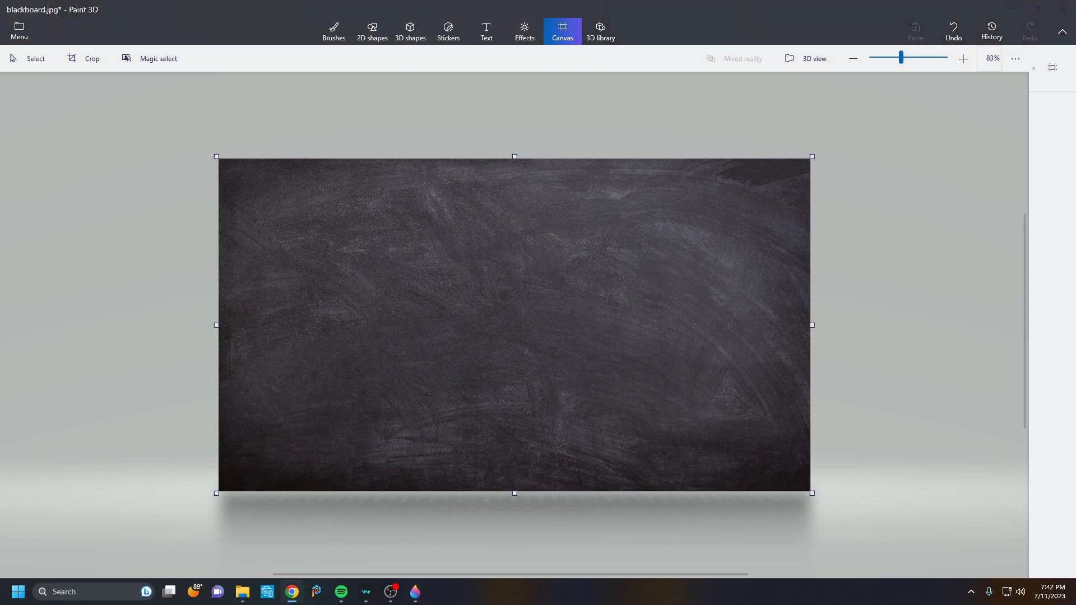
{"action": "left_click_drag", "start_coordinate": [0, 190], "coordinate": [420, 149]}
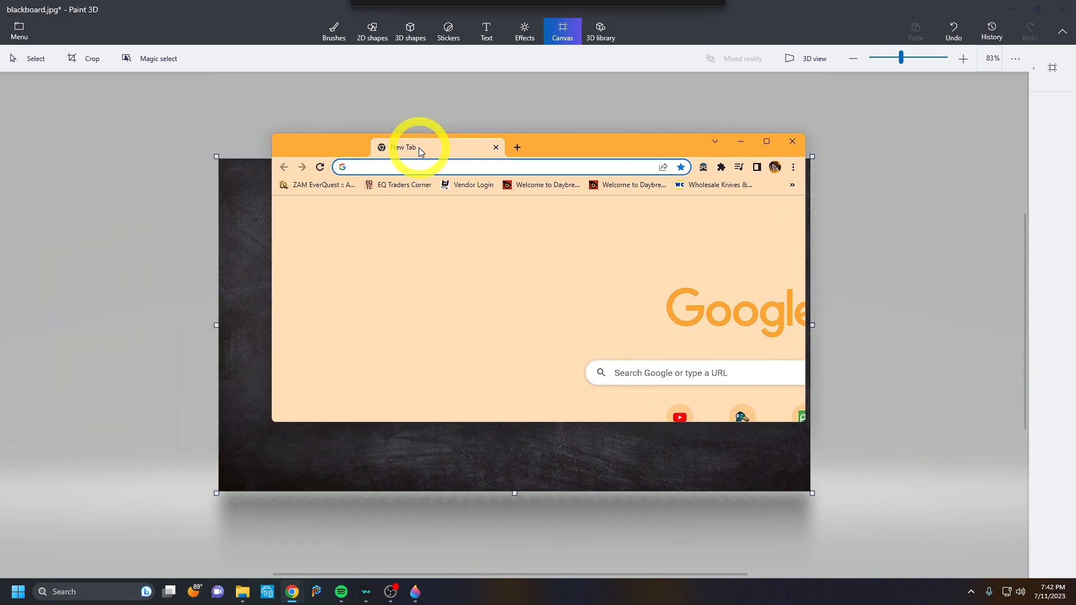
{"action": "left_click", "coordinate": [766, 143]}
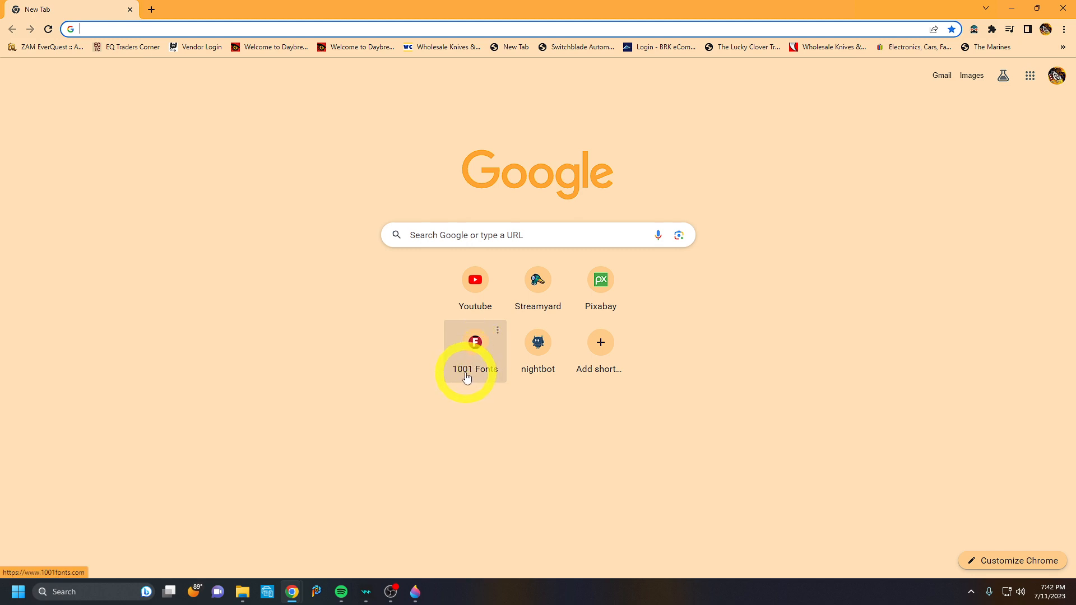
{"action": "left_click", "coordinate": [478, 351]}
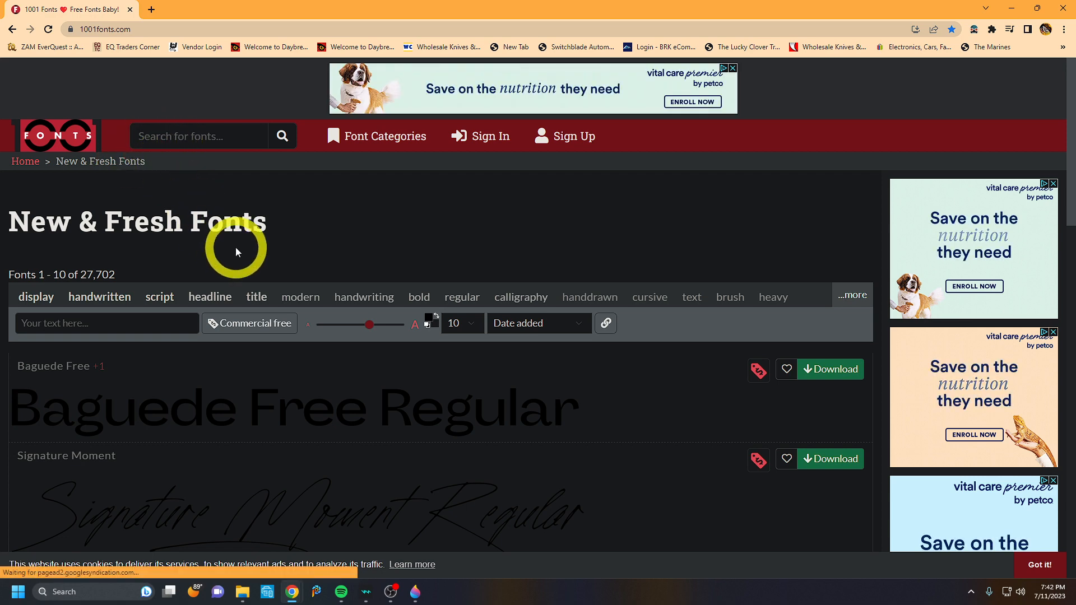
{"action": "type", "text": "chalk"}
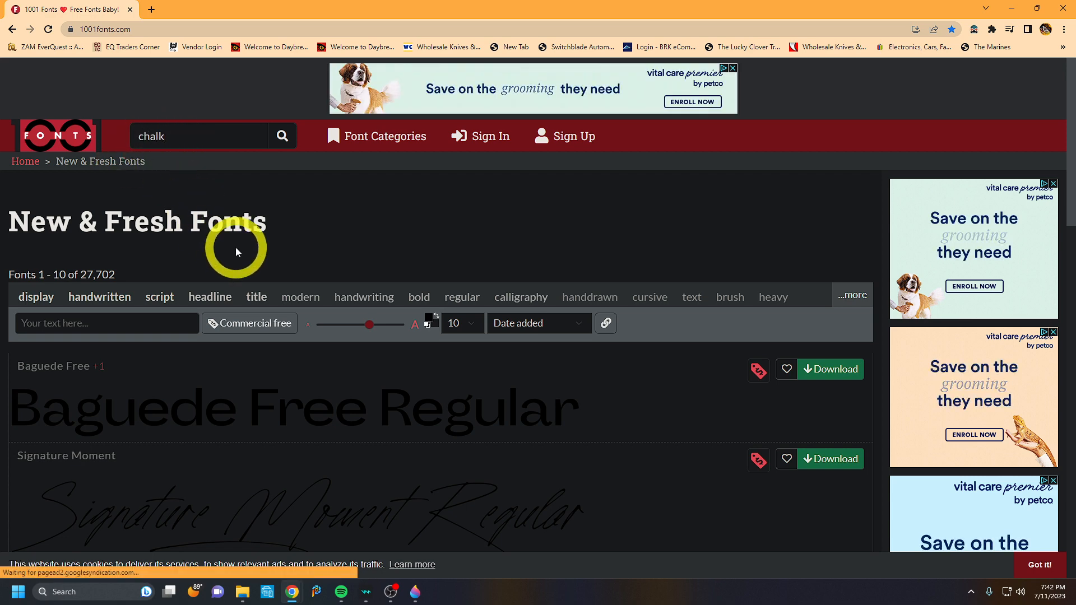
{"action": "left_click", "coordinate": [282, 137]}
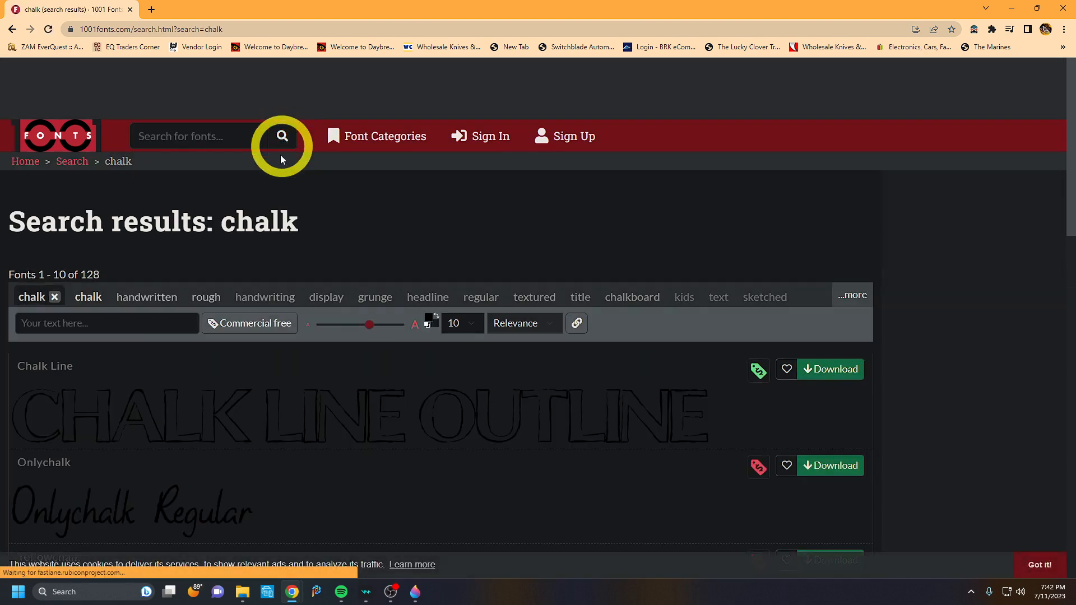
Step: Download the vtks chalk 79 font from the search results and minimize Chrome
{"action": "scroll", "coordinate": [312, 250], "scroll_direction": "down", "scroll_amount": 2}
{"action": "scroll", "coordinate": [307, 288], "scroll_direction": "down", "scroll_amount": 4}
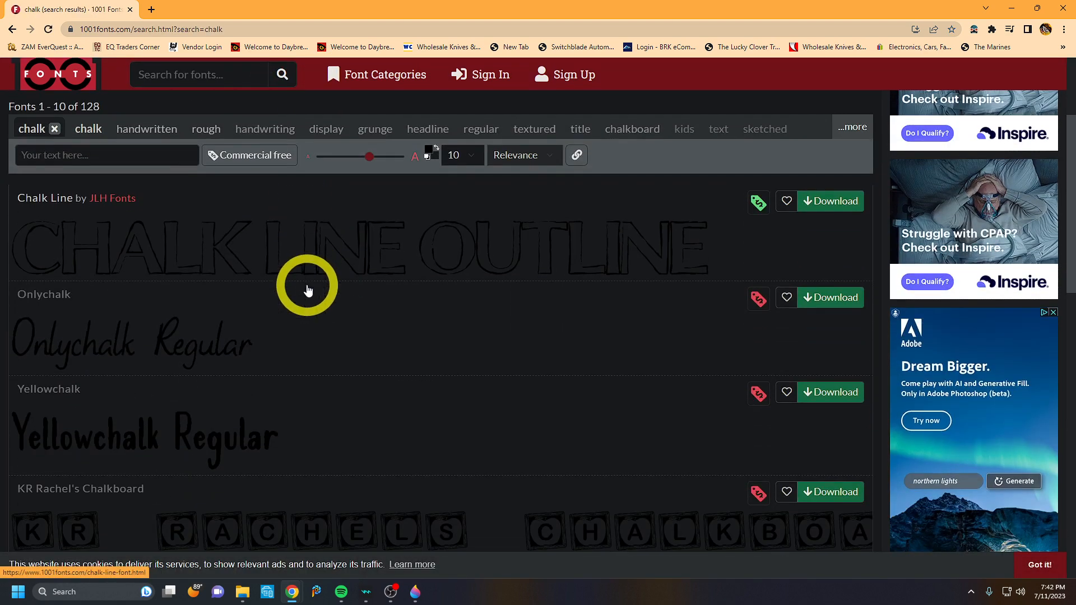
{"action": "scroll", "coordinate": [306, 297], "scroll_direction": "down", "scroll_amount": 2}
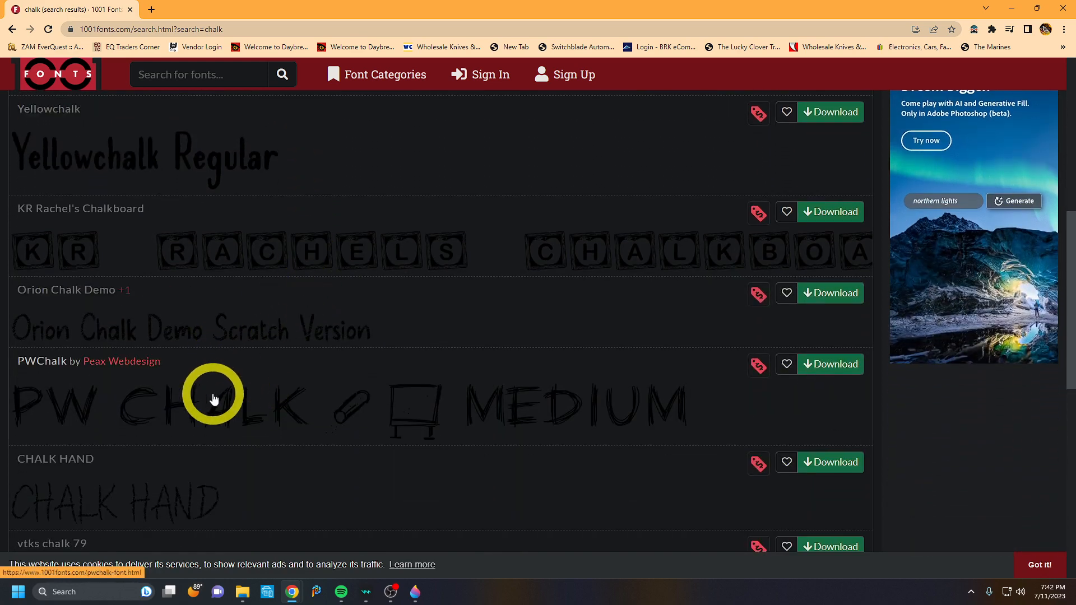
{"action": "scroll", "coordinate": [218, 398], "scroll_direction": "down", "scroll_amount": 2}
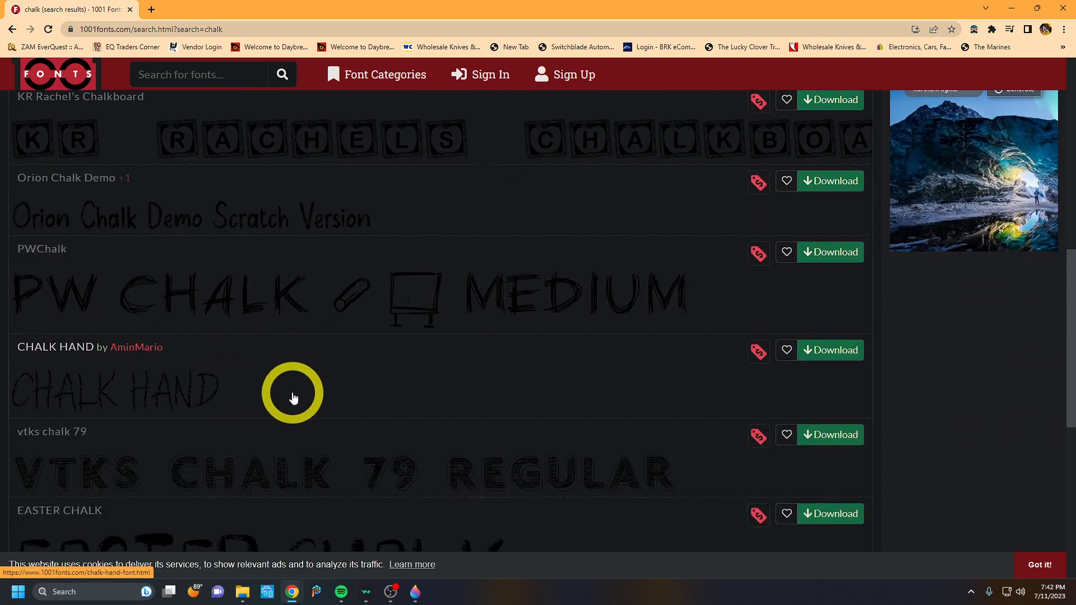
{"action": "scroll", "coordinate": [293, 398], "scroll_direction": "down", "scroll_amount": 1}
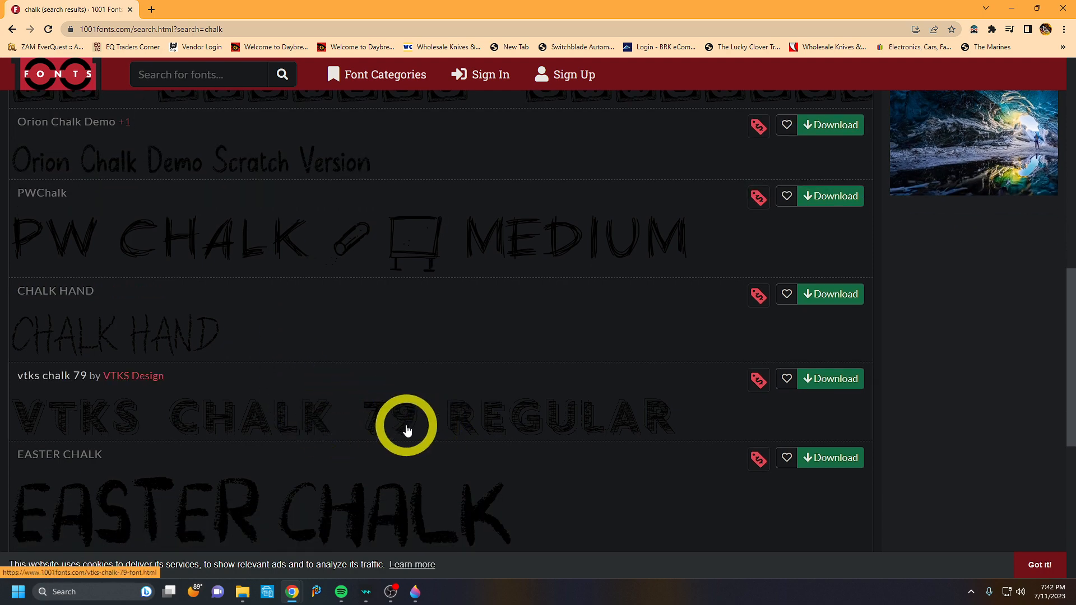
{"action": "scroll", "coordinate": [407, 430], "scroll_direction": "down", "scroll_amount": 1}
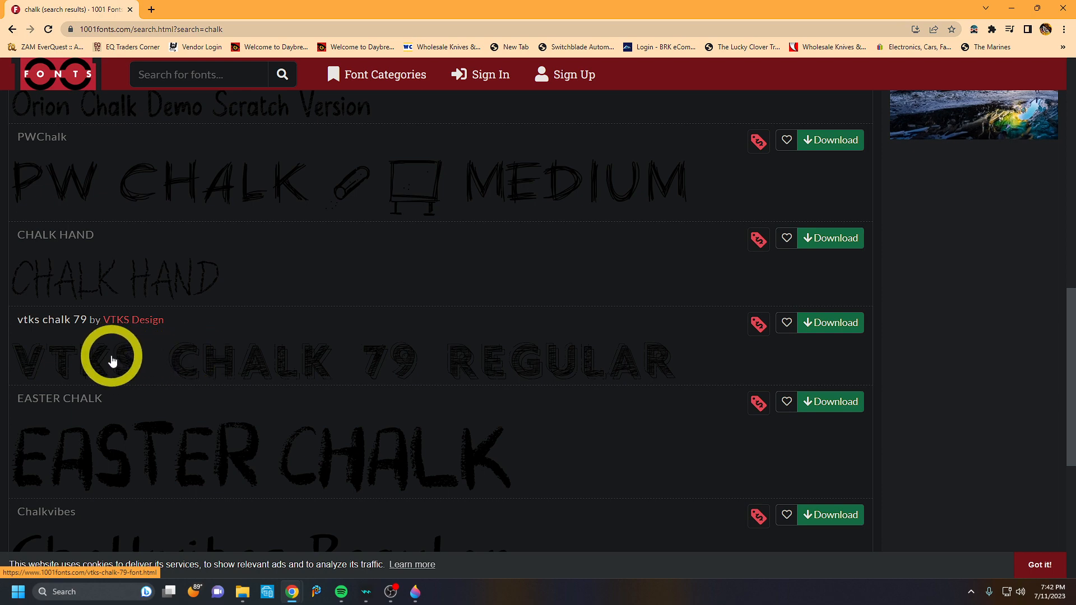
{"action": "scroll", "coordinate": [113, 362], "scroll_direction": "down", "scroll_amount": 1}
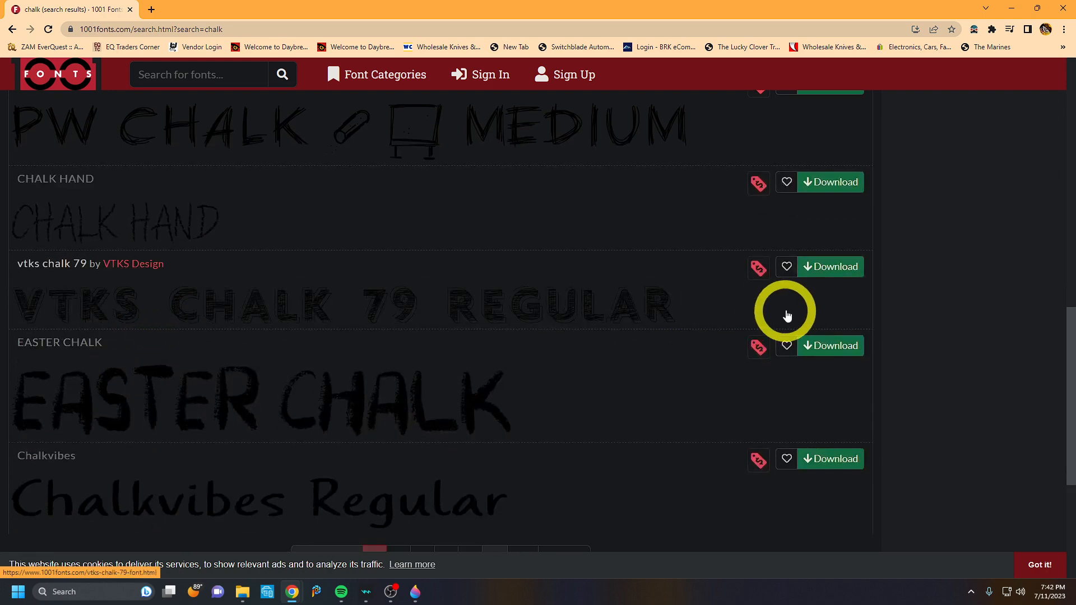
{"action": "left_click", "coordinate": [837, 275]}
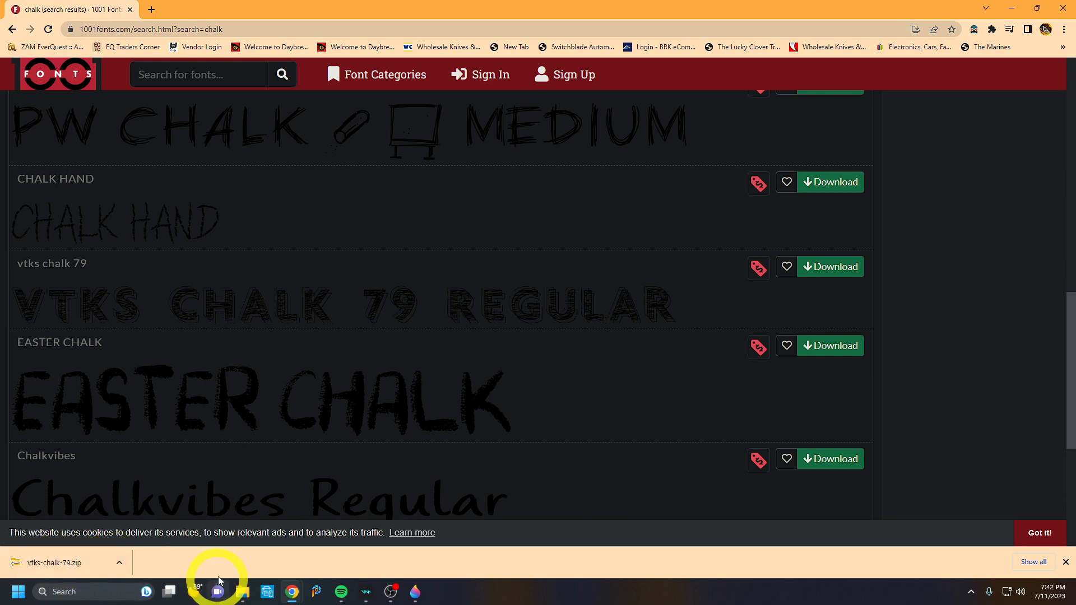
{"action": "left_click", "coordinate": [1011, 8]}
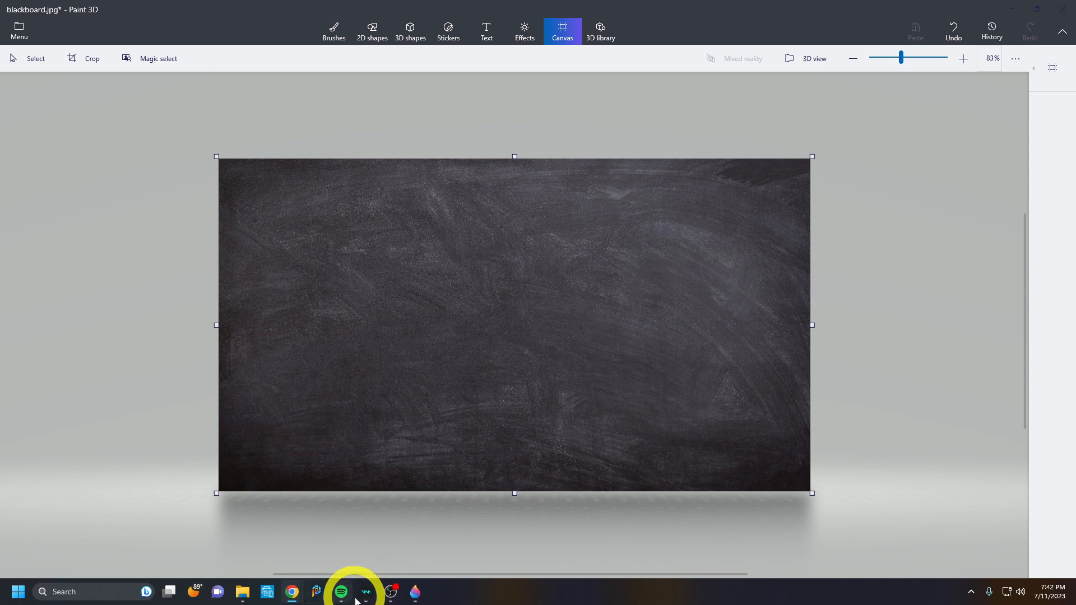
Step: In File Explorer, move the vtks-chalk-79 archive from Downloads into the fonts folder inside Documents
{"action": "mouse_move", "coordinate": [351, 599]}
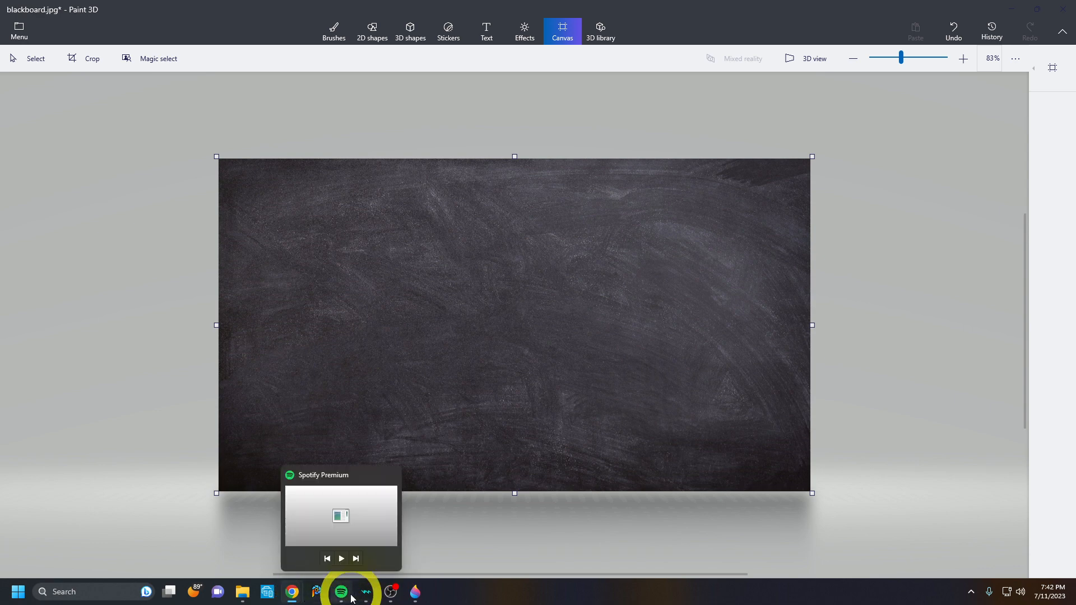
{"action": "mouse_move", "coordinate": [294, 599]}
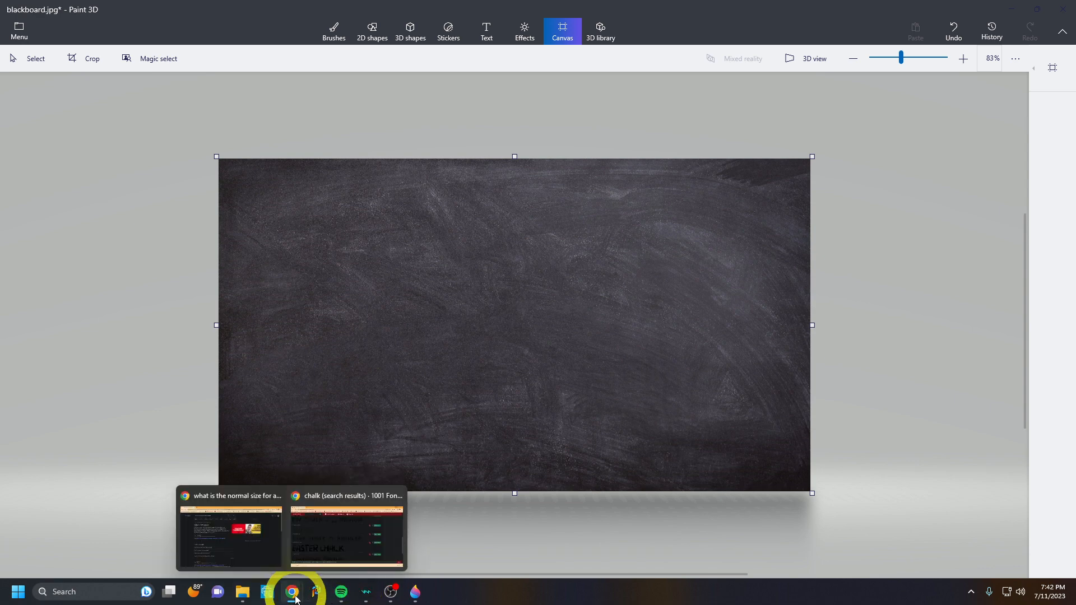
{"action": "left_click", "coordinate": [242, 592]}
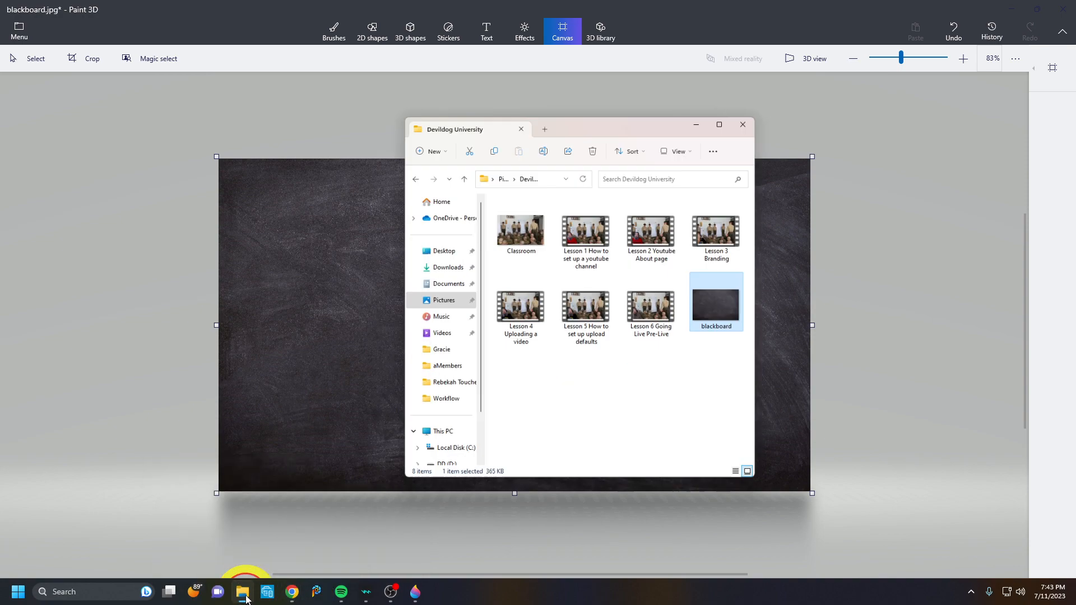
{"action": "left_click", "coordinate": [468, 238]}
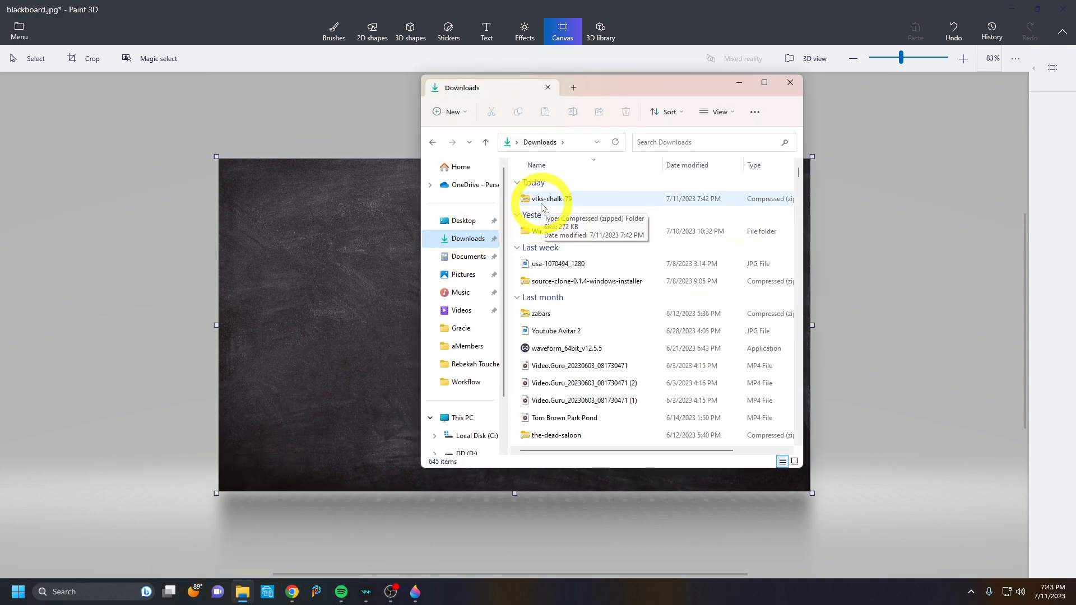
{"action": "right_click", "coordinate": [541, 207]}
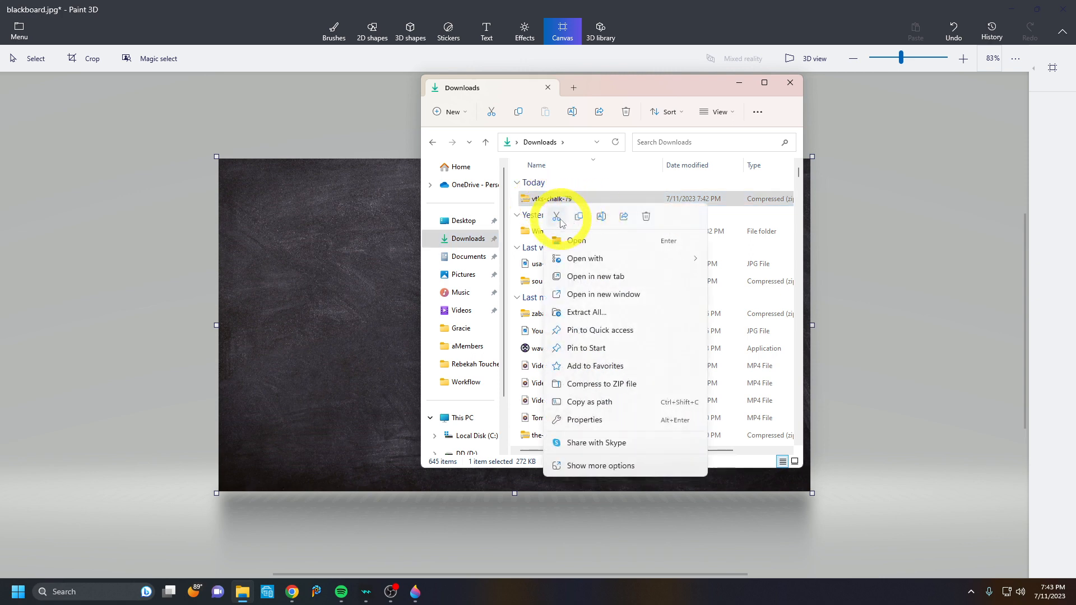
{"action": "left_click", "coordinate": [554, 218]}
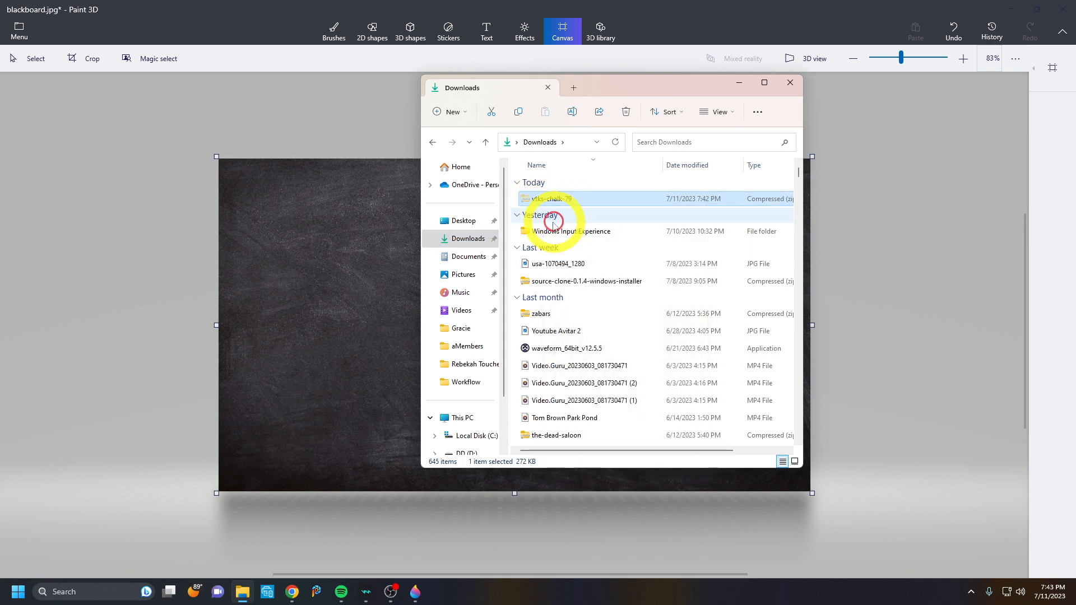
{"action": "left_click", "coordinate": [480, 261]}
{"action": "left_click", "coordinate": [542, 325]}
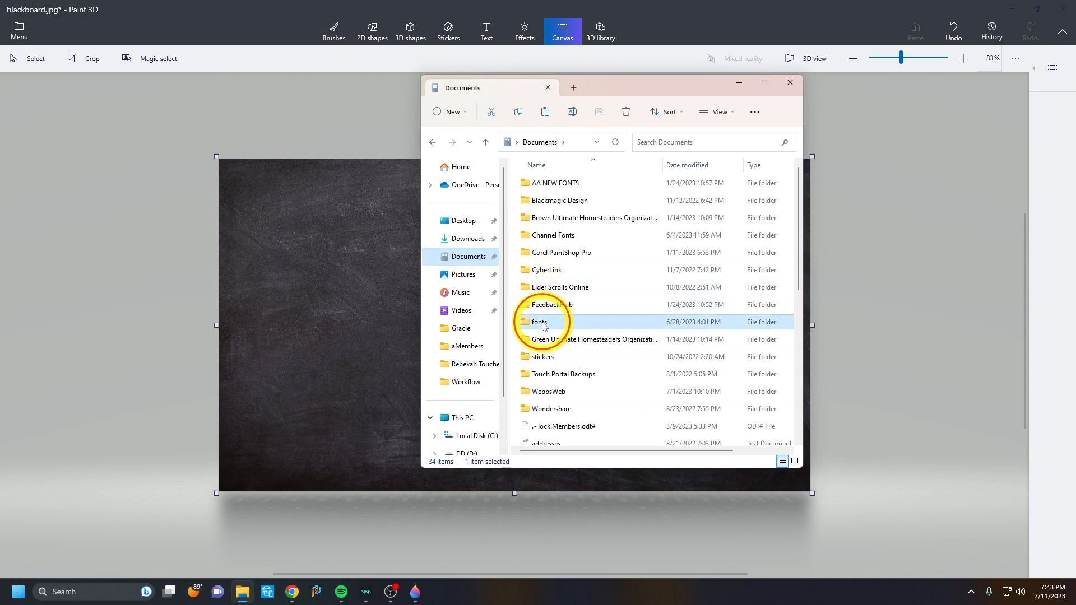
{"action": "left_click", "coordinate": [543, 325]}
{"action": "double_click", "coordinate": [542, 325]}
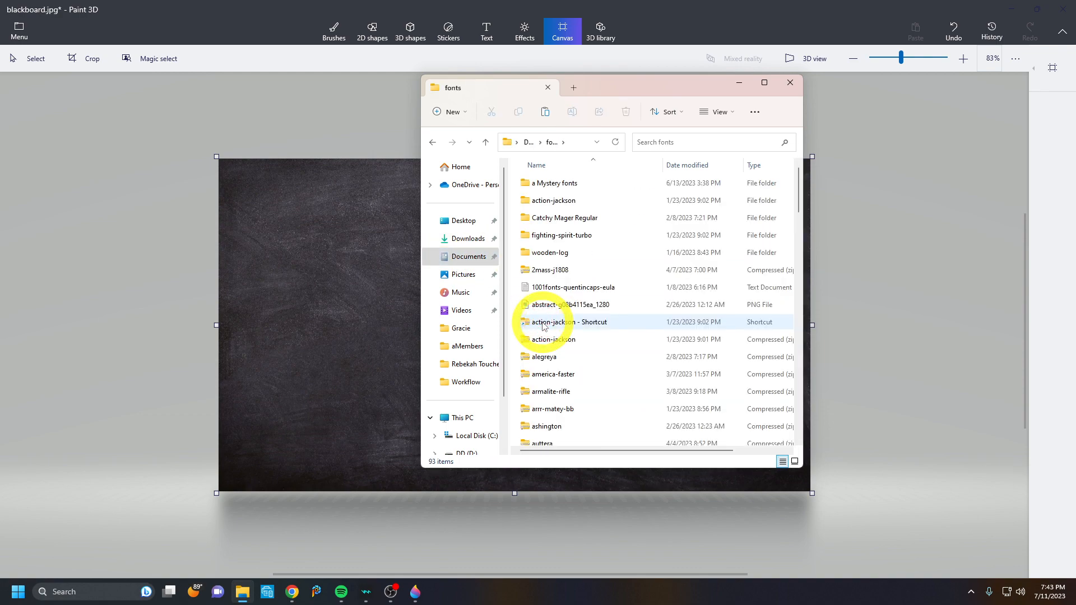
{"action": "scroll", "coordinate": [608, 336], "scroll_direction": "down", "scroll_amount": 20}
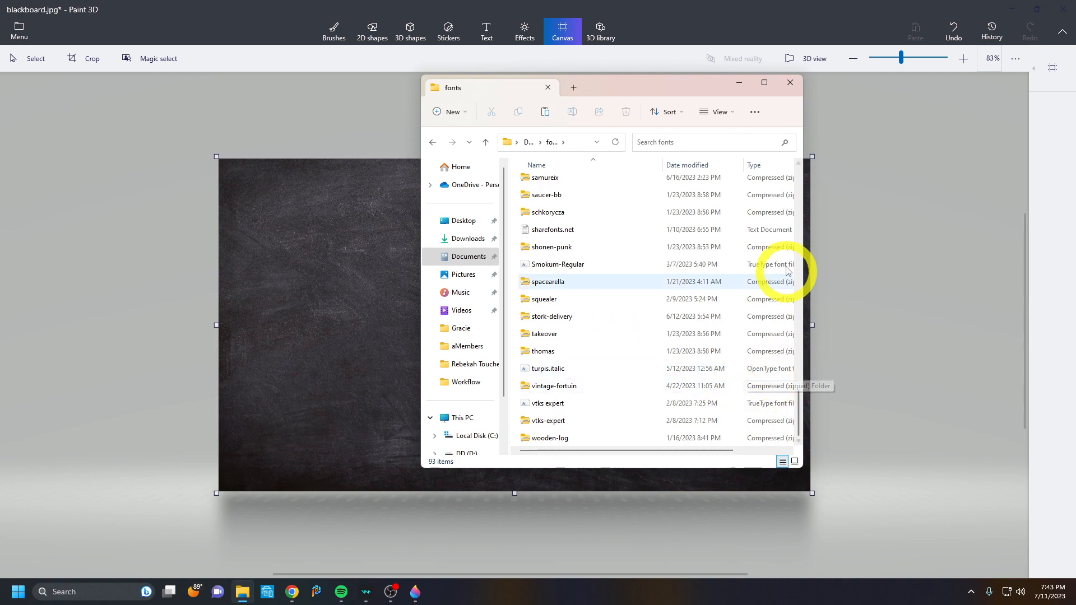
{"action": "left_click", "coordinate": [764, 85]}
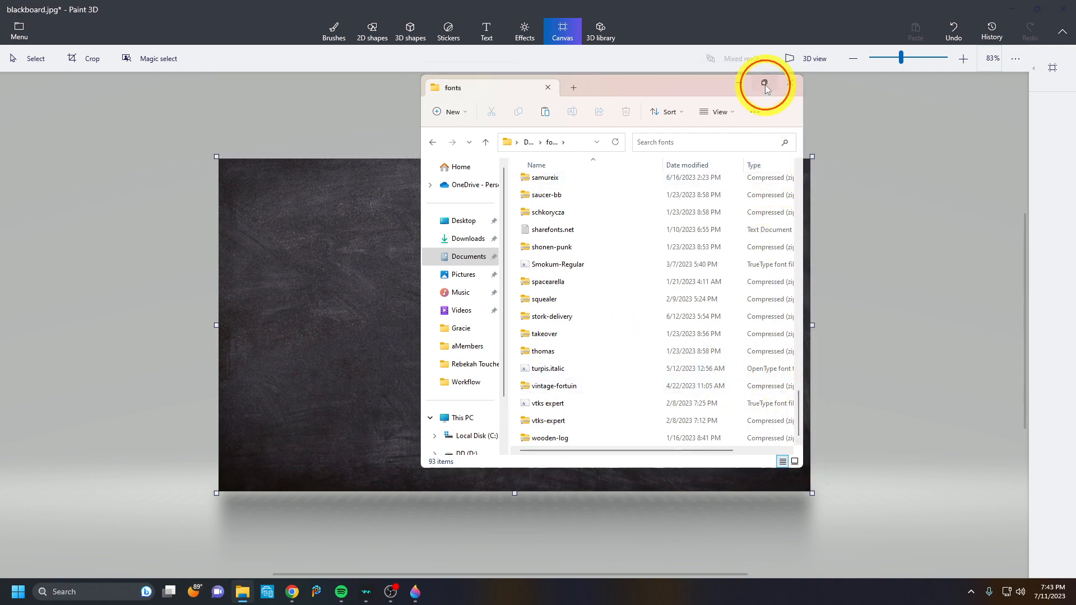
{"action": "right_click", "coordinate": [609, 226]}
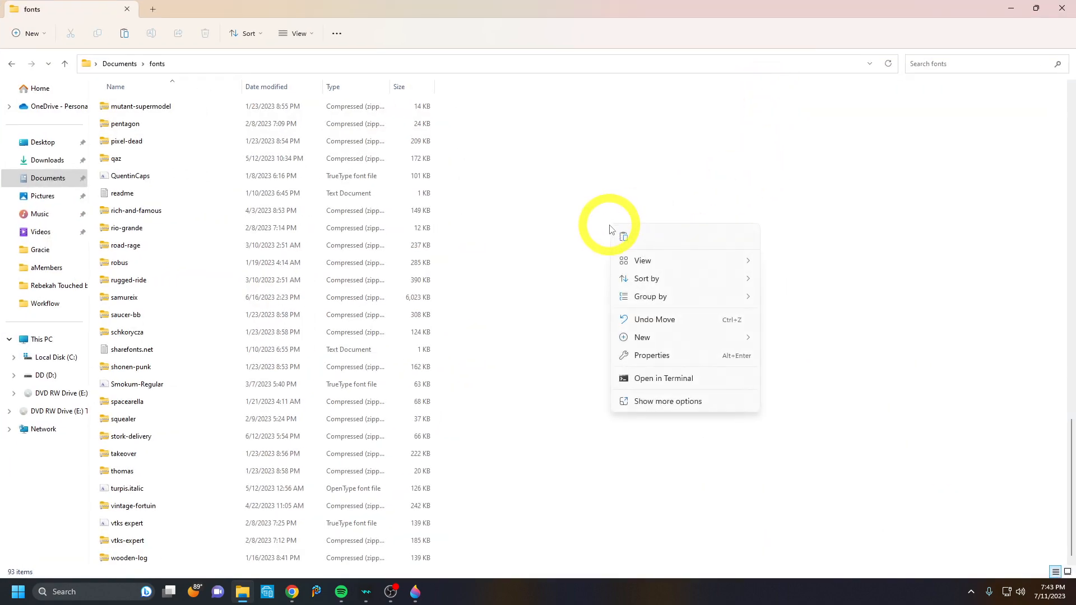
{"action": "left_click", "coordinate": [623, 236]}
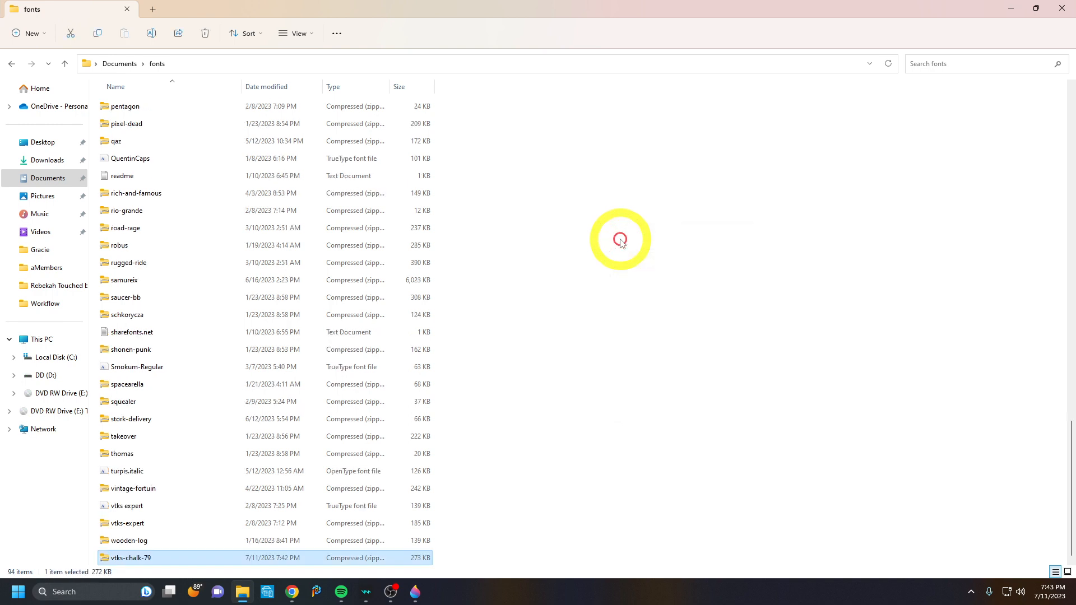
Step: Install the vtks chalk 79 TrueType font from inside the vtks-chalk-79 archive and close its preview window
{"action": "left_click", "coordinate": [109, 564]}
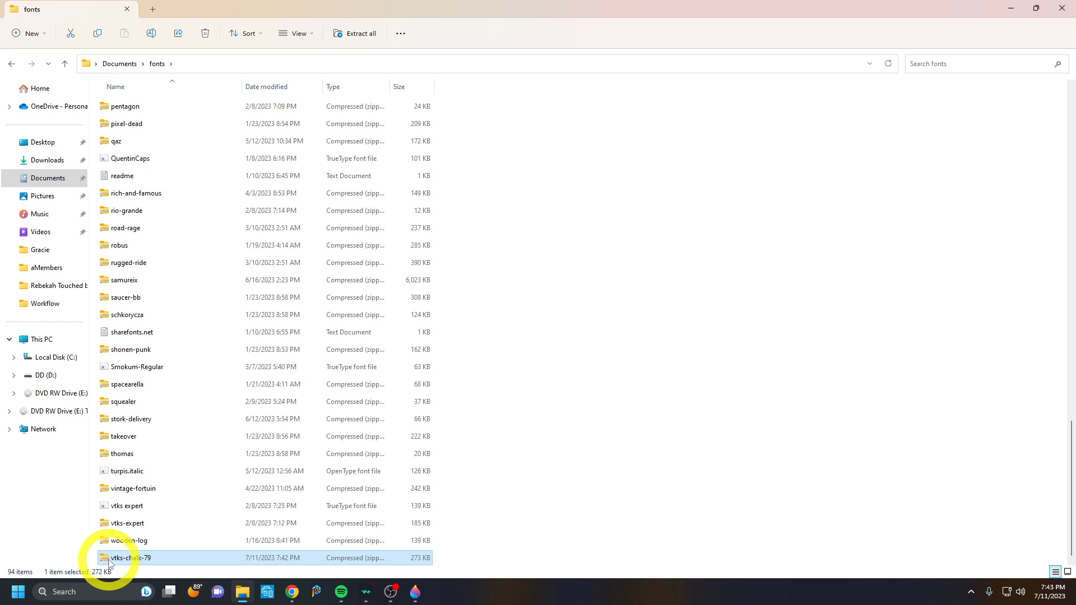
{"action": "right_click", "coordinate": [109, 563]}
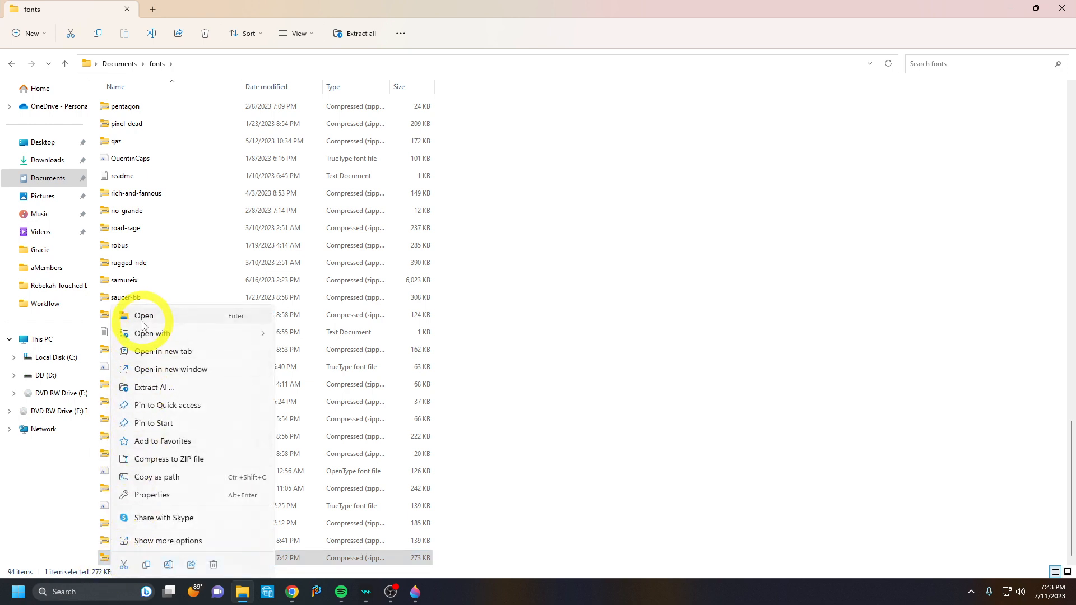
{"action": "left_click", "coordinate": [144, 317]}
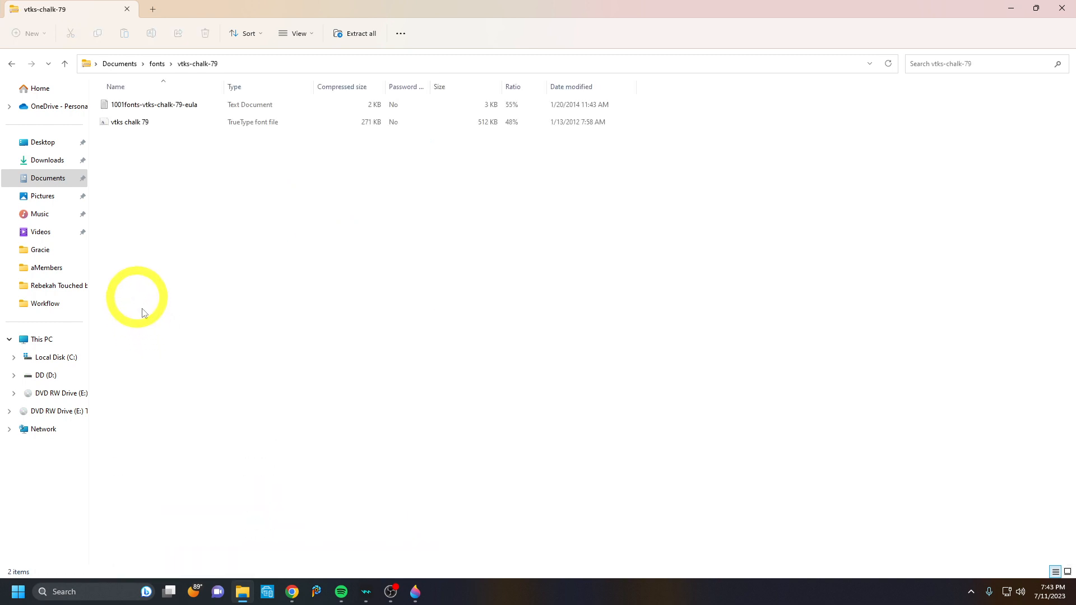
{"action": "left_click", "coordinate": [108, 127]}
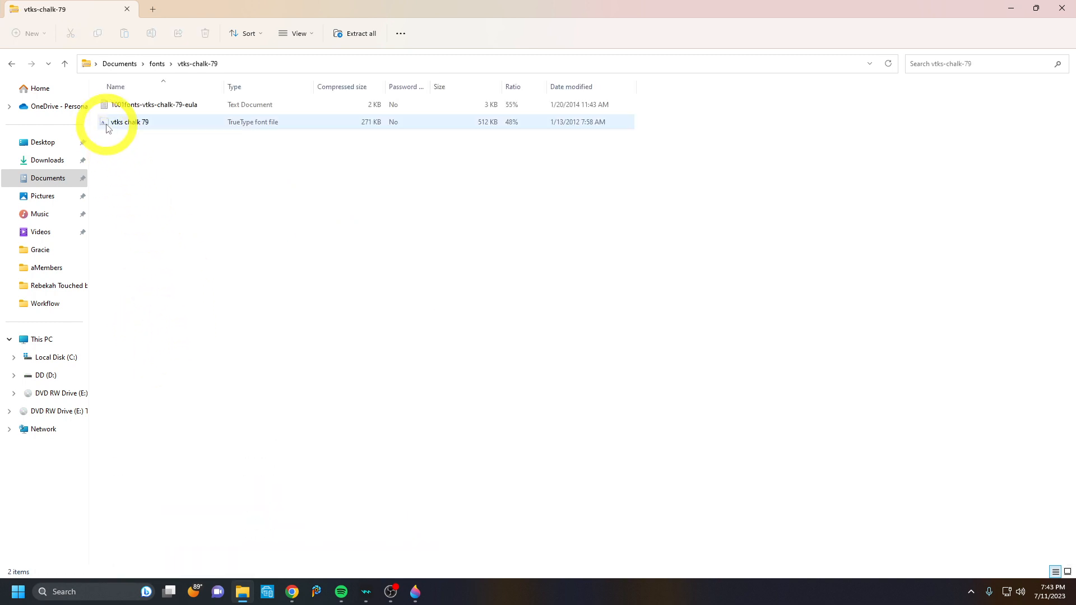
{"action": "left_click", "coordinate": [108, 128]}
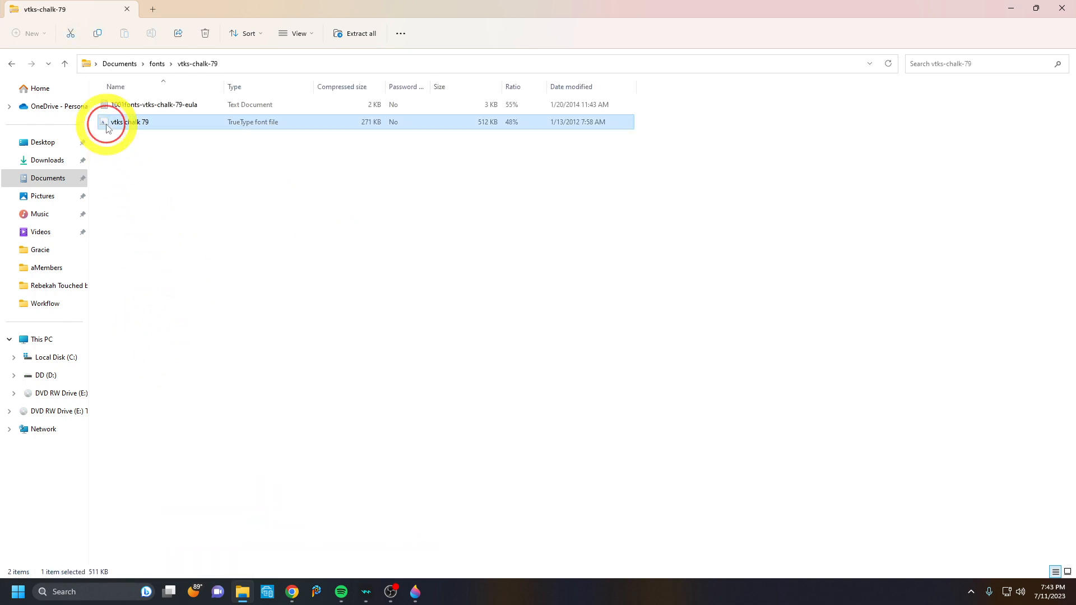
{"action": "right_click", "coordinate": [108, 128]}
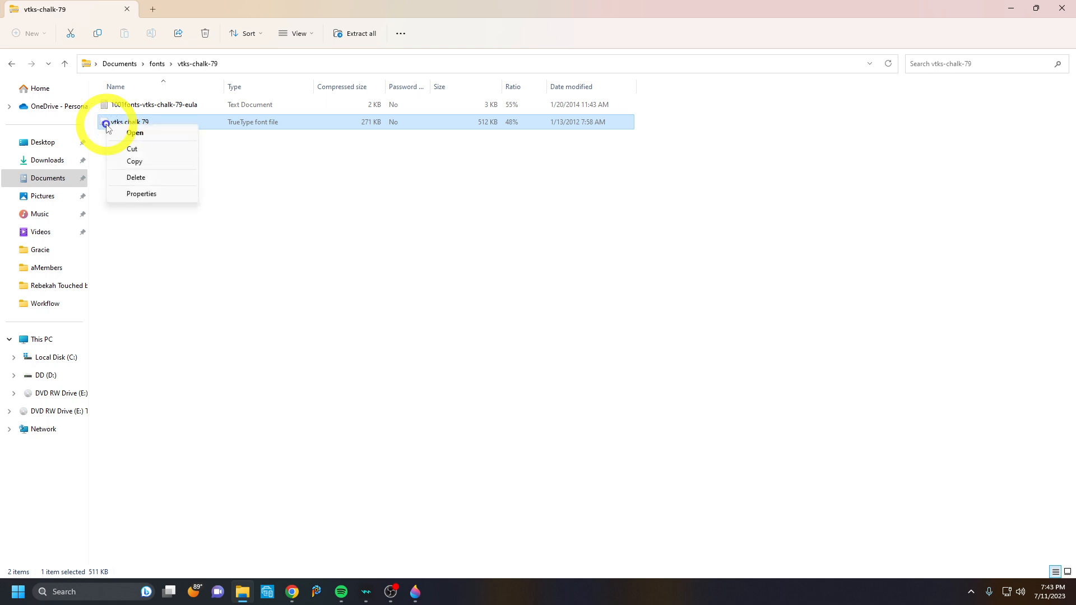
{"action": "left_click", "coordinate": [139, 136]}
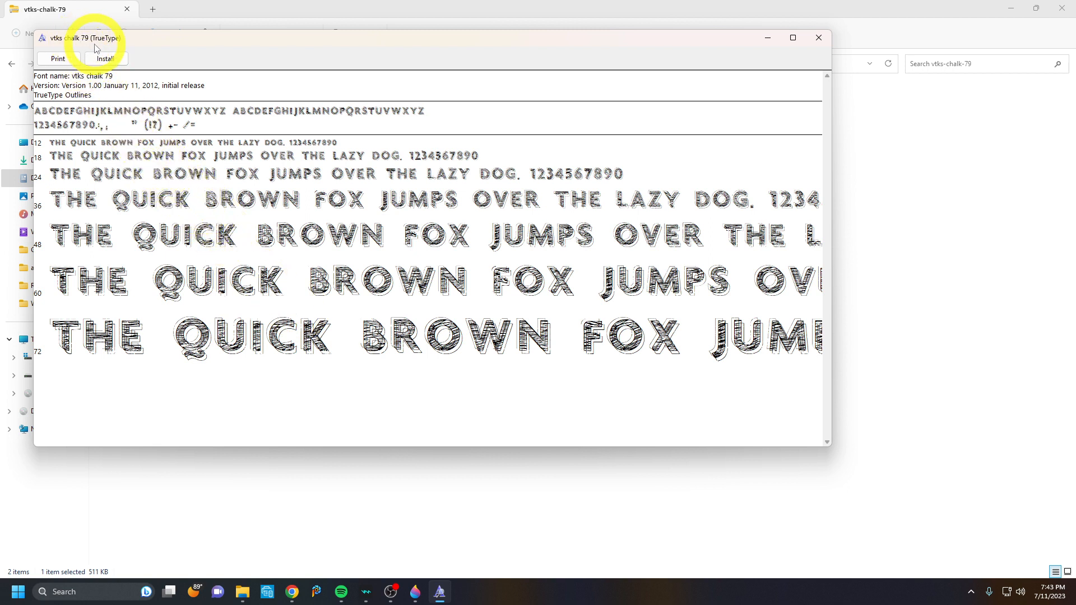
{"action": "left_click", "coordinate": [106, 60]}
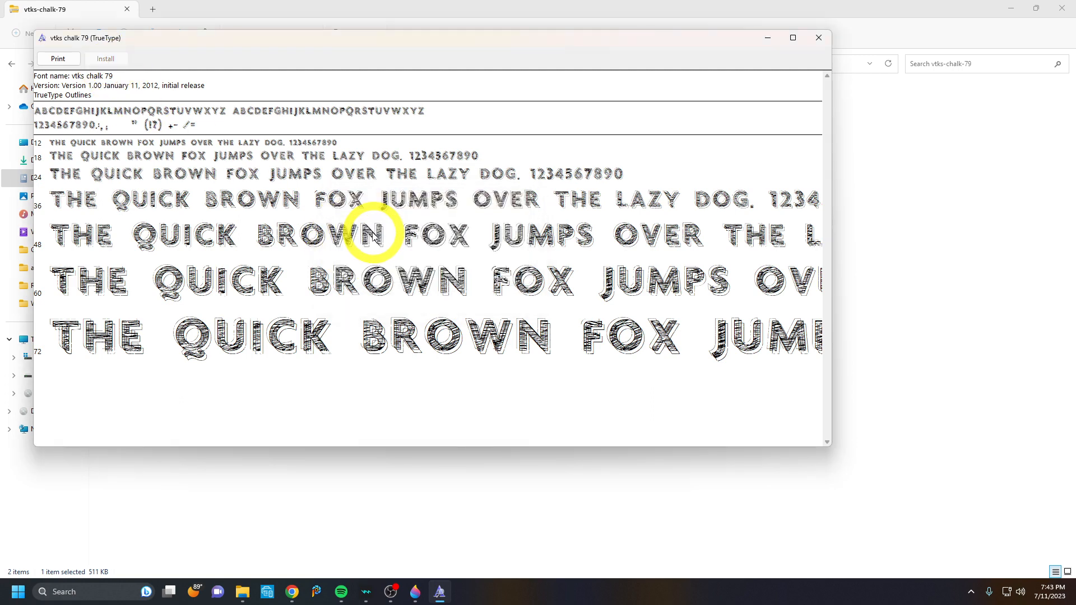
{"action": "left_click", "coordinate": [818, 38]}
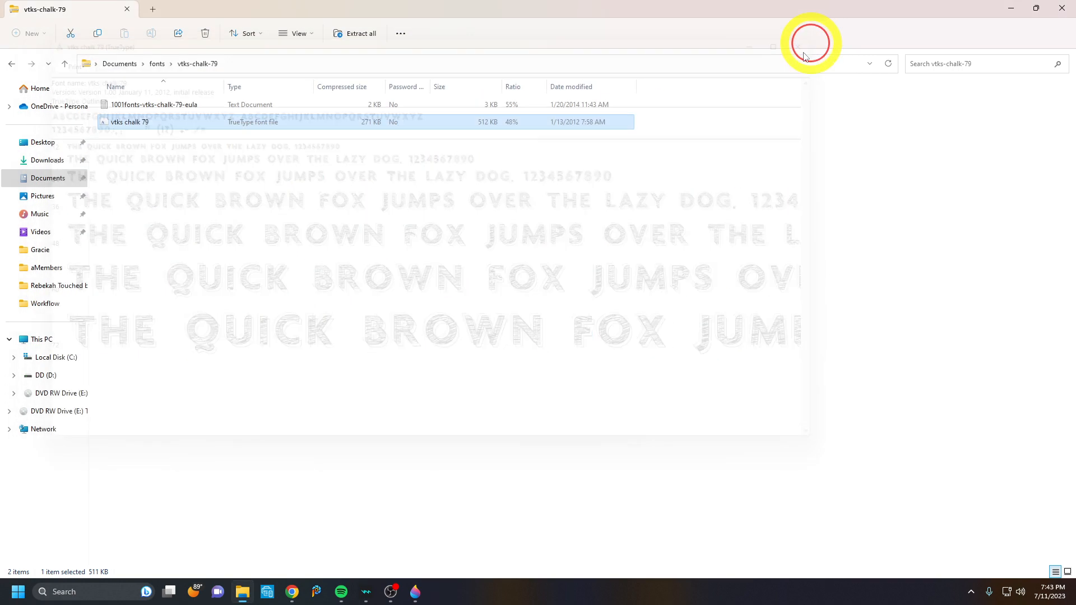
Step: Switch to Paint 3D, activate the Text tool and look through its font list for the vtks chalk font
{"action": "left_click", "coordinate": [1010, 9]}
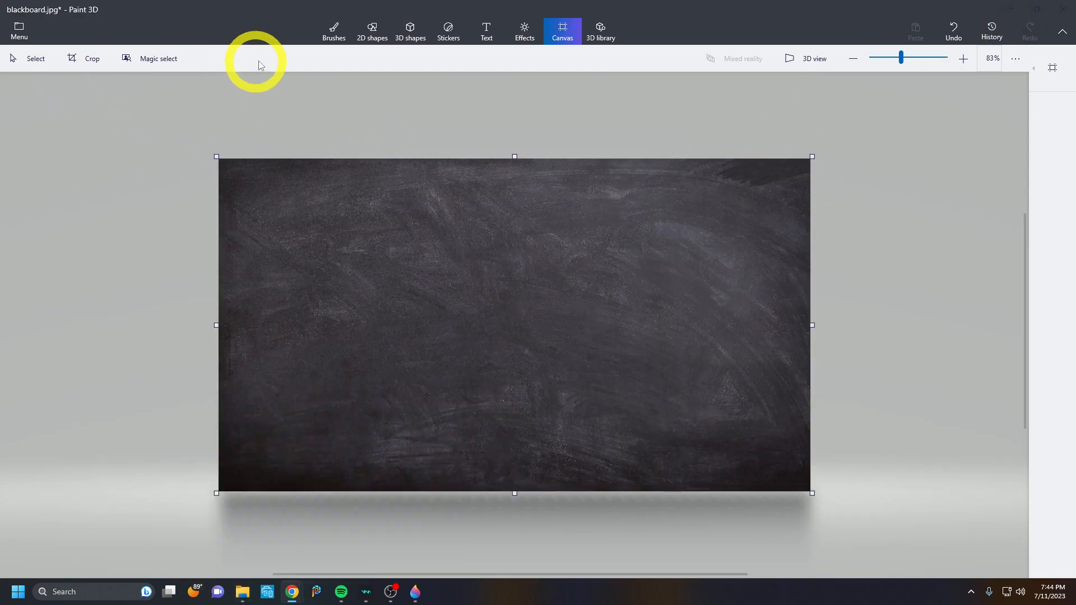
{"action": "left_click", "coordinate": [492, 35]}
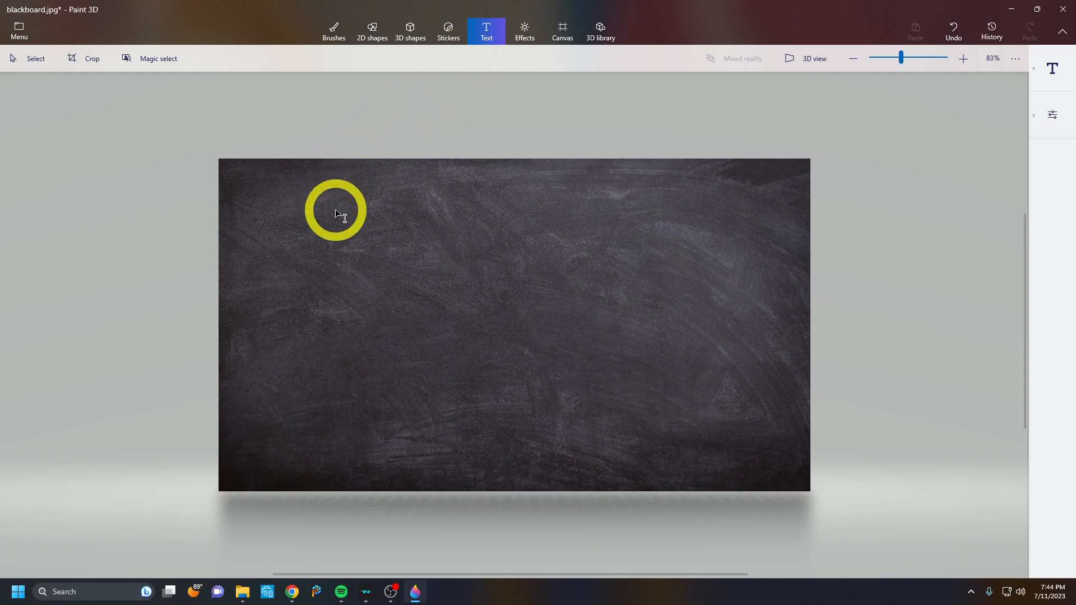
{"action": "left_click", "coordinate": [1043, 115]}
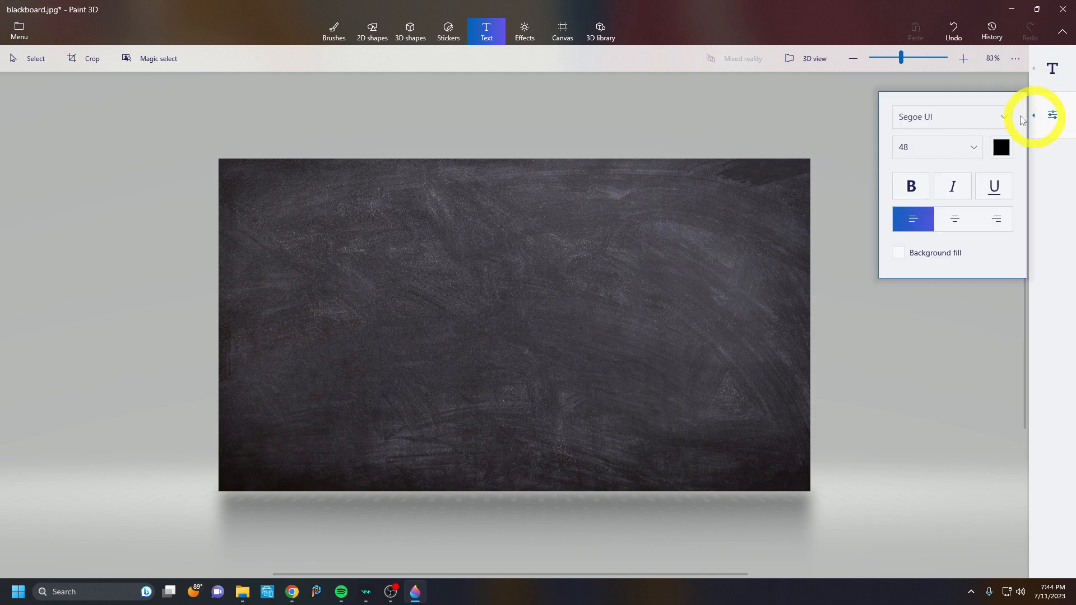
{"action": "left_click", "coordinate": [1000, 117]}
{"action": "scroll", "coordinate": [987, 132], "scroll_direction": "down", "scroll_amount": 5}
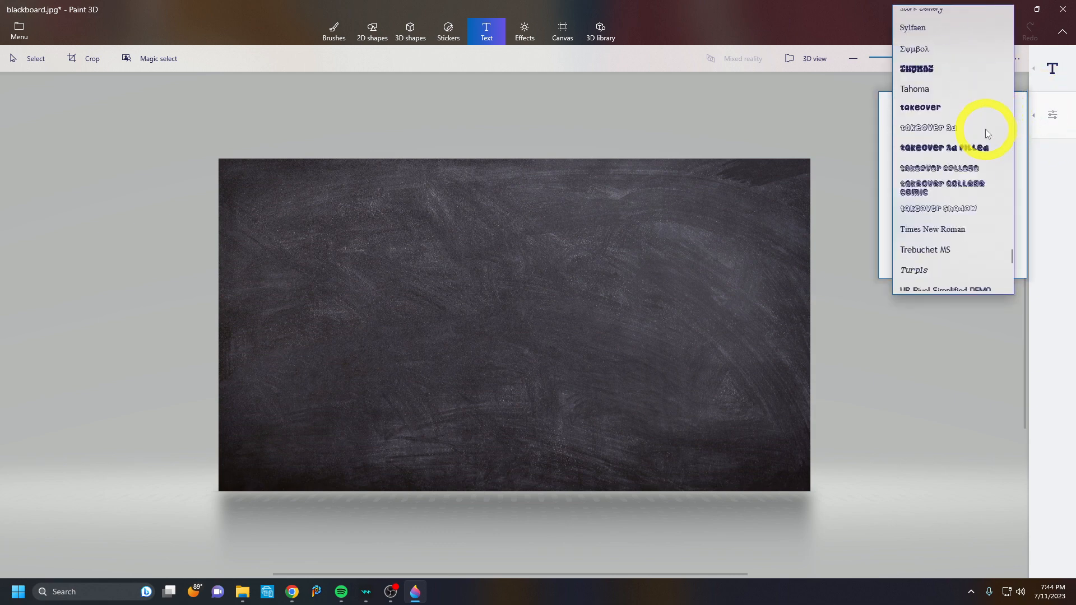
{"action": "scroll", "coordinate": [986, 130], "scroll_direction": "down", "scroll_amount": 5}
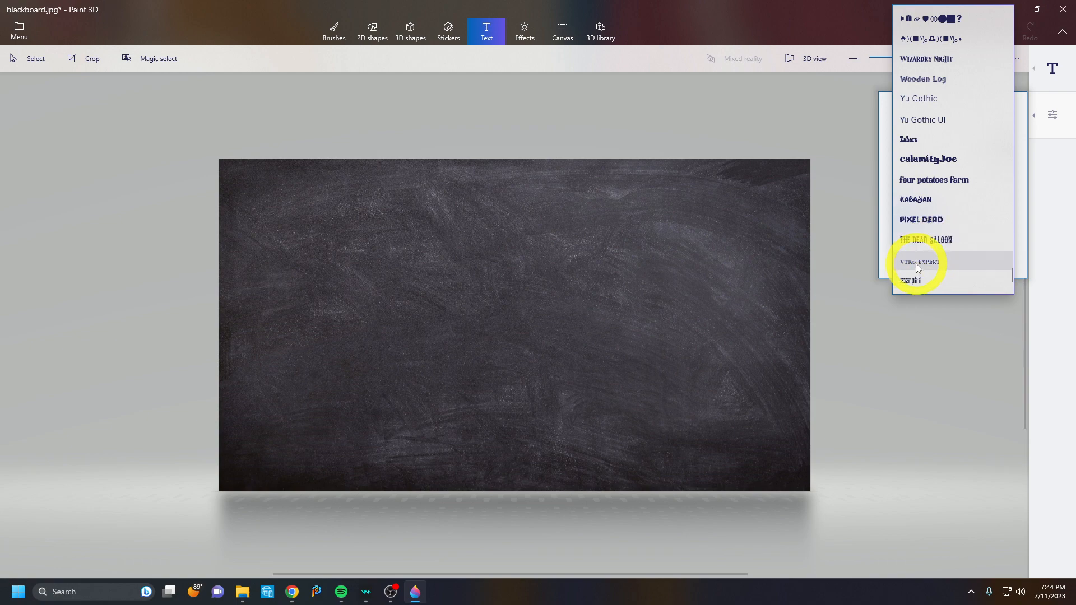
Step: Check the vtks font files in the Documents fonts folder in File Explorer, and return to Paint 3D
{"action": "left_click", "coordinate": [240, 593]}
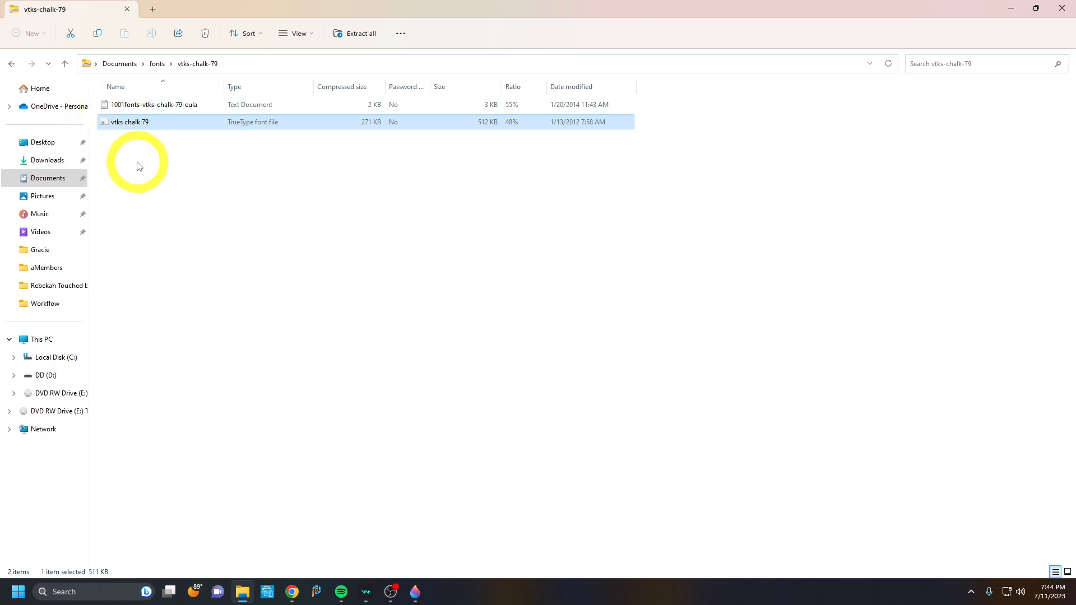
{"action": "key", "text": "alt+Left"}
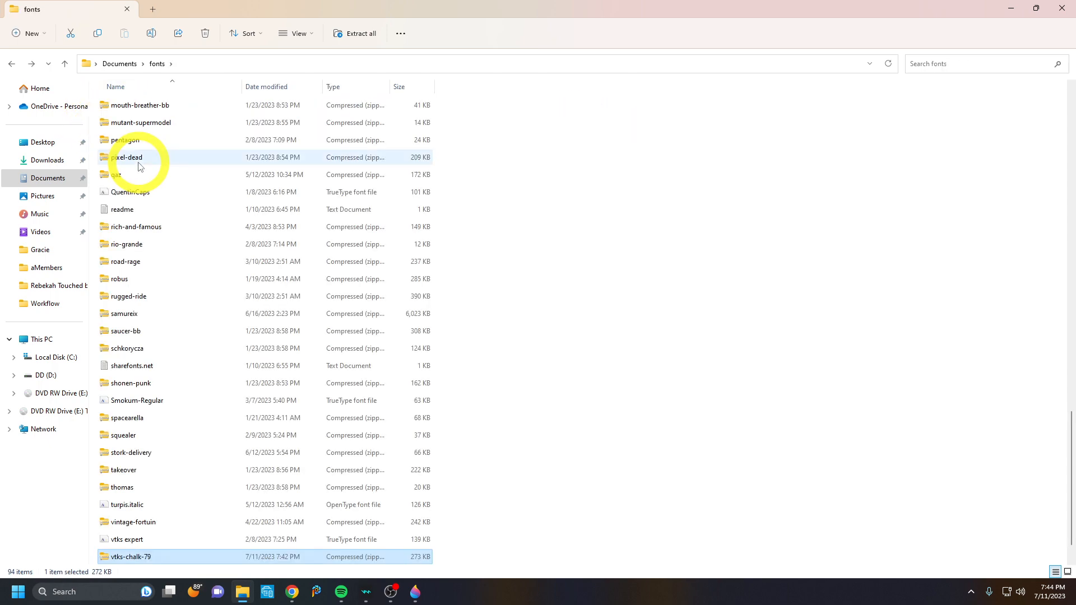
{"action": "left_click", "coordinate": [1010, 9]}
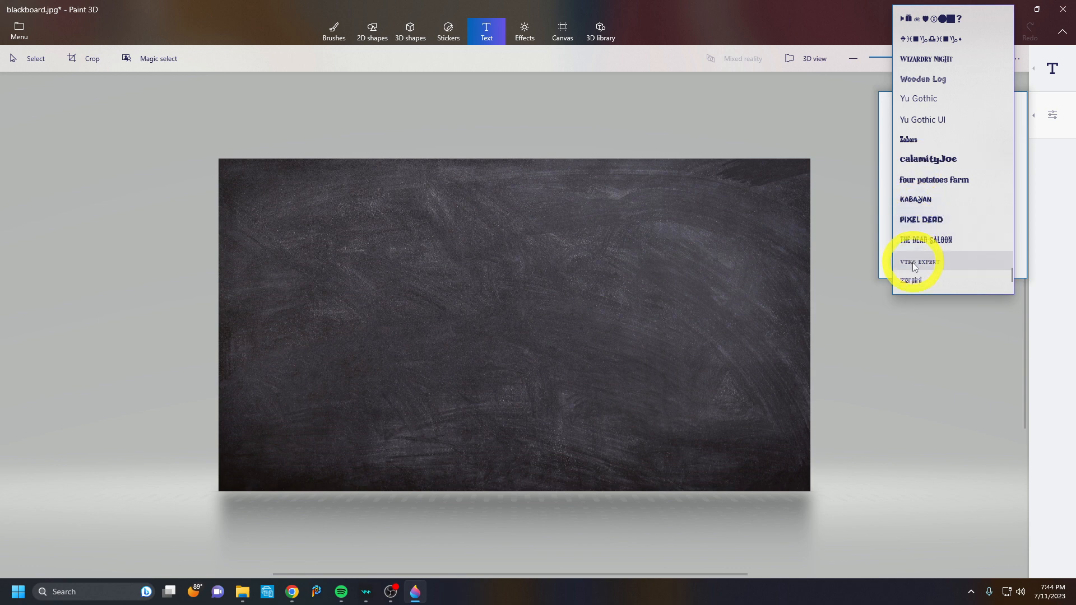
Step: Set the text to the vtks expert font in white and write "Devildo" on the upper part of the blackboard
{"action": "left_click", "coordinate": [928, 262]}
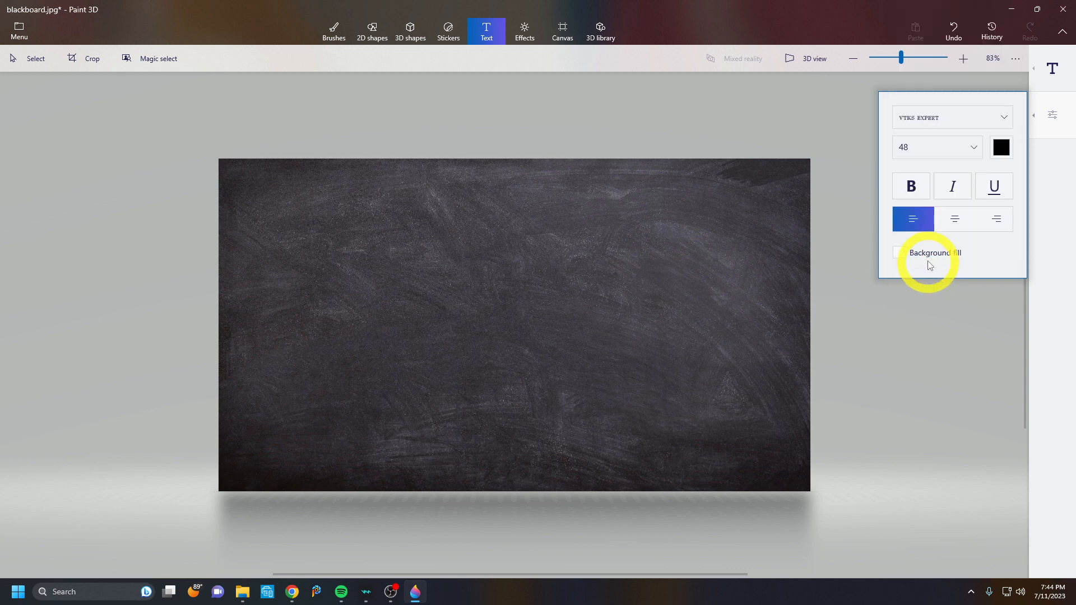
{"action": "left_click", "coordinate": [1005, 153]}
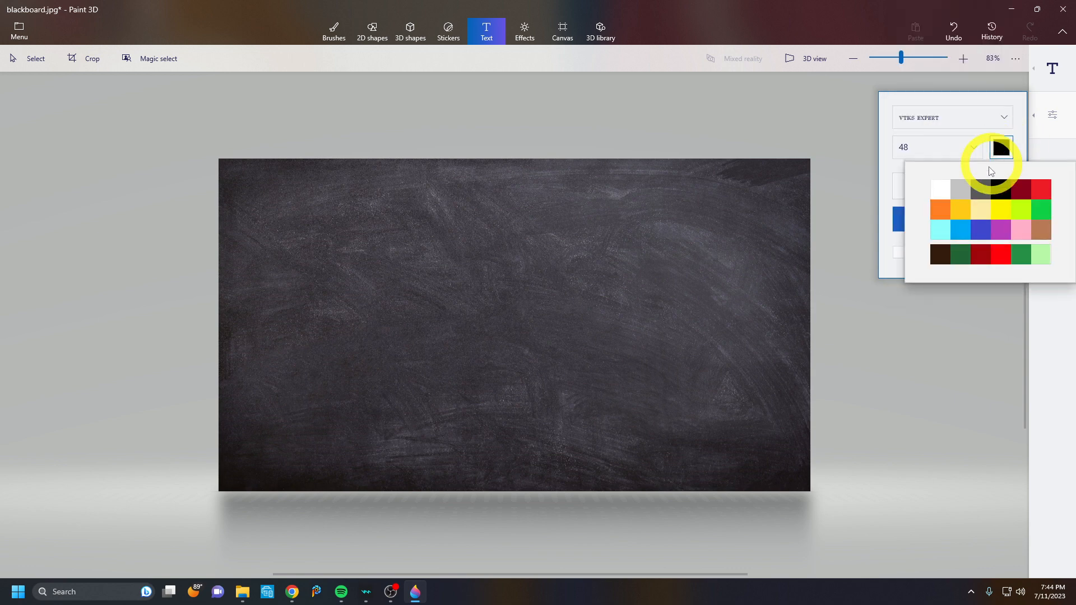
{"action": "left_click", "coordinate": [938, 191]}
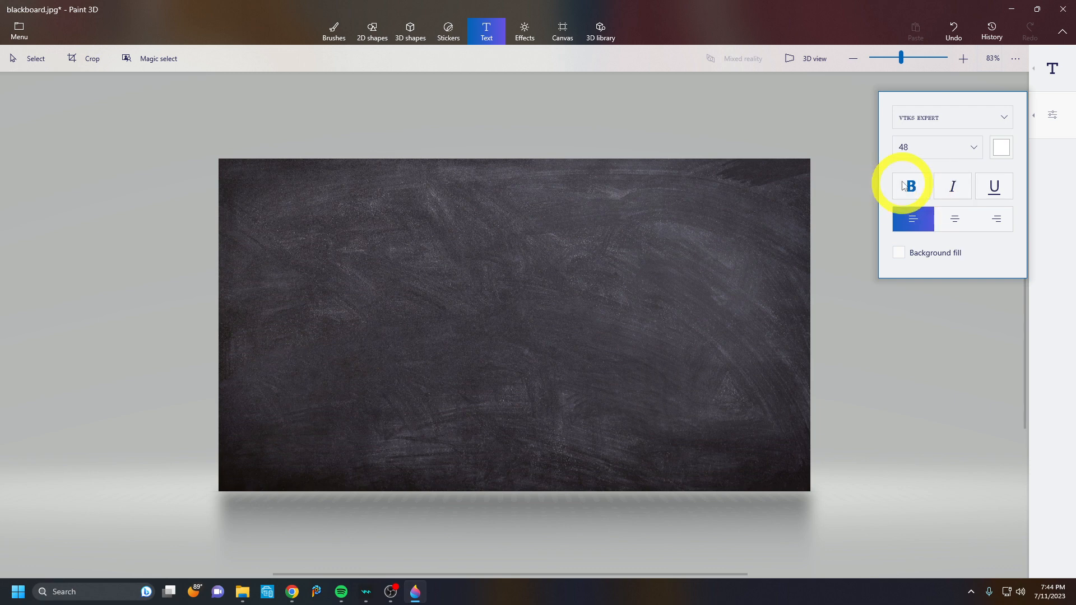
{"action": "left_click", "coordinate": [369, 243]}
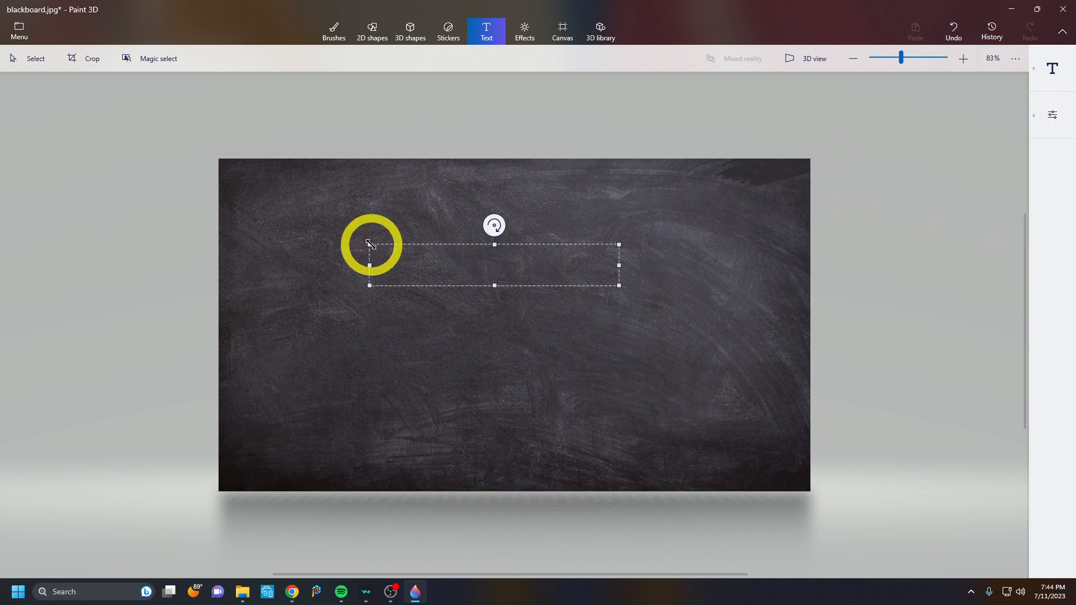
{"action": "type", "text": "DEVILDO"}
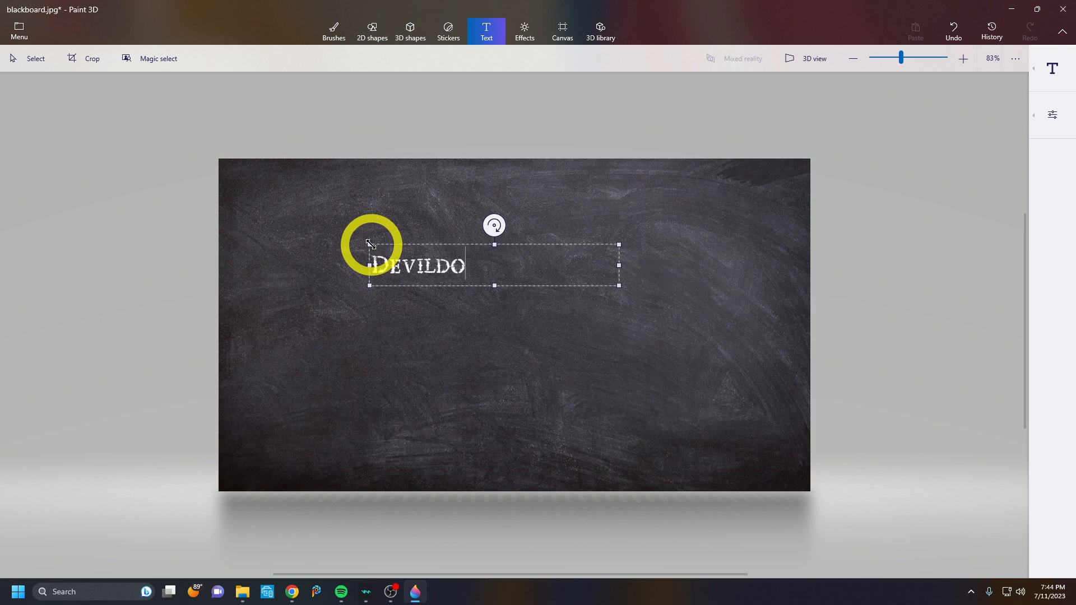
Step: Delete the test text from the blackboard, and undo and redo the last canvas change
{"action": "key", "text": "BackSpace"}
{"action": "key", "text": "BackSpace"}
{"action": "key", "text": "BackSpace"}
{"action": "key", "text": "BackSpace"}
{"action": "key", "text": "BackSpace"}
{"action": "key", "text": "BackSpace"}
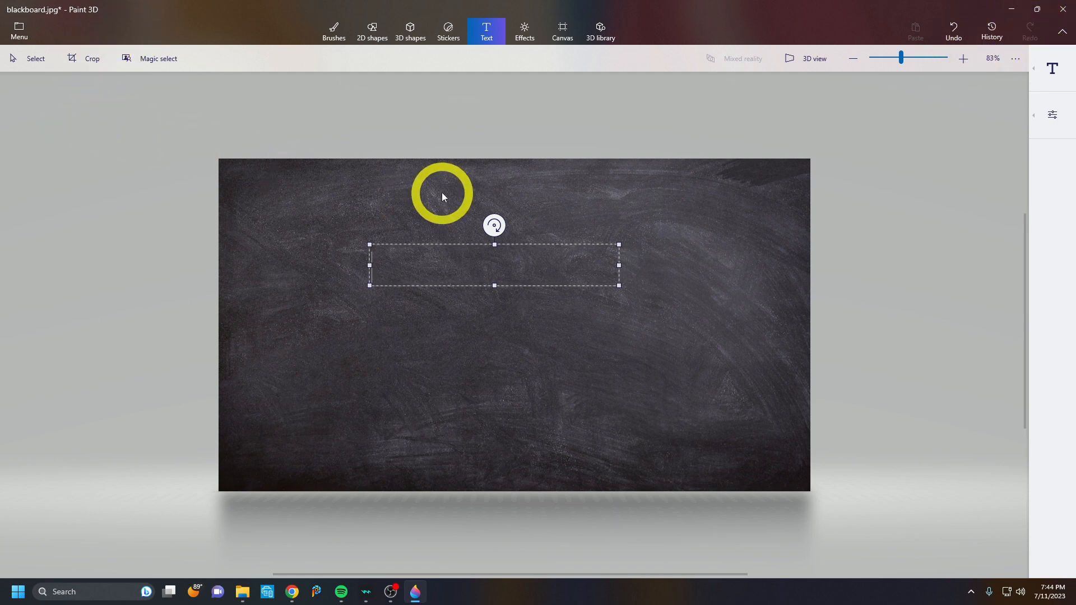
{"action": "left_click", "coordinate": [953, 29]}
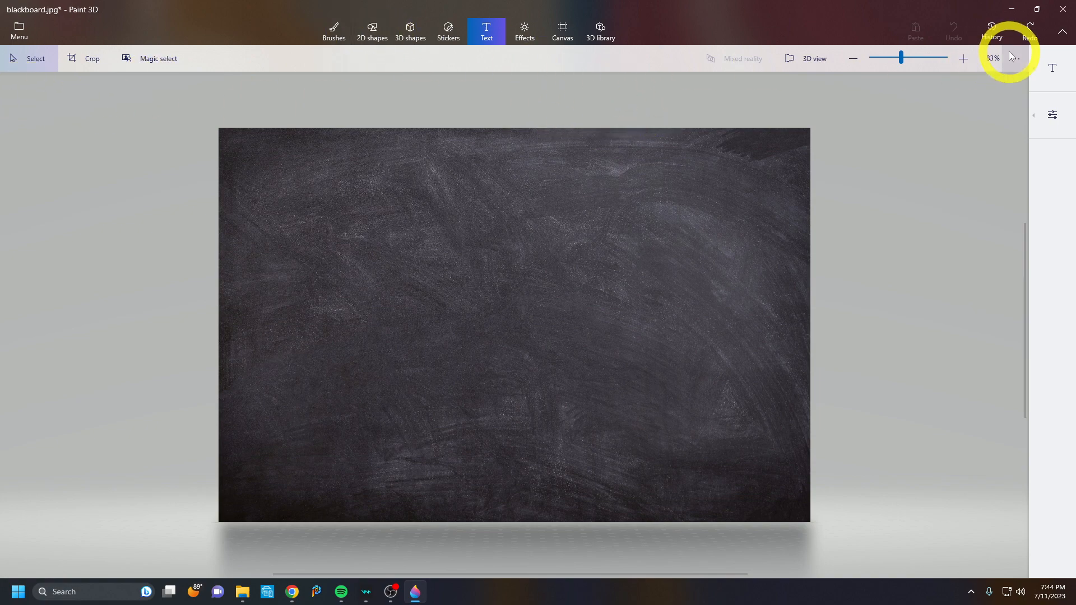
{"action": "left_click", "coordinate": [1029, 30]}
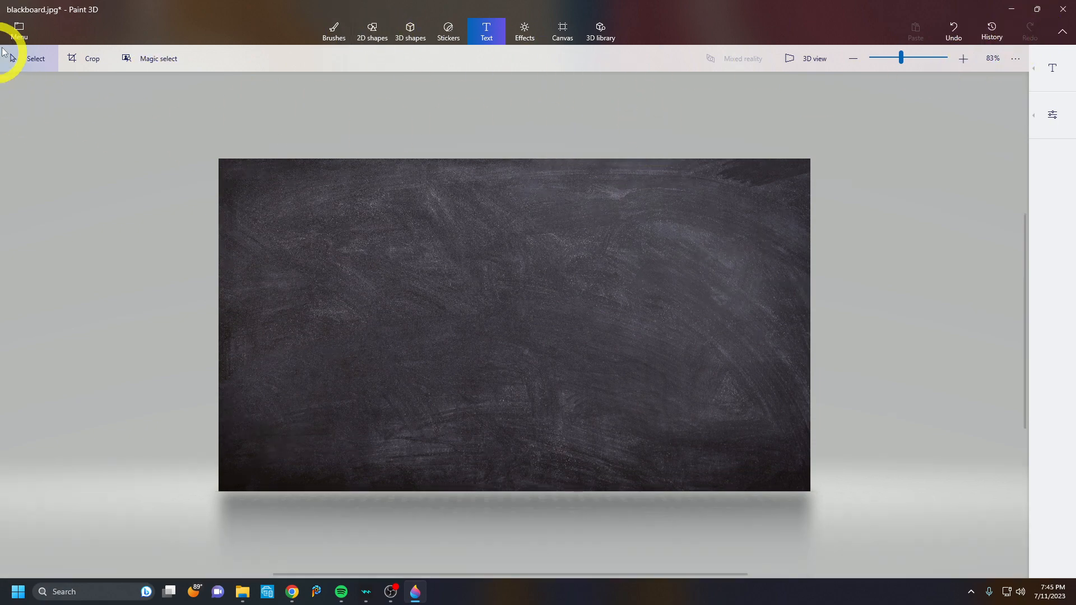
Step: Save a copy of the blackboard as a JPEG image named blackboard1 in the Devildog University folder inside Pictures
{"action": "left_click", "coordinate": [24, 34]}
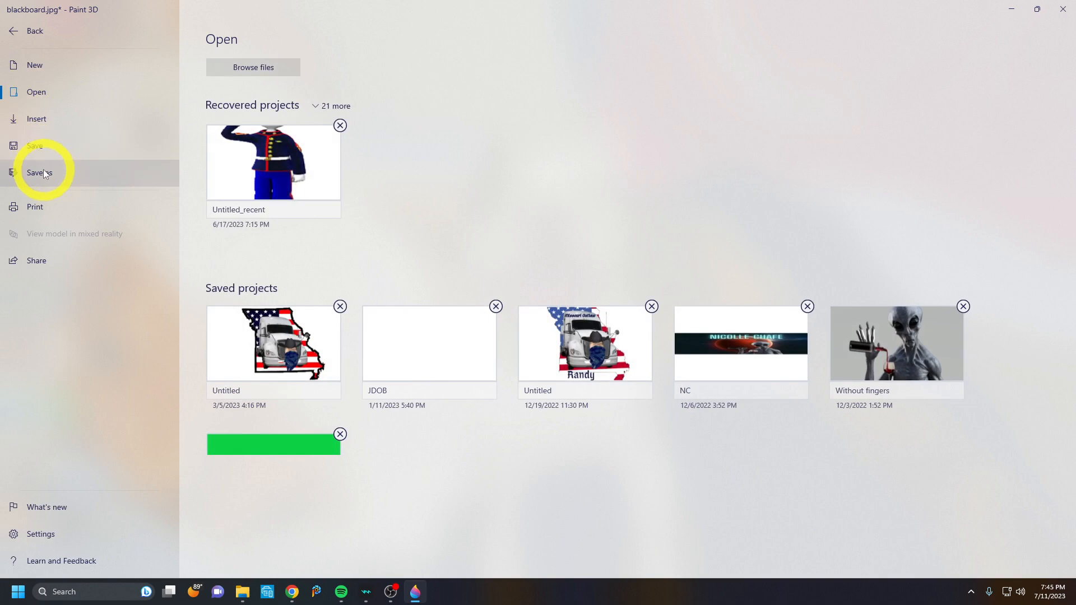
{"action": "left_click", "coordinate": [49, 175]}
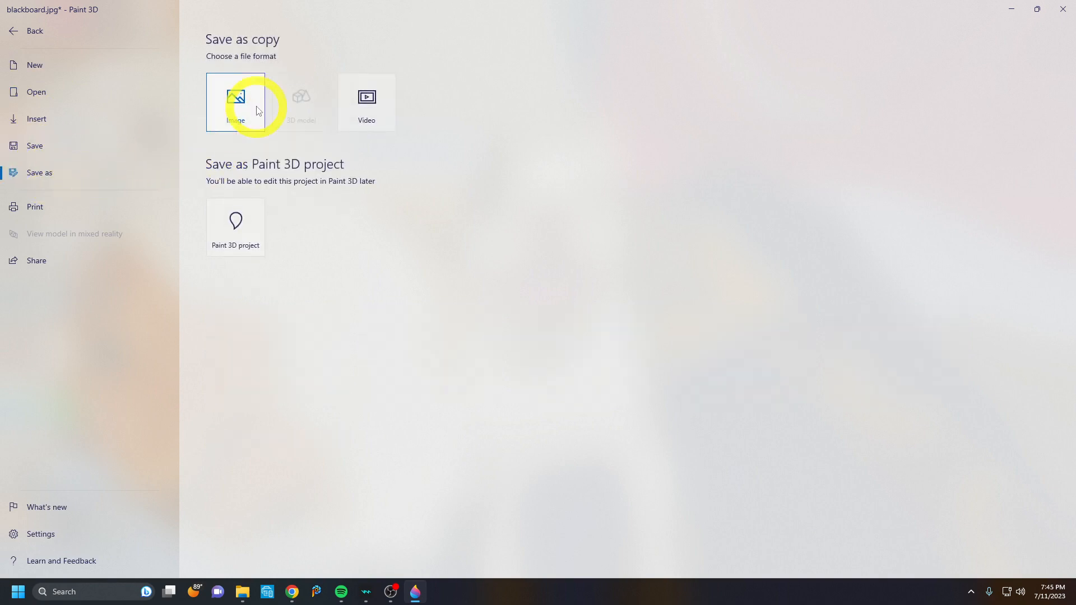
{"action": "left_click", "coordinate": [246, 105]}
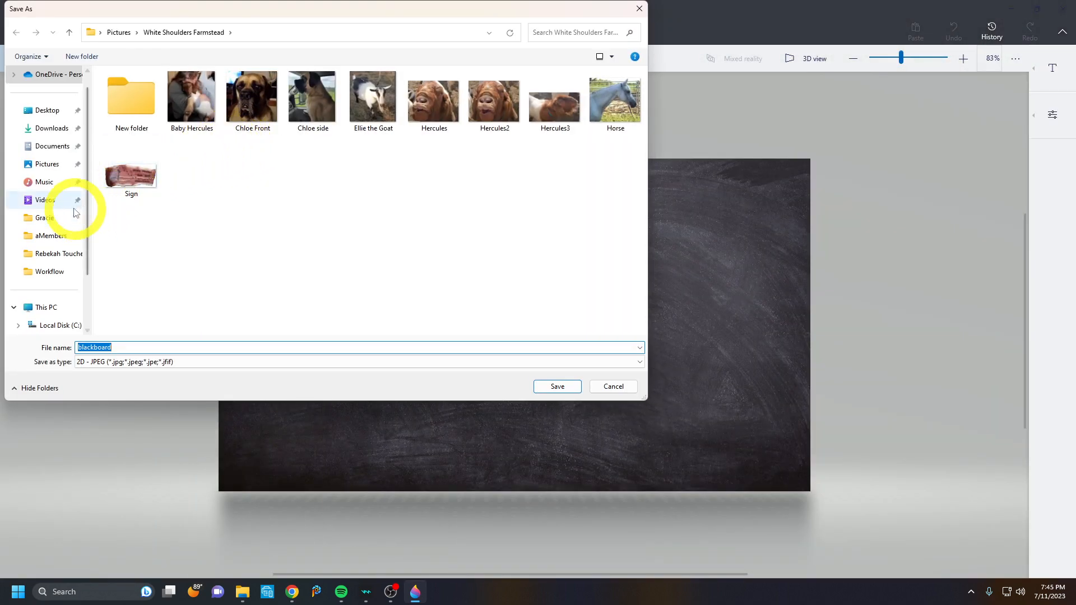
{"action": "left_click", "coordinate": [48, 166]}
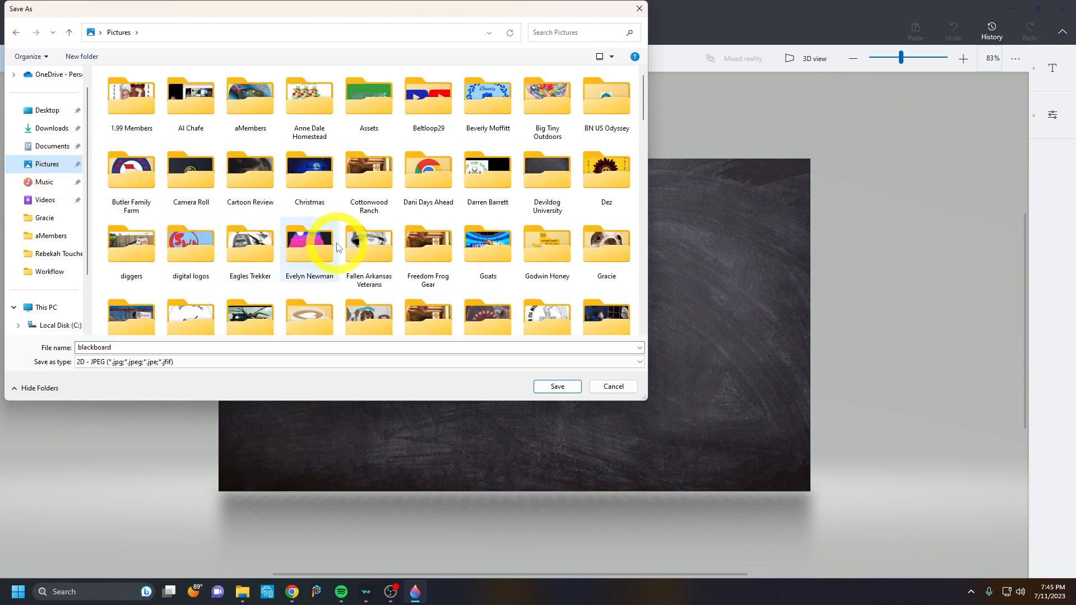
{"action": "left_click", "coordinate": [546, 188]}
{"action": "double_click", "coordinate": [547, 188]}
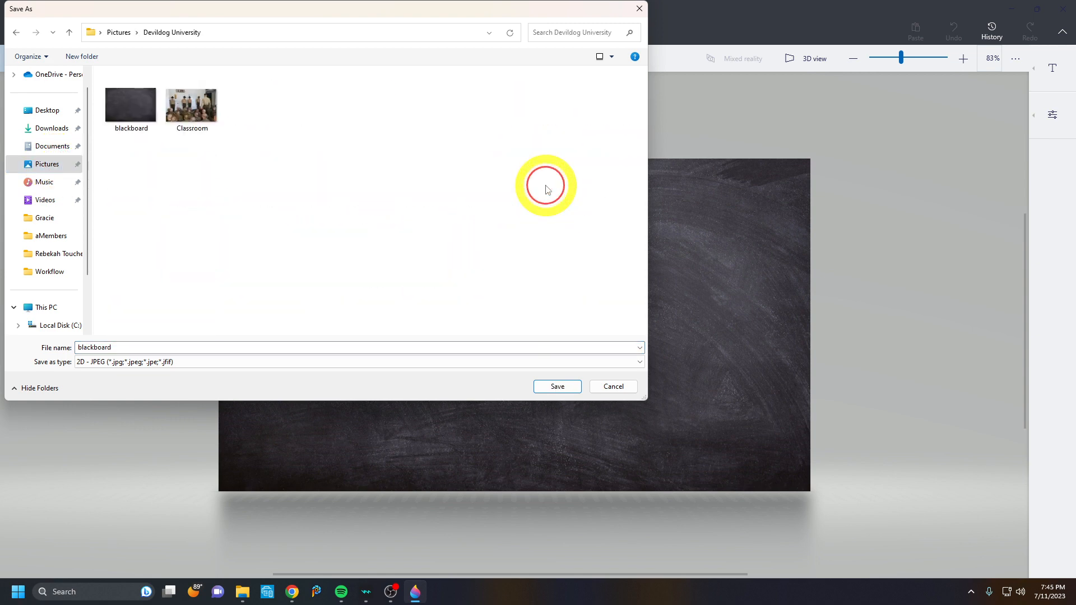
{"action": "double_click", "coordinate": [117, 348]}
{"action": "left_click", "coordinate": [119, 348]}
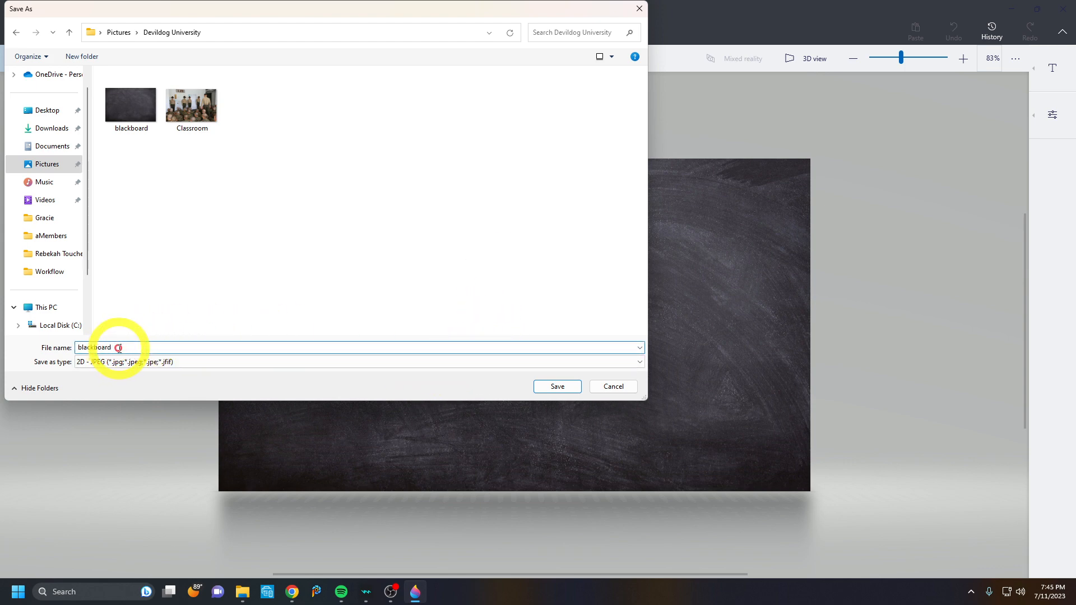
{"action": "type", "text": "1"}
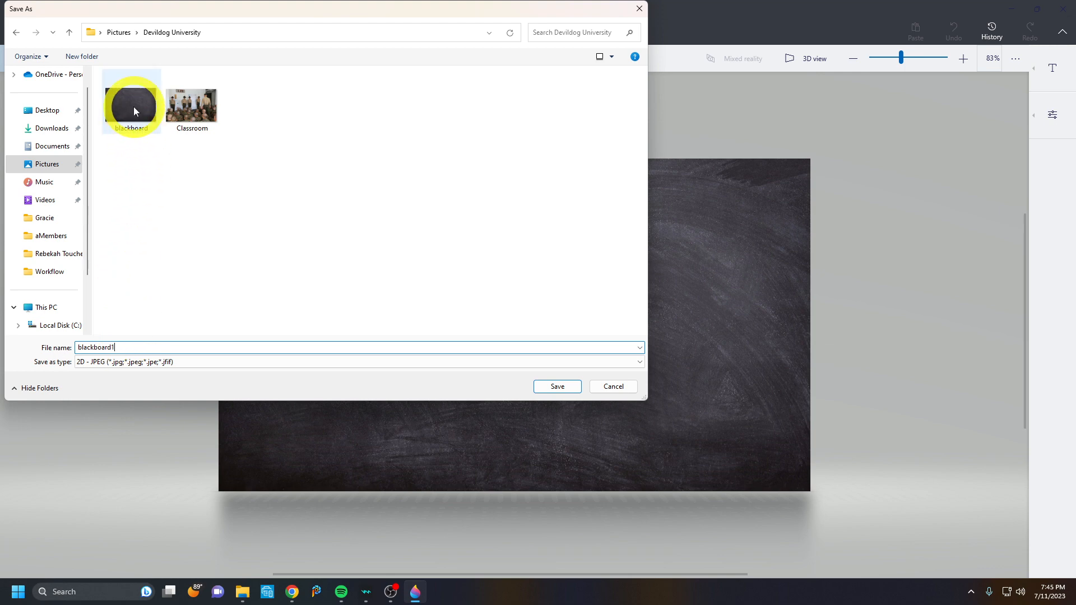
{"action": "left_click", "coordinate": [546, 387]}
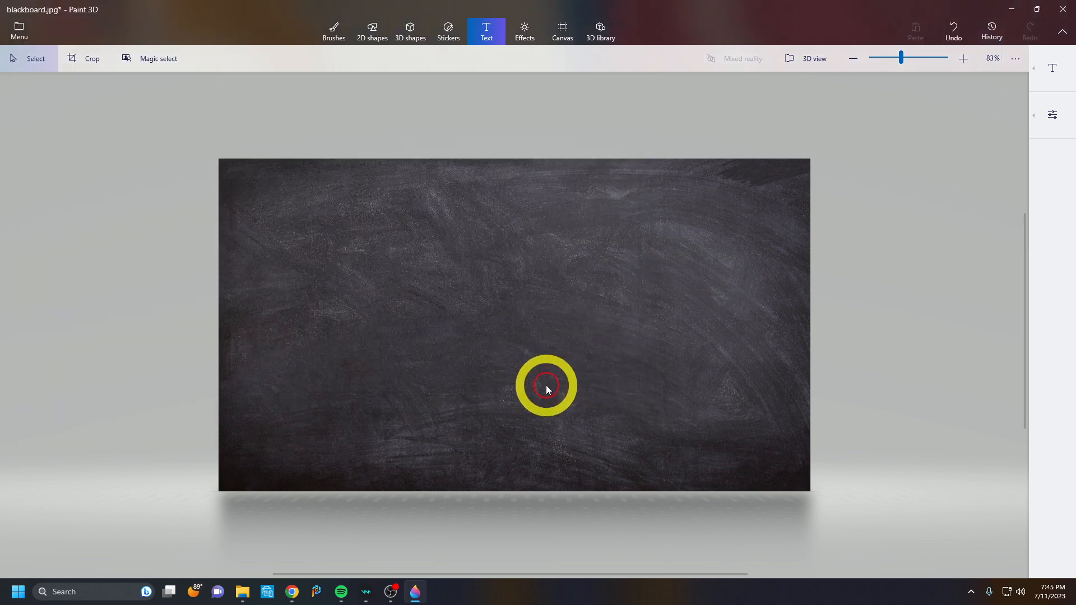
Step: Close Paint 3D without saving the original blackboard file, and relaunch it with a new project
{"action": "left_click", "coordinate": [1063, 9]}
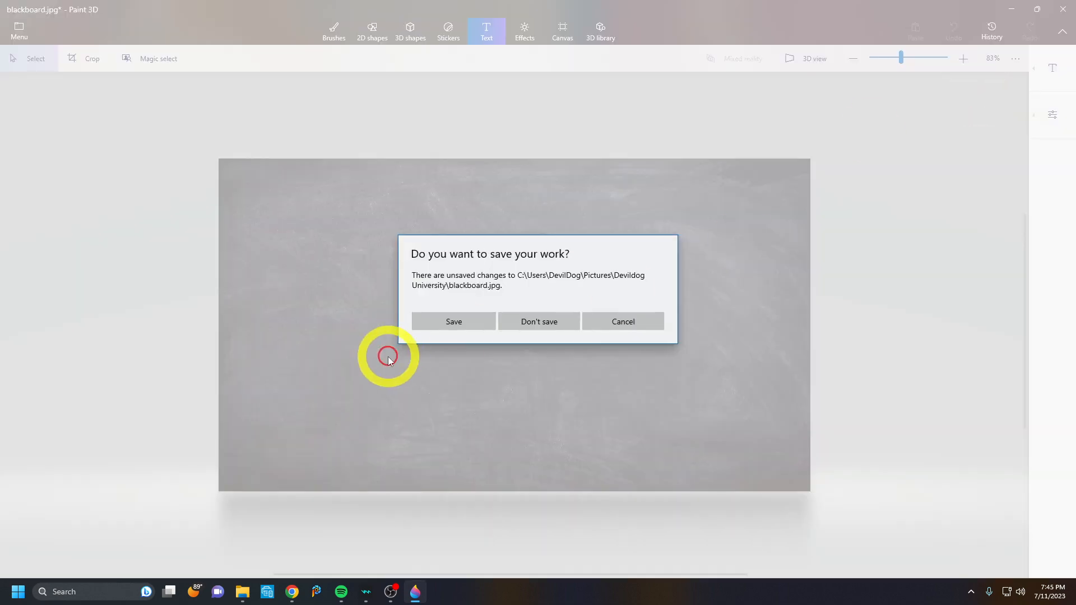
{"action": "left_click", "coordinate": [526, 324]}
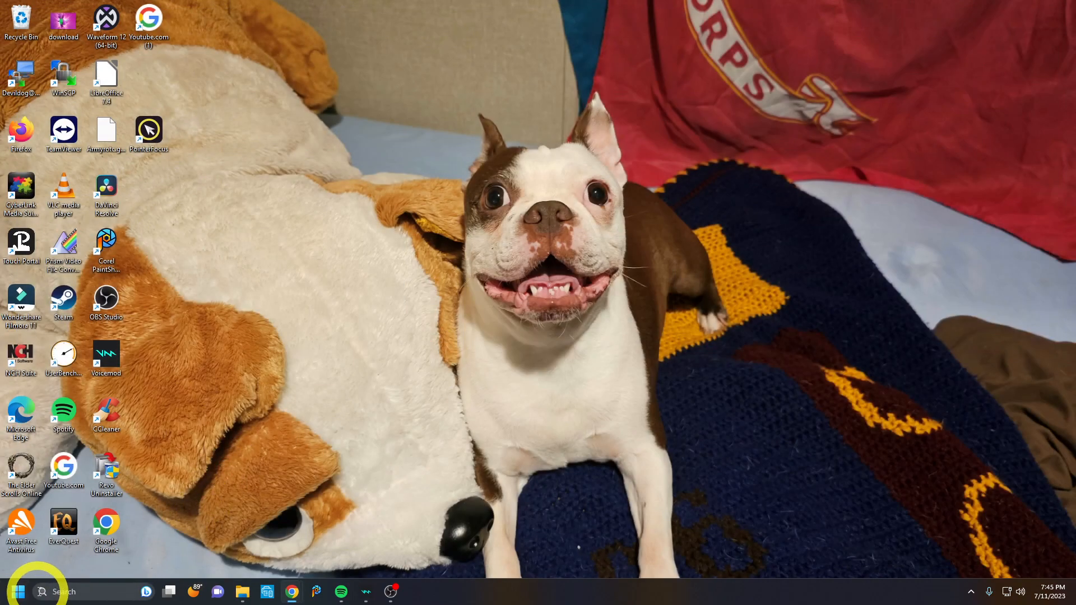
{"action": "left_click", "coordinate": [18, 591]}
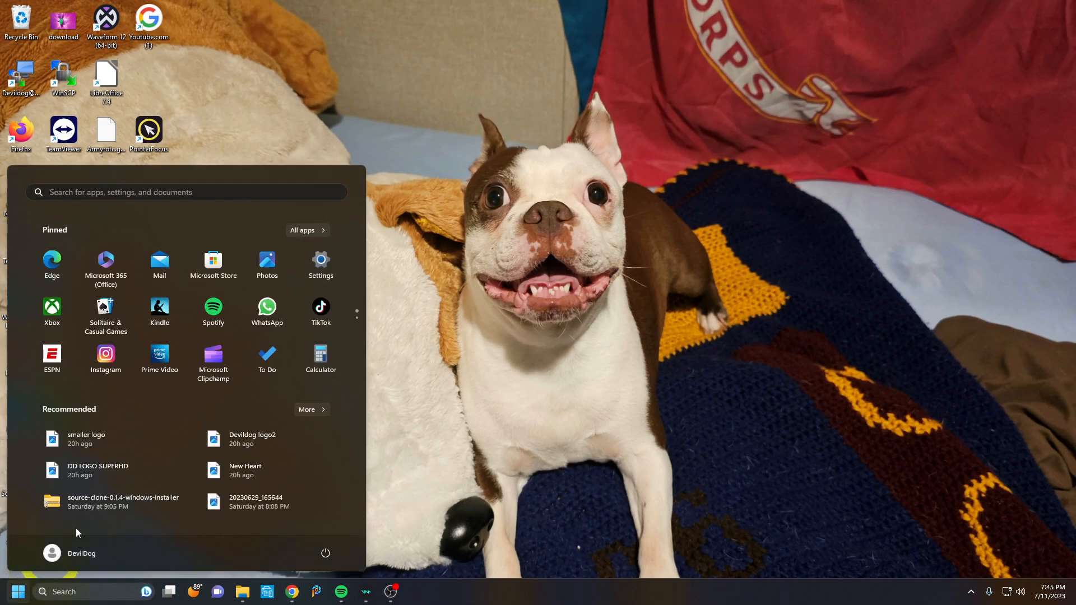
{"action": "left_click", "coordinate": [307, 231]}
{"action": "scroll", "coordinate": [172, 371], "scroll_direction": "down", "scroll_amount": 15}
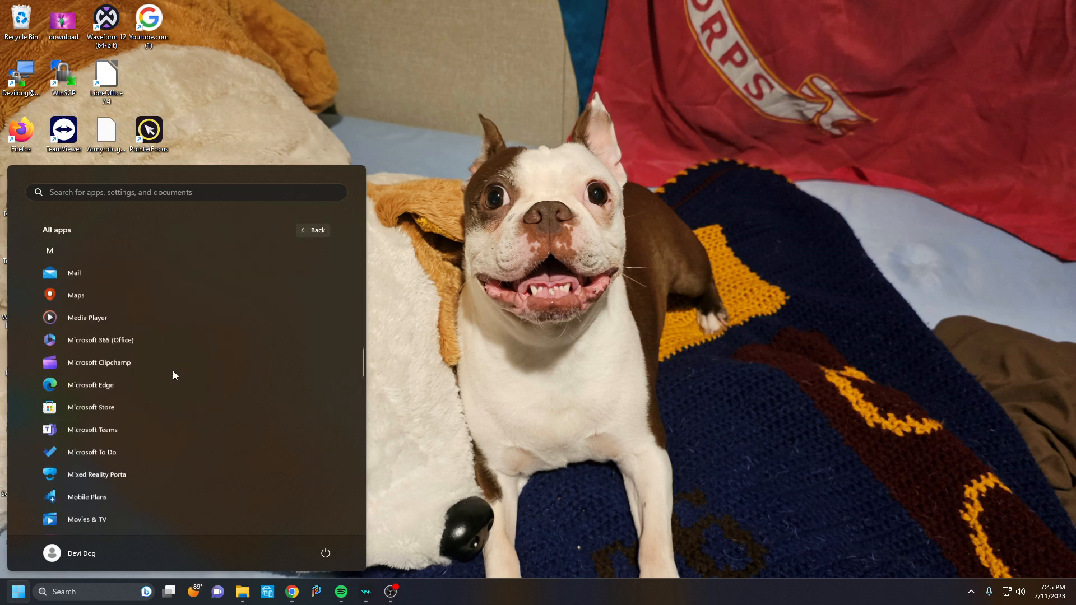
{"action": "scroll", "coordinate": [171, 374], "scroll_direction": "up", "scroll_amount": 1}
{"action": "scroll", "coordinate": [170, 373], "scroll_direction": "up", "scroll_amount": 8}
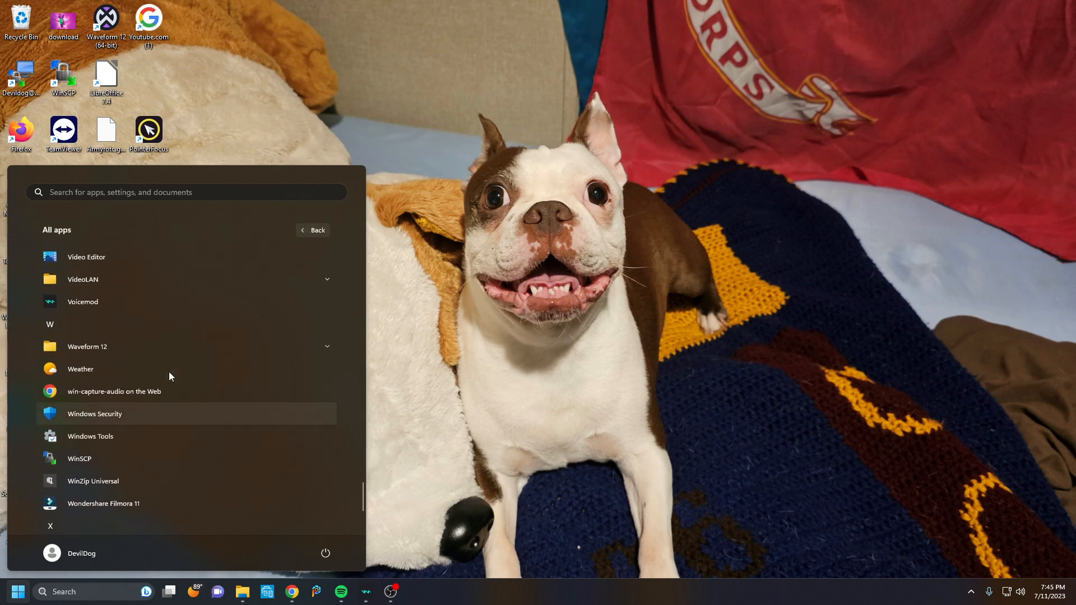
{"action": "scroll", "coordinate": [169, 371], "scroll_direction": "up", "scroll_amount": 5}
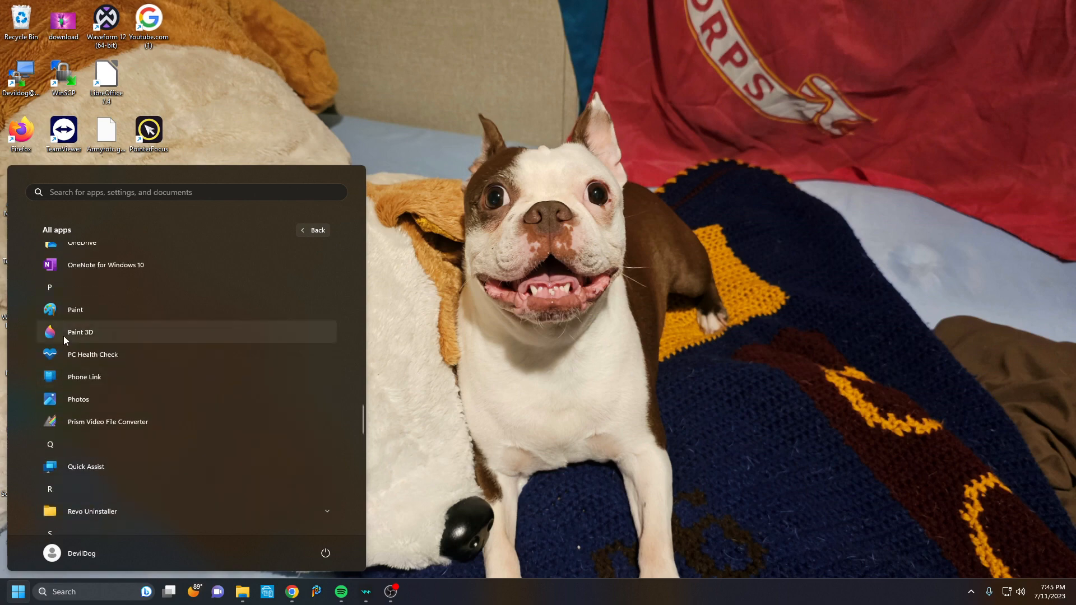
{"action": "left_click", "coordinate": [63, 312]}
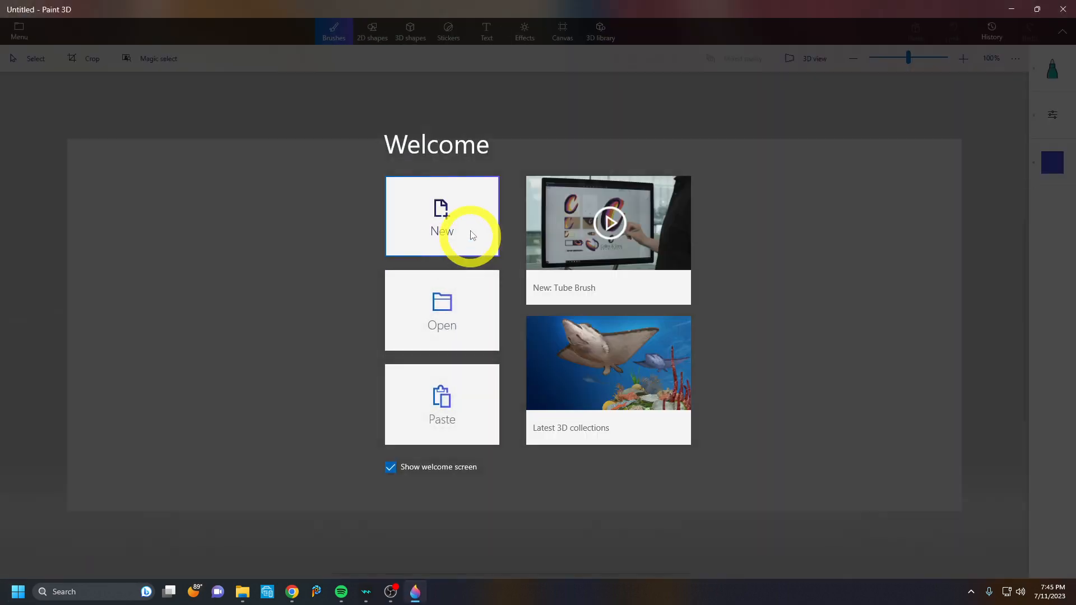
{"action": "left_click", "coordinate": [473, 235]}
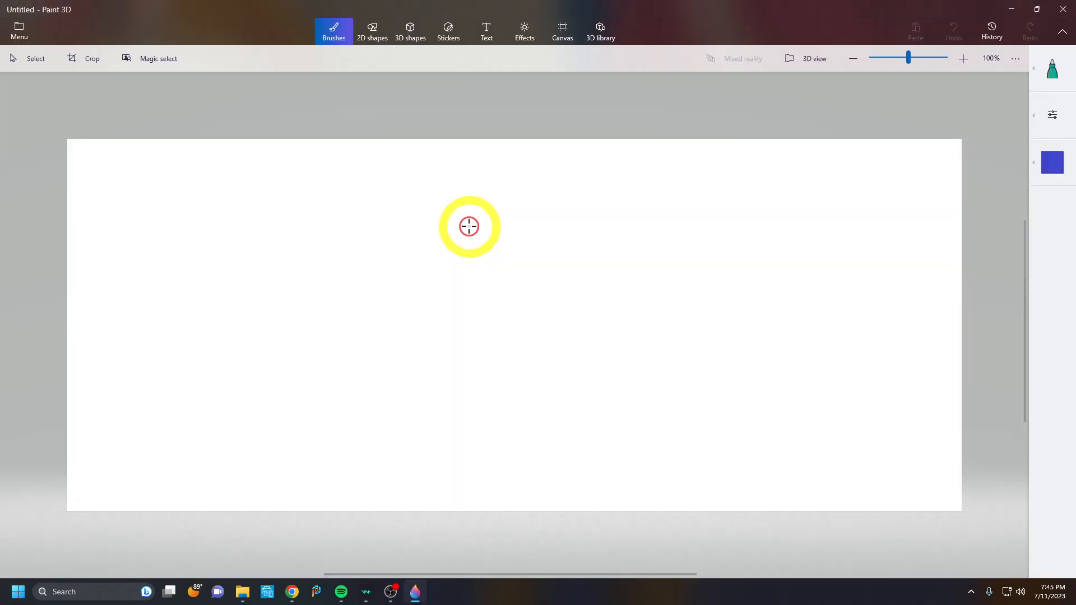
Step: Open the blackboard1 image from the Devildog University folder
{"action": "left_click", "coordinate": [27, 36]}
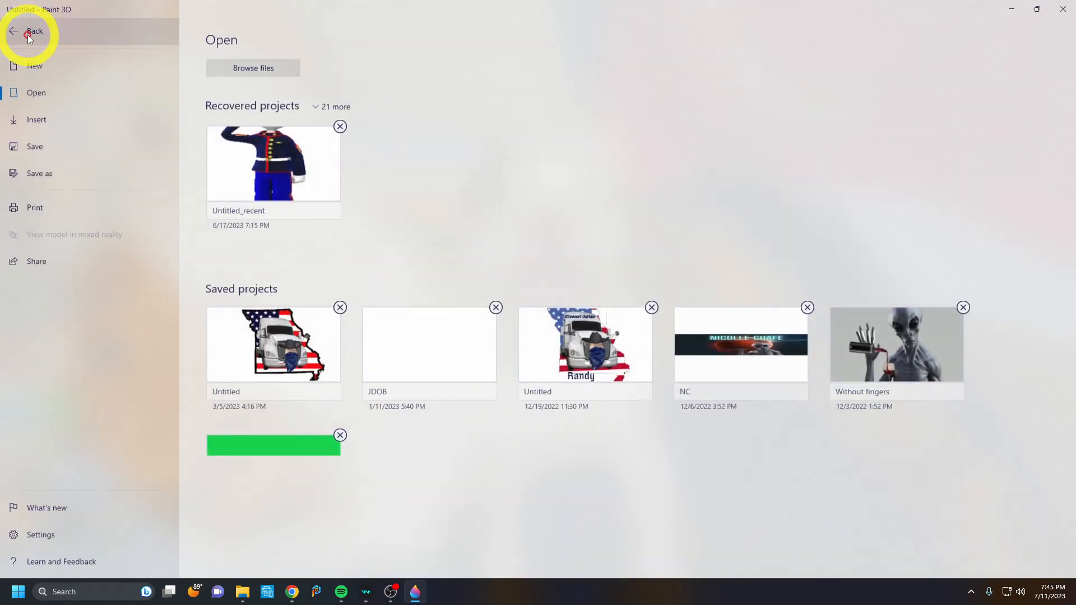
{"action": "left_click", "coordinate": [257, 72]}
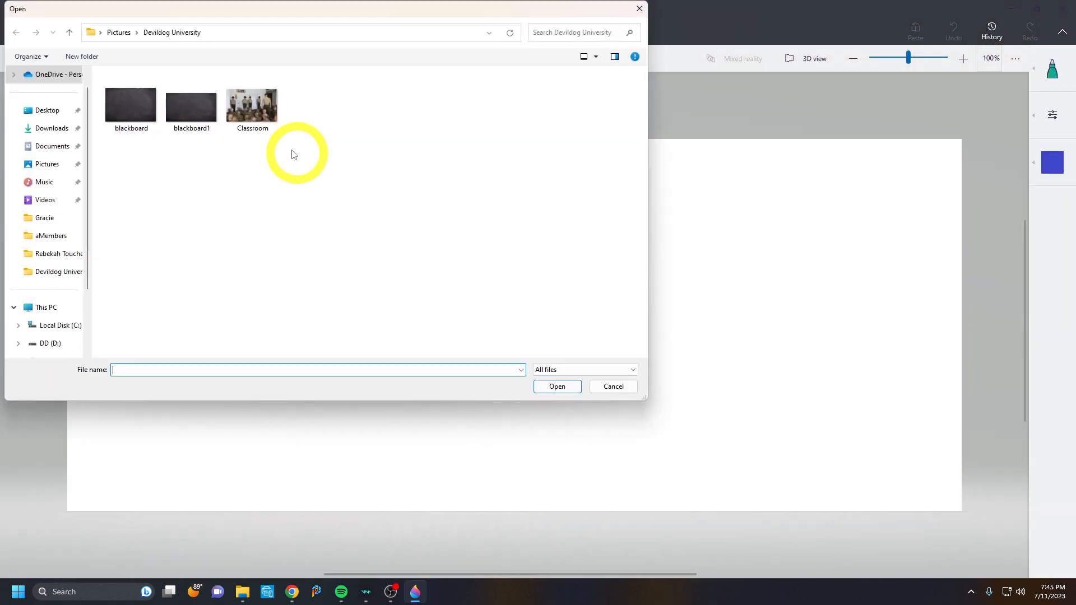
{"action": "double_click", "coordinate": [193, 111]}
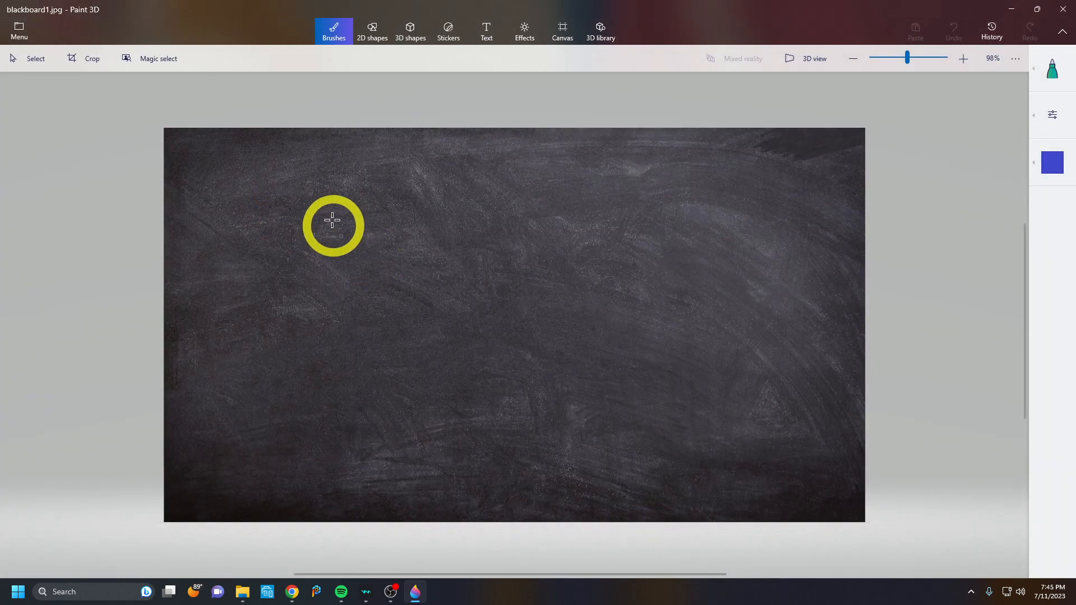
Step: Activate the Text tool for flat 2D text and choose the VTKS CHALK 79 font
{"action": "left_click", "coordinate": [480, 38]}
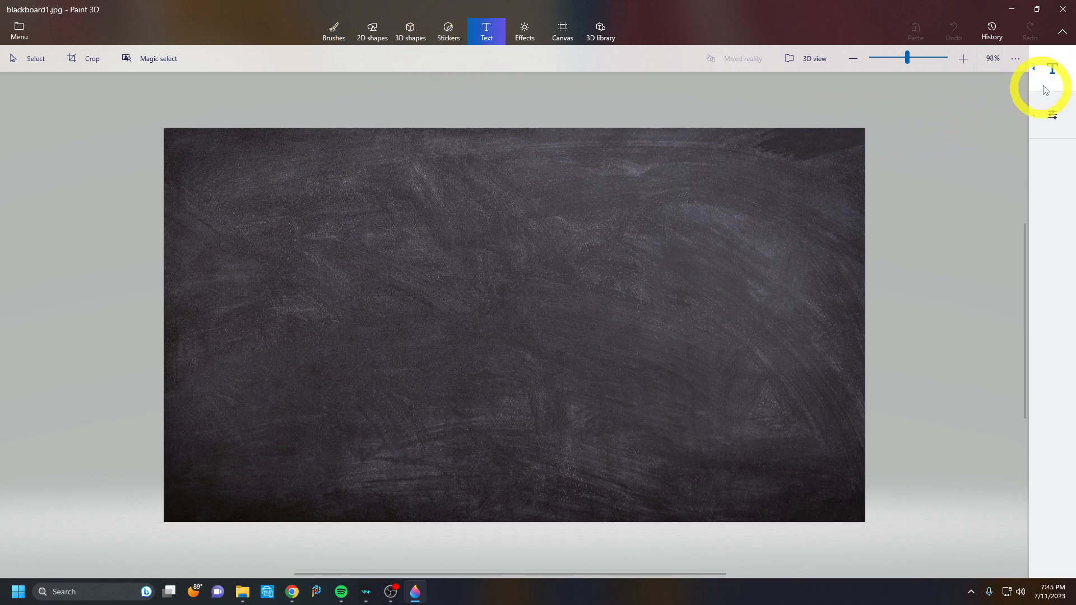
{"action": "left_click", "coordinate": [1052, 70]}
{"action": "left_click", "coordinate": [1052, 112]}
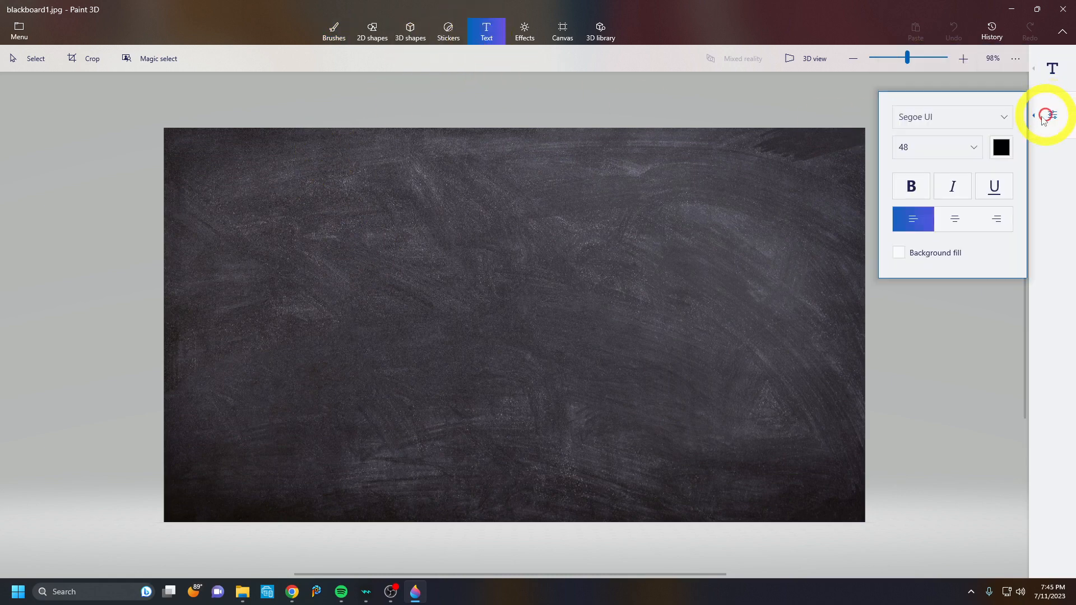
{"action": "left_click", "coordinate": [1003, 115]}
{"action": "scroll", "coordinate": [969, 168], "scroll_direction": "down", "scroll_amount": 5}
{"action": "scroll", "coordinate": [972, 190], "scroll_direction": "down", "scroll_amount": 3}
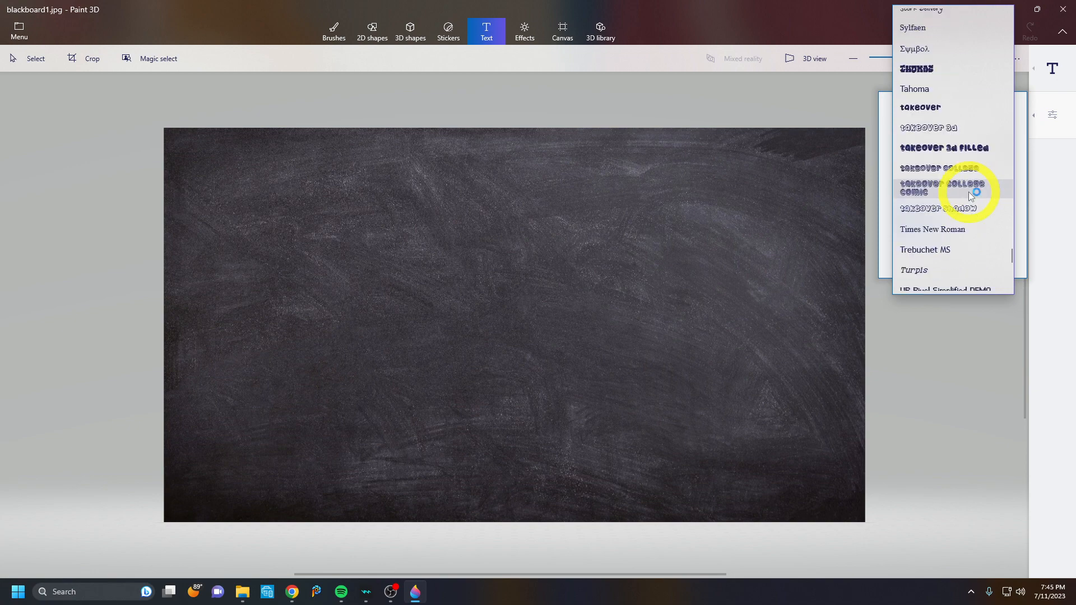
{"action": "scroll", "coordinate": [968, 192], "scroll_direction": "down", "scroll_amount": 6}
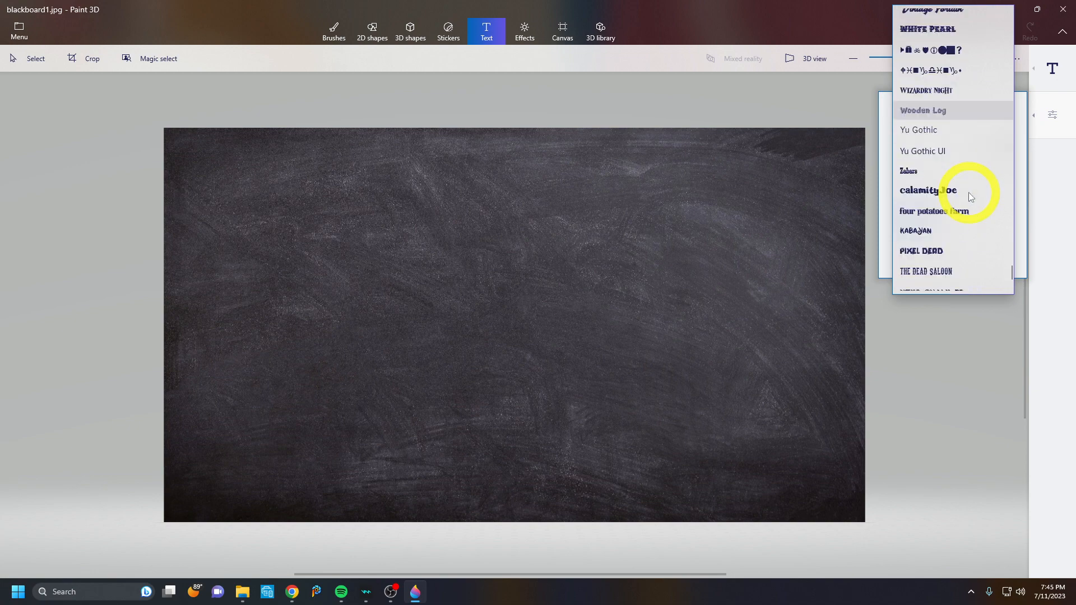
{"action": "scroll", "coordinate": [968, 193], "scroll_direction": "up", "scroll_amount": 2}
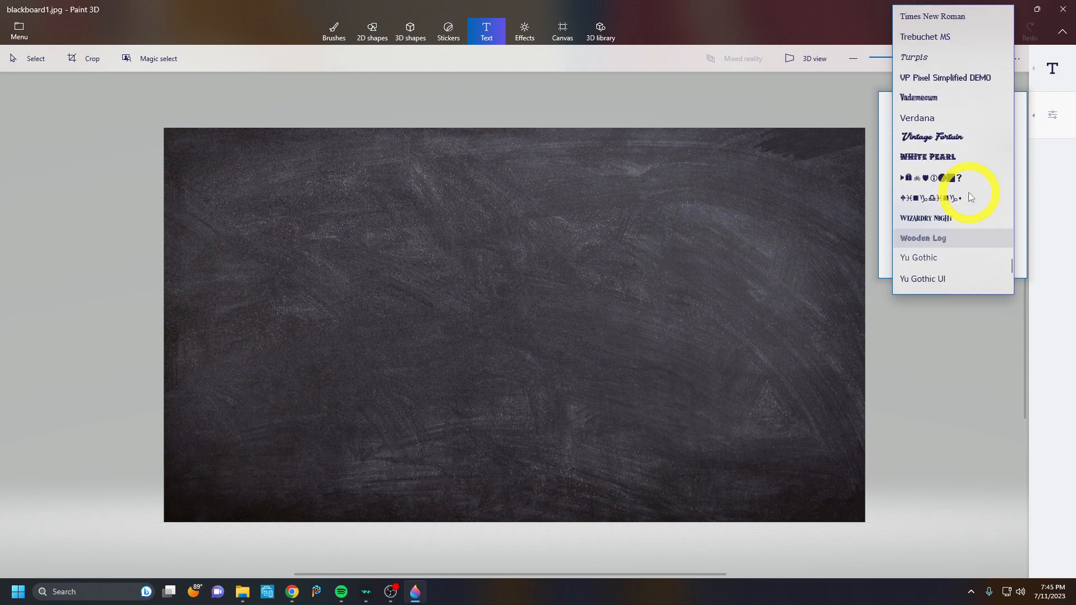
{"action": "scroll", "coordinate": [968, 193], "scroll_direction": "down", "scroll_amount": 2}
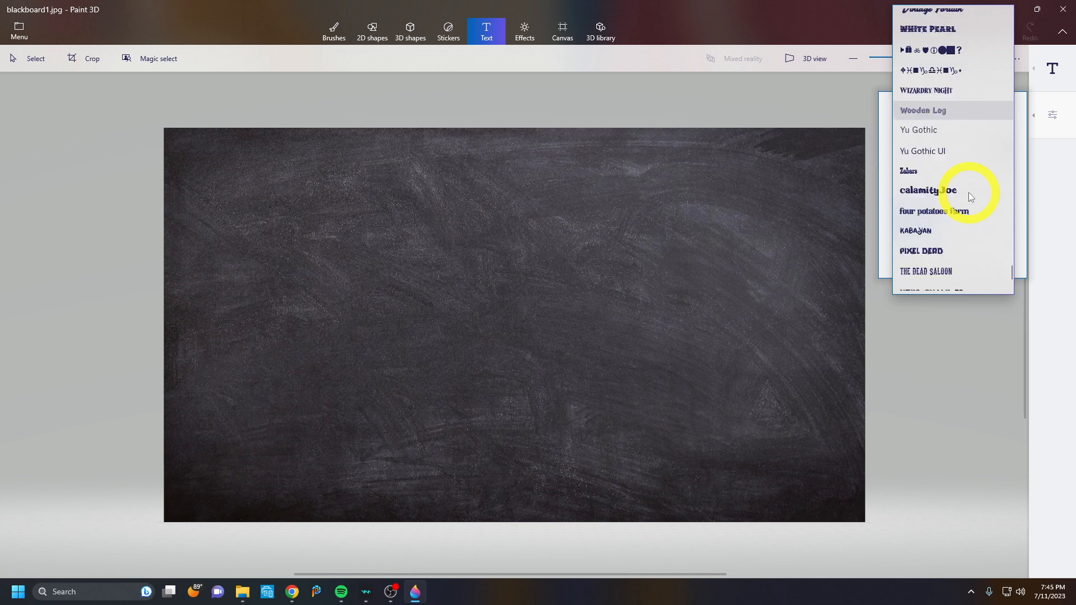
{"action": "scroll", "coordinate": [968, 193], "scroll_direction": "down", "scroll_amount": 1}
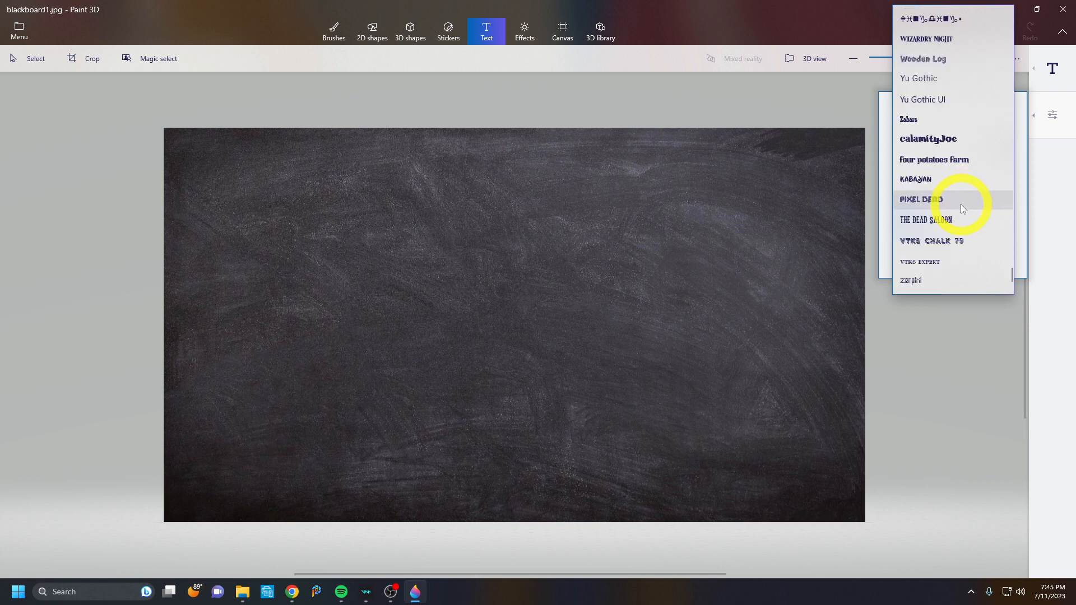
{"action": "left_click", "coordinate": [926, 241]}
Step: Set the text color to white and the font size to 72
{"action": "left_click", "coordinate": [1003, 144]}
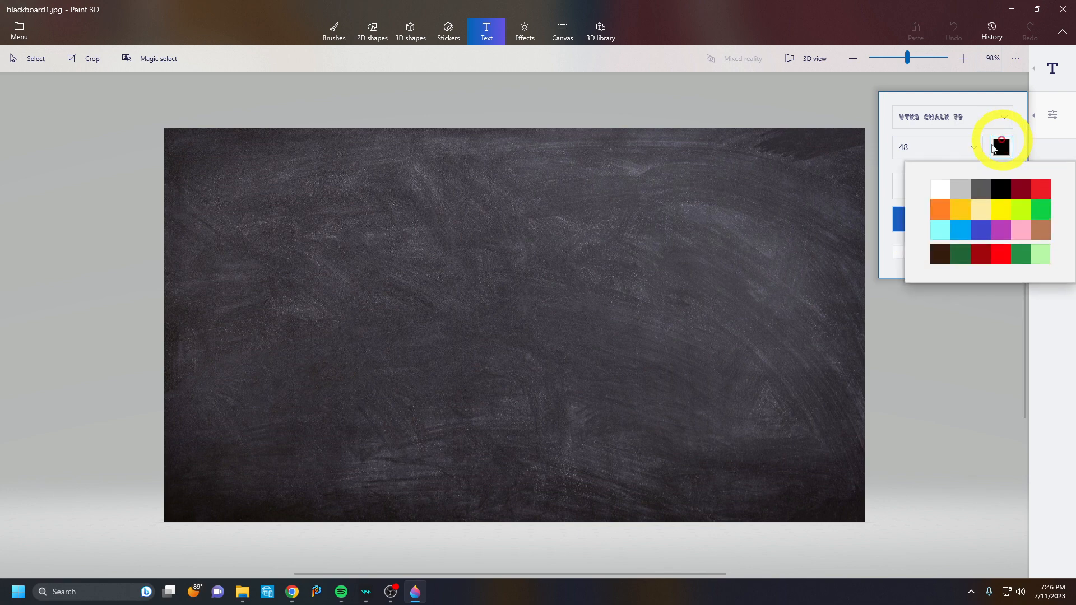
{"action": "left_click", "coordinate": [935, 186]}
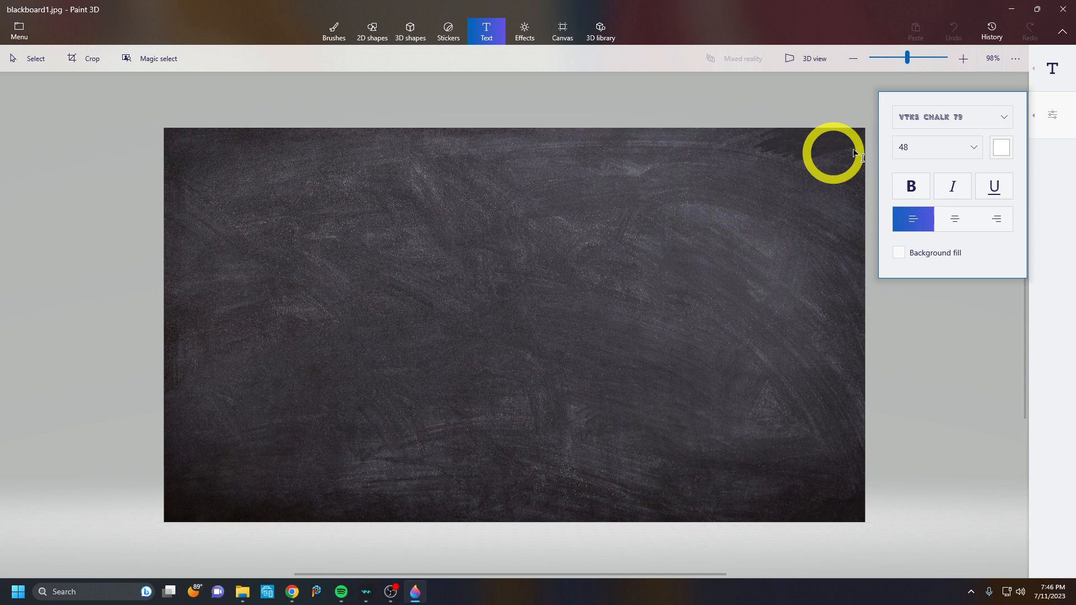
{"action": "left_click", "coordinate": [921, 149]}
{"action": "left_click", "coordinate": [916, 252]}
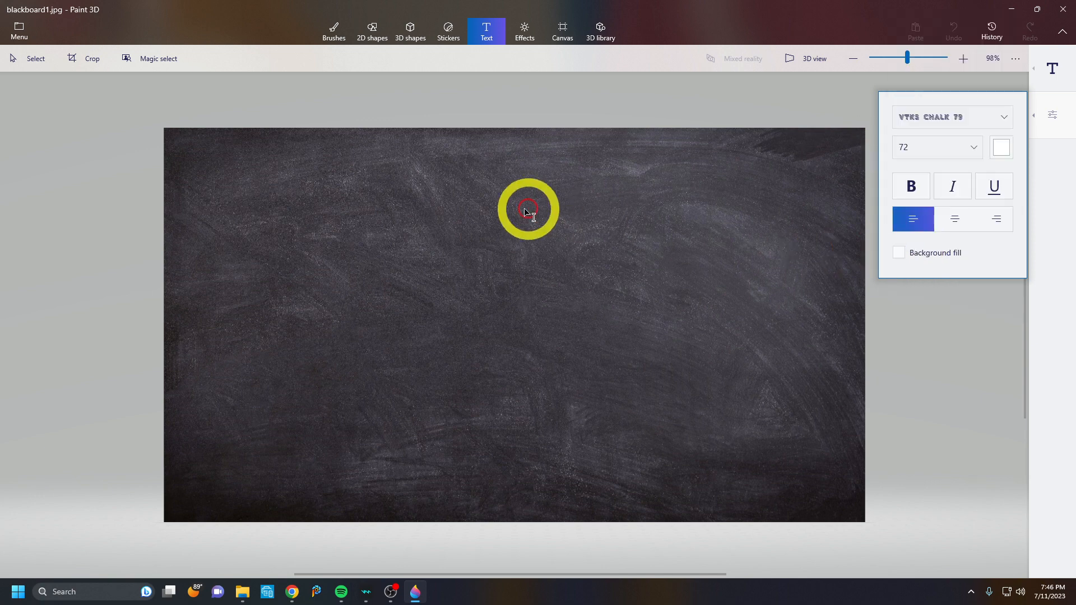
Step: Add a text box on the blackboard reading DEVILDOG UNIVERSITY, with LESSON 7 below it after a blank line
{"action": "left_click", "coordinate": [291, 205]}
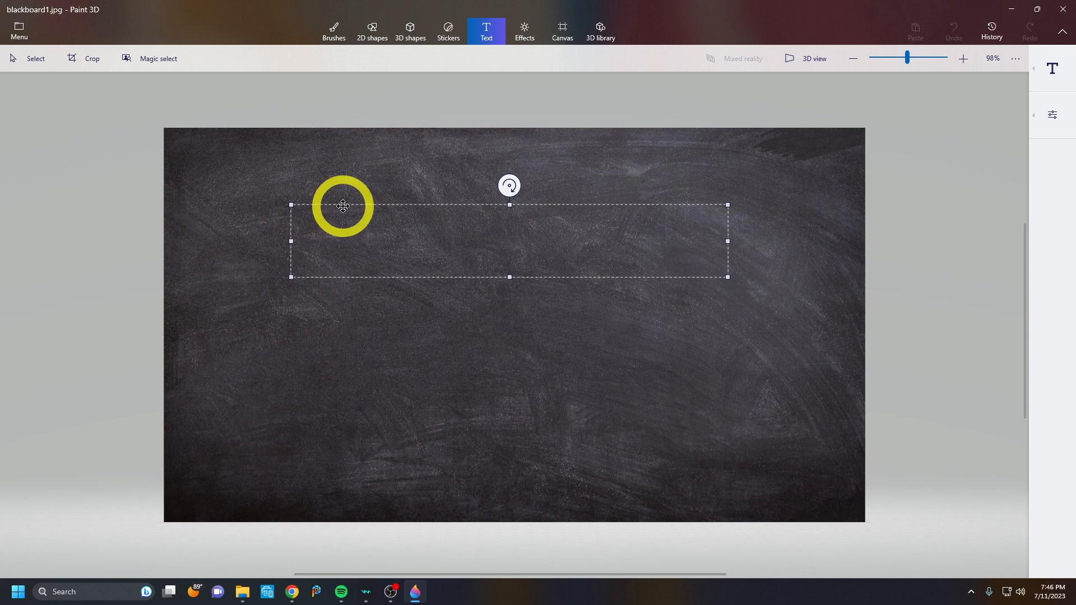
{"action": "type", "text": "DEVILDO"}
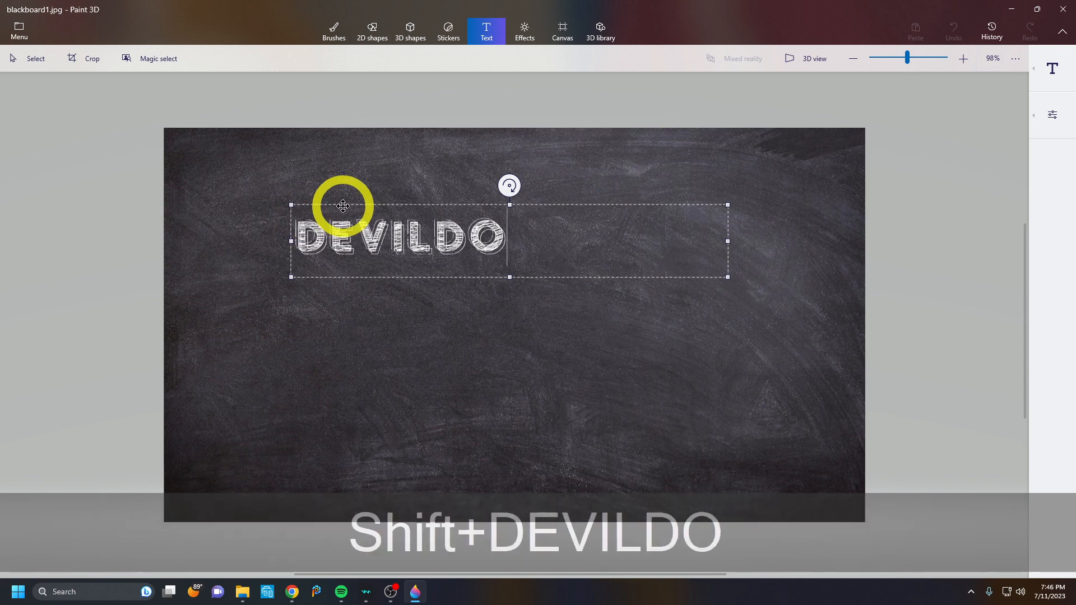
{"action": "type", "text": "G UNI"}
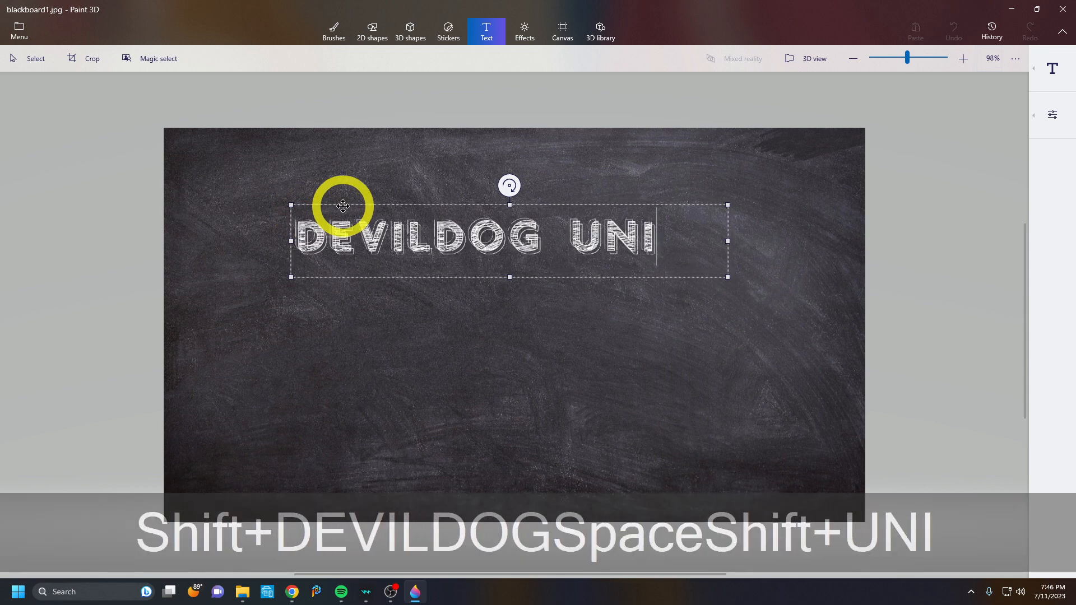
{"action": "type", "text": "VERSITY"}
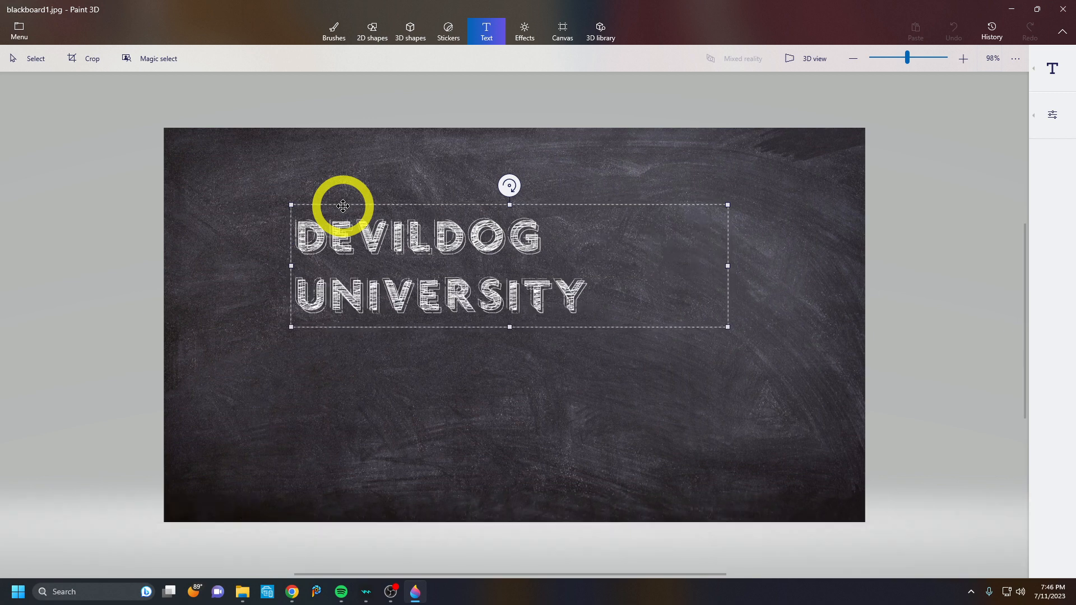
{"action": "key", "text": "Return"}
{"action": "key", "text": "Return"}
{"action": "type", "text": "LESSON 7"}
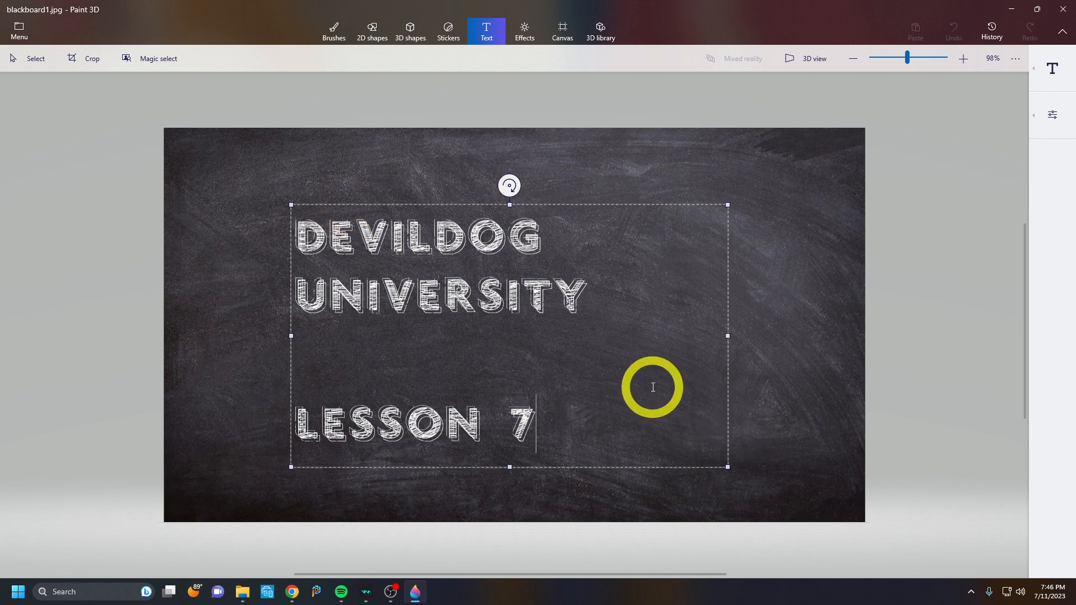
Step: Widen the text box on both sides to fit DEVILDOG UNIVERSITY on one line, and move it up to the blackboard's upper middle
{"action": "left_click_drag", "start_coordinate": [290, 335], "coordinate": [180, 335]}
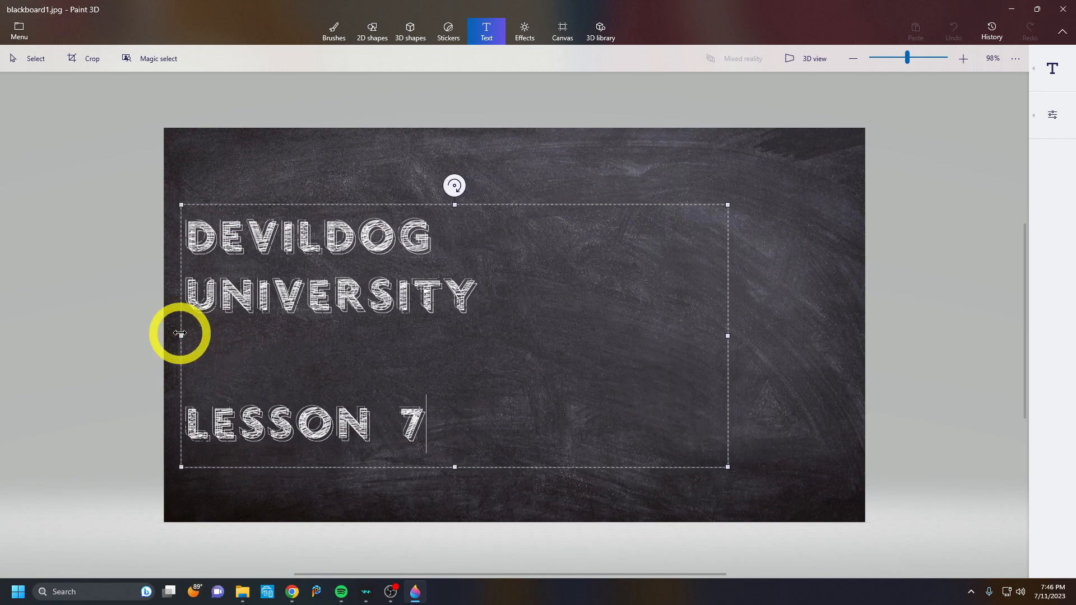
{"action": "left_click_drag", "start_coordinate": [726, 340], "coordinate": [804, 338]}
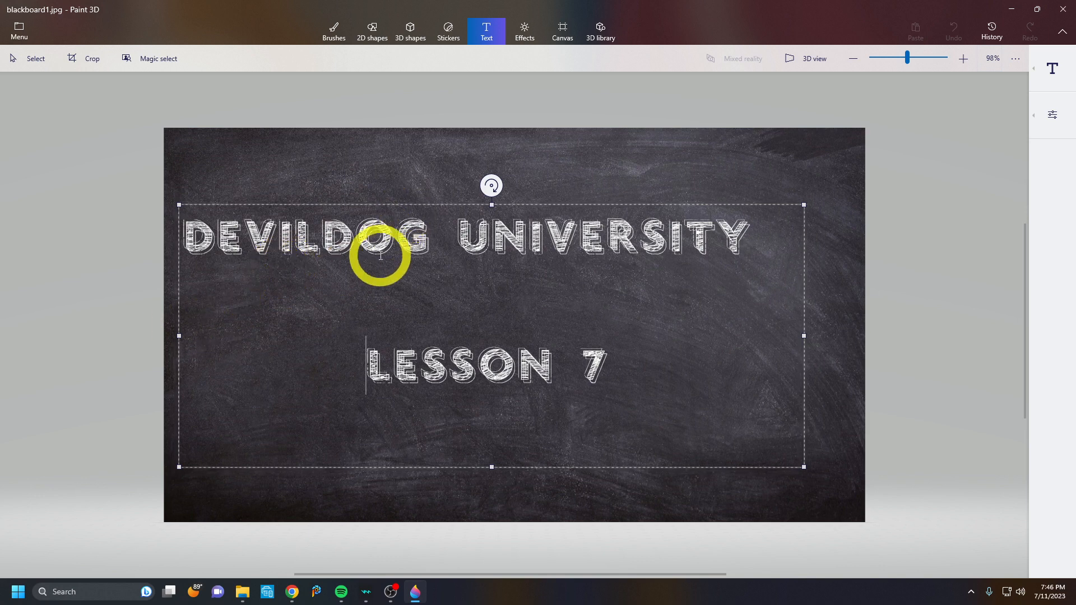
{"action": "left_click", "coordinate": [329, 295]}
{"action": "left_click_drag", "start_coordinate": [422, 202], "coordinate": [467, 164]}
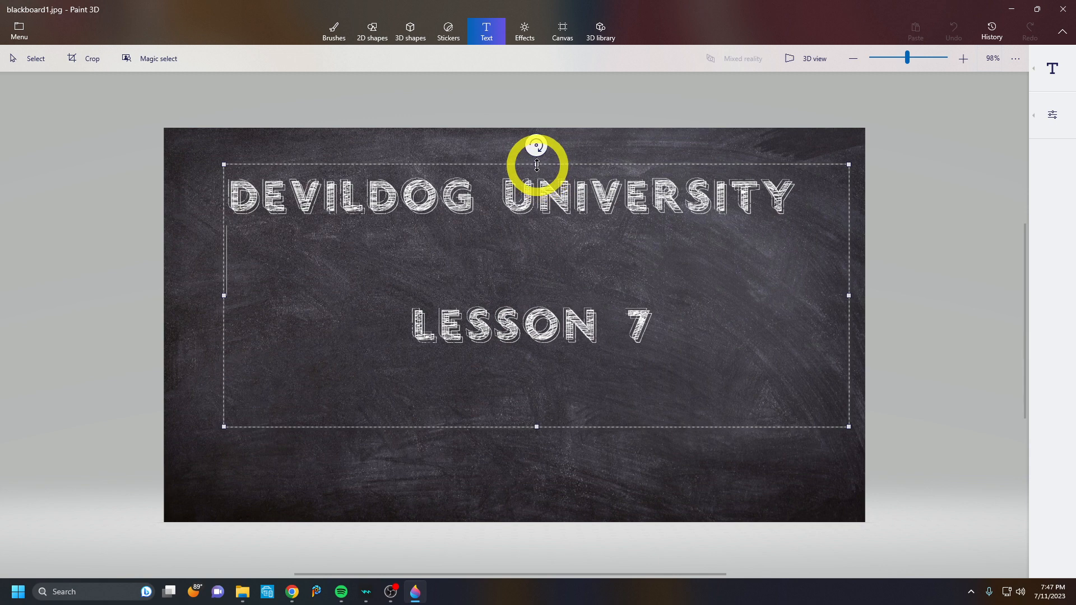
Step: Add a line starting with HOW T directly below LESSON 7 in the same text box
{"action": "left_click", "coordinate": [667, 322]}
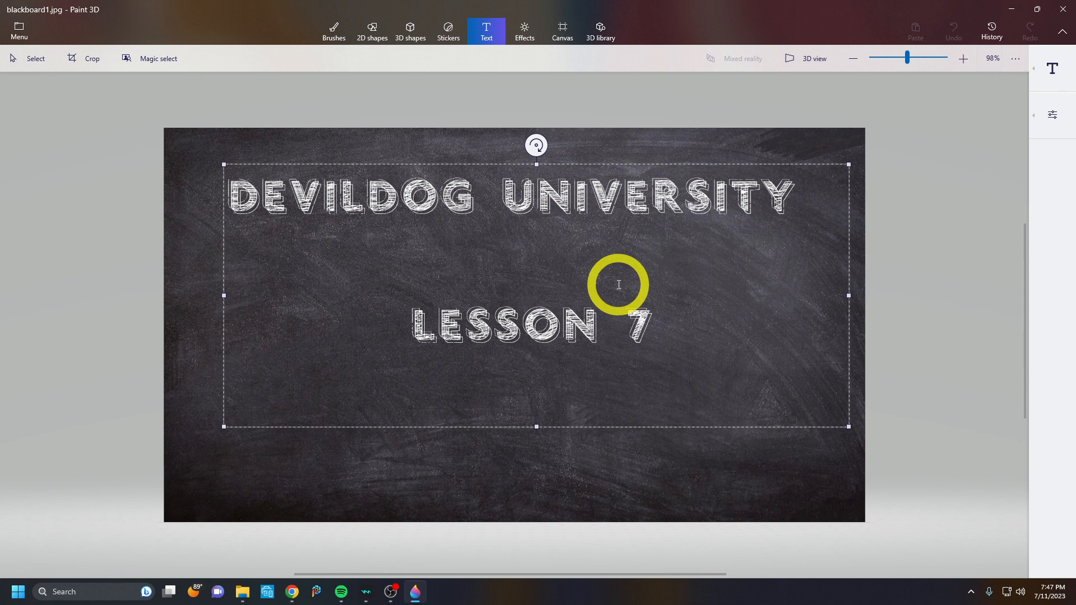
{"action": "type", "text": "HOW T"}
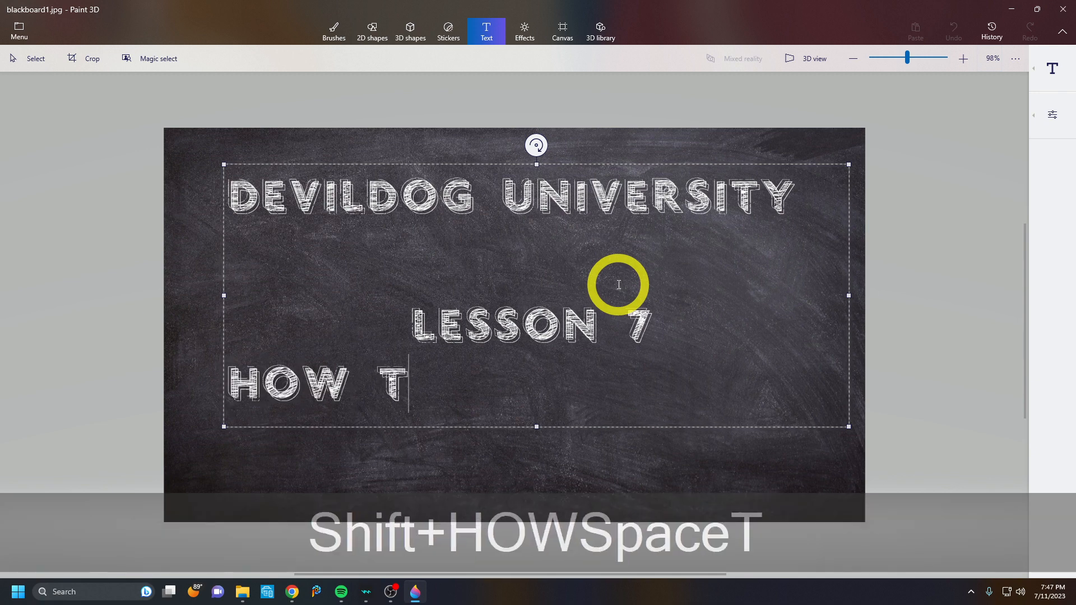